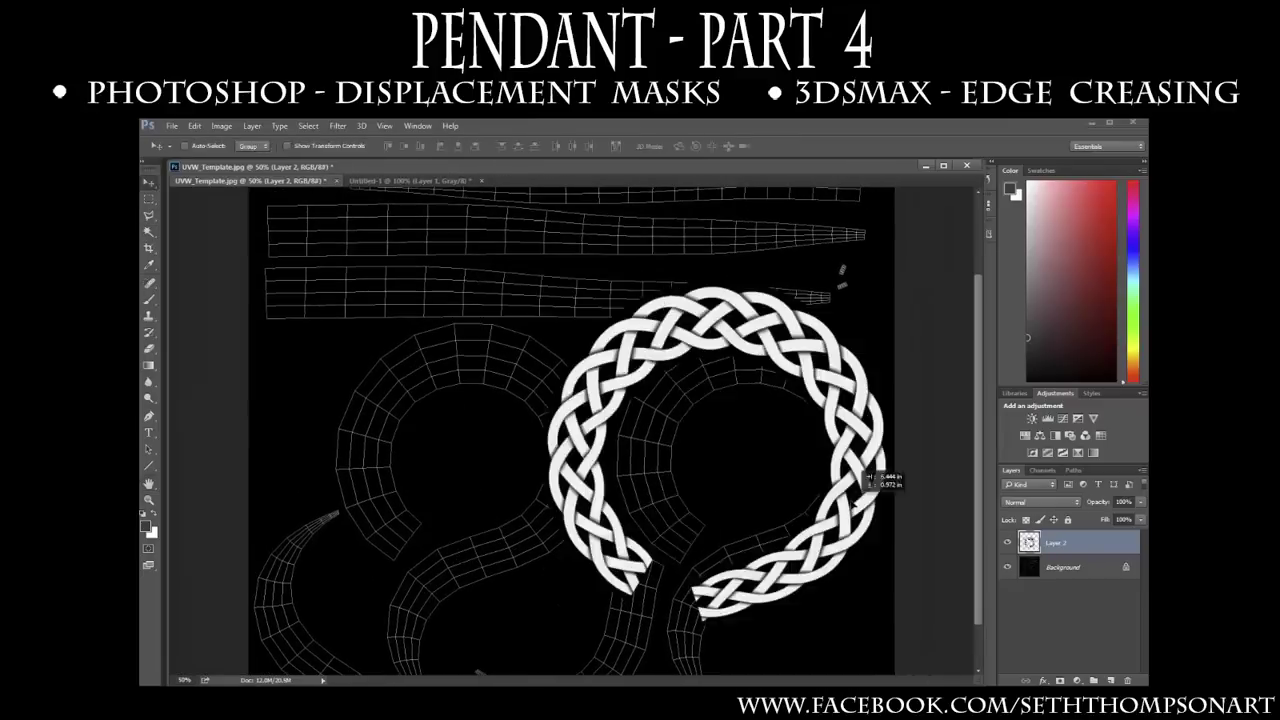
Adjust the canvas view and shift the UVW_Template document window slightly left
key("ctrl+t")
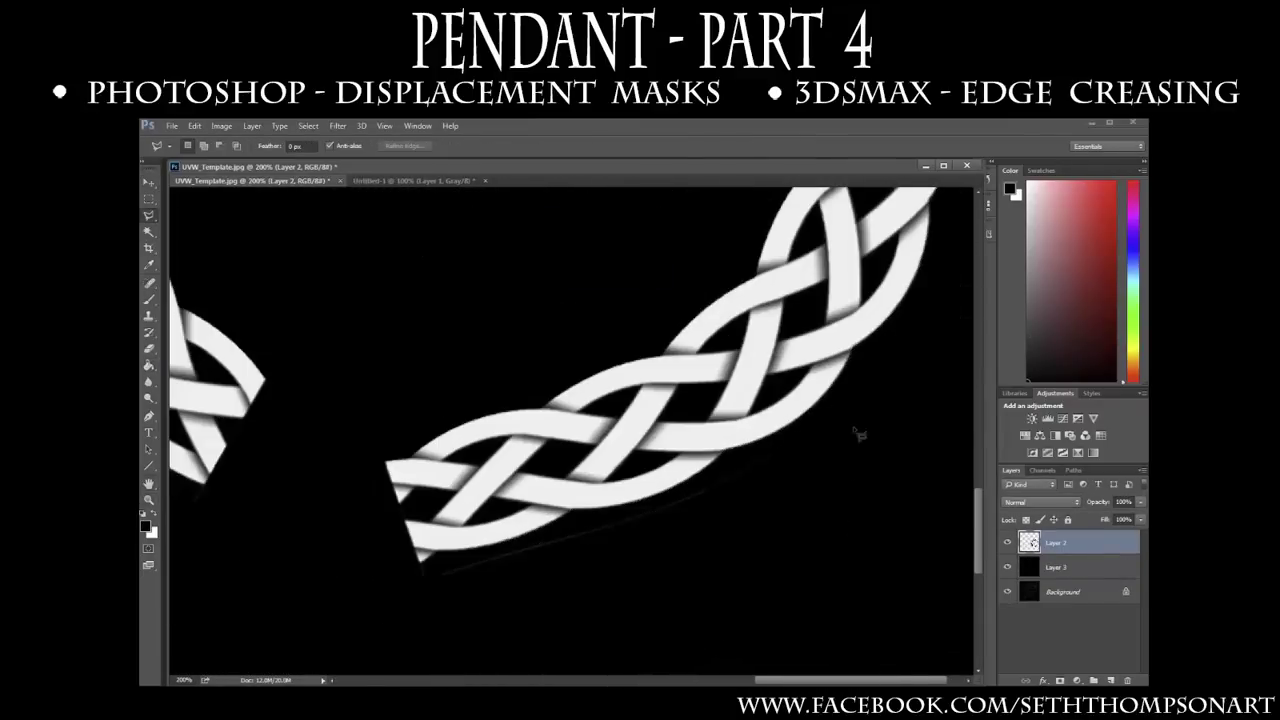
scroll(777, 437, "down", 3)
scroll(650, 640, "up", 3)
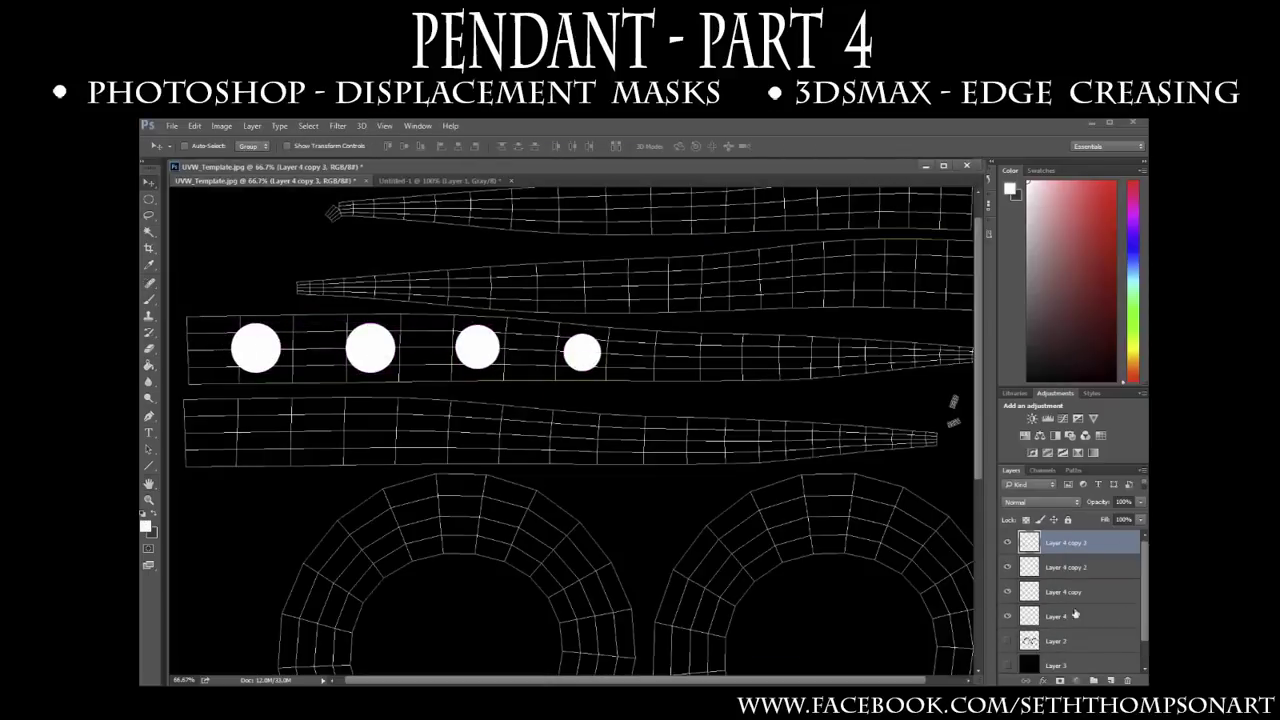
left_click_drag(490, 346, 490, 428, "alt")
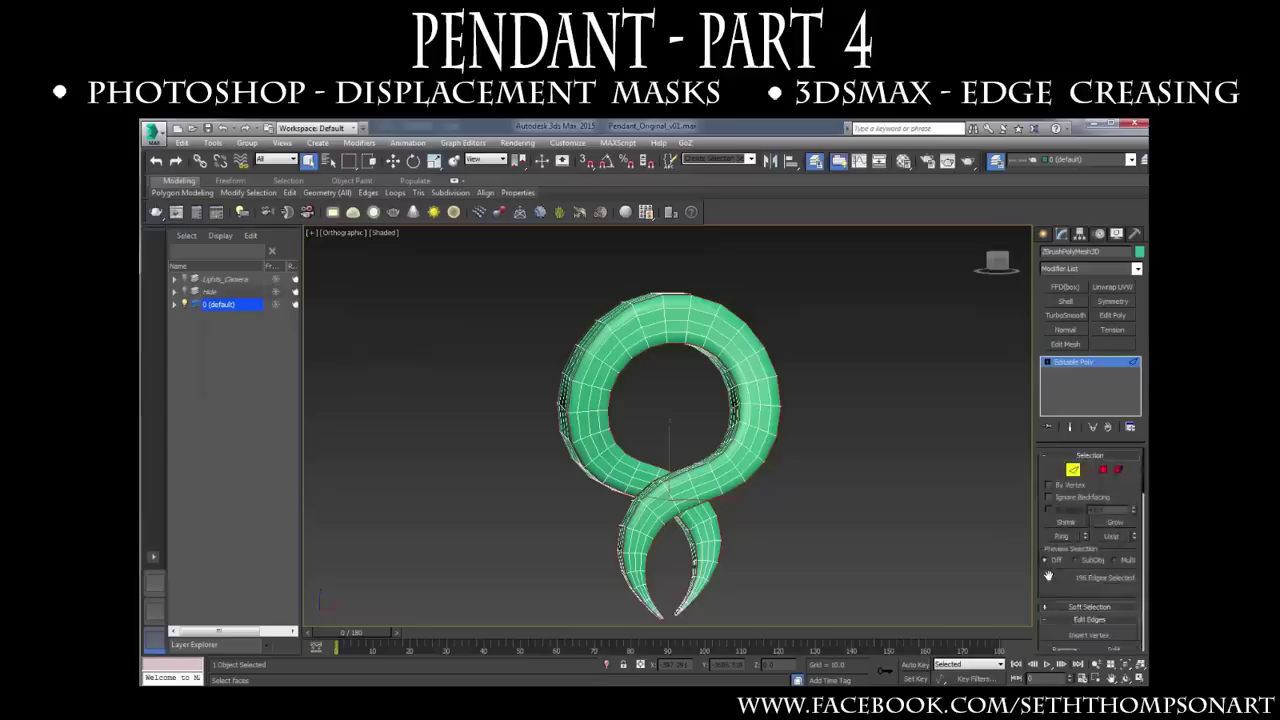
scroll(774, 362, "up", 8)
left_click(774, 362)
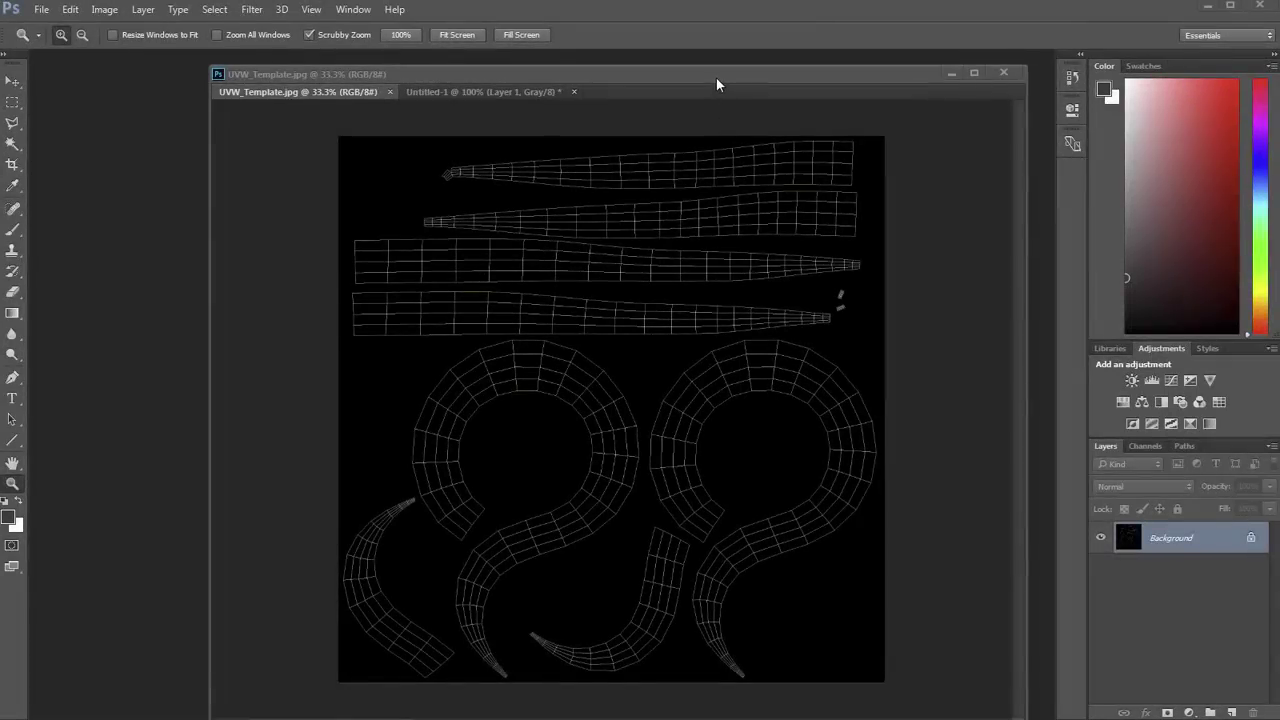
left_click_drag(716, 78, 686, 65)
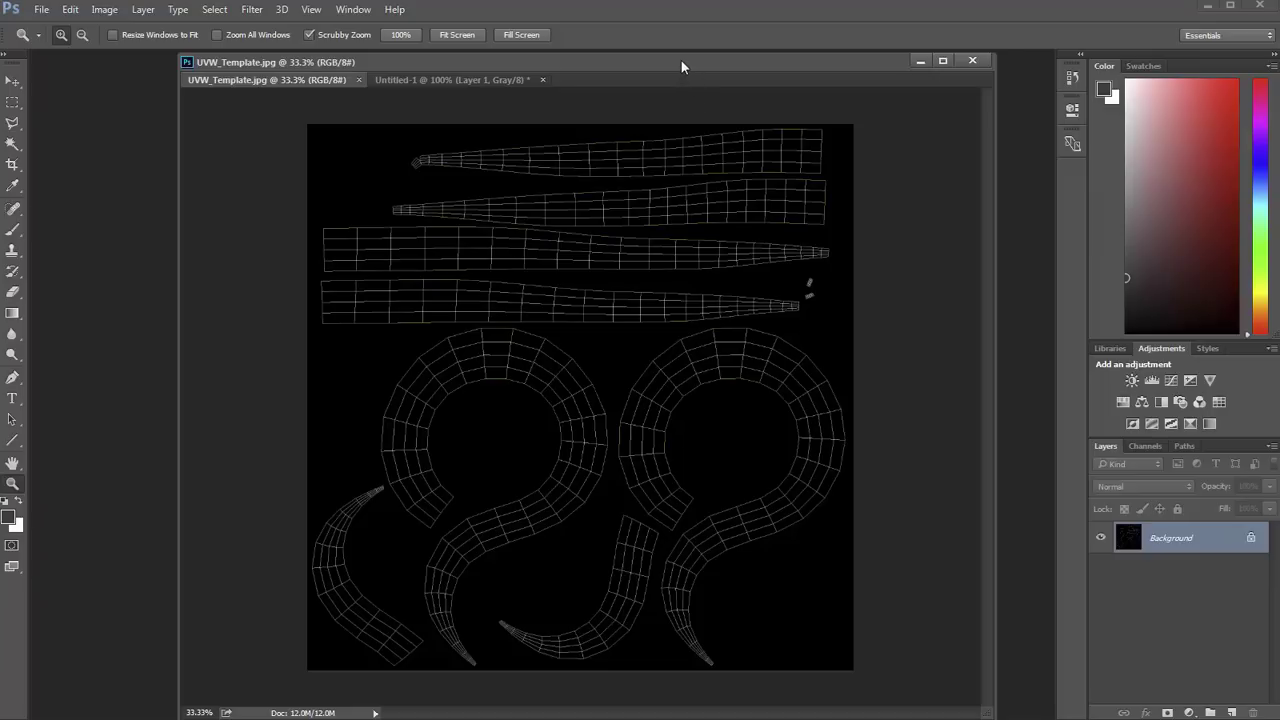
left_click_drag(681, 66, 673, 65)
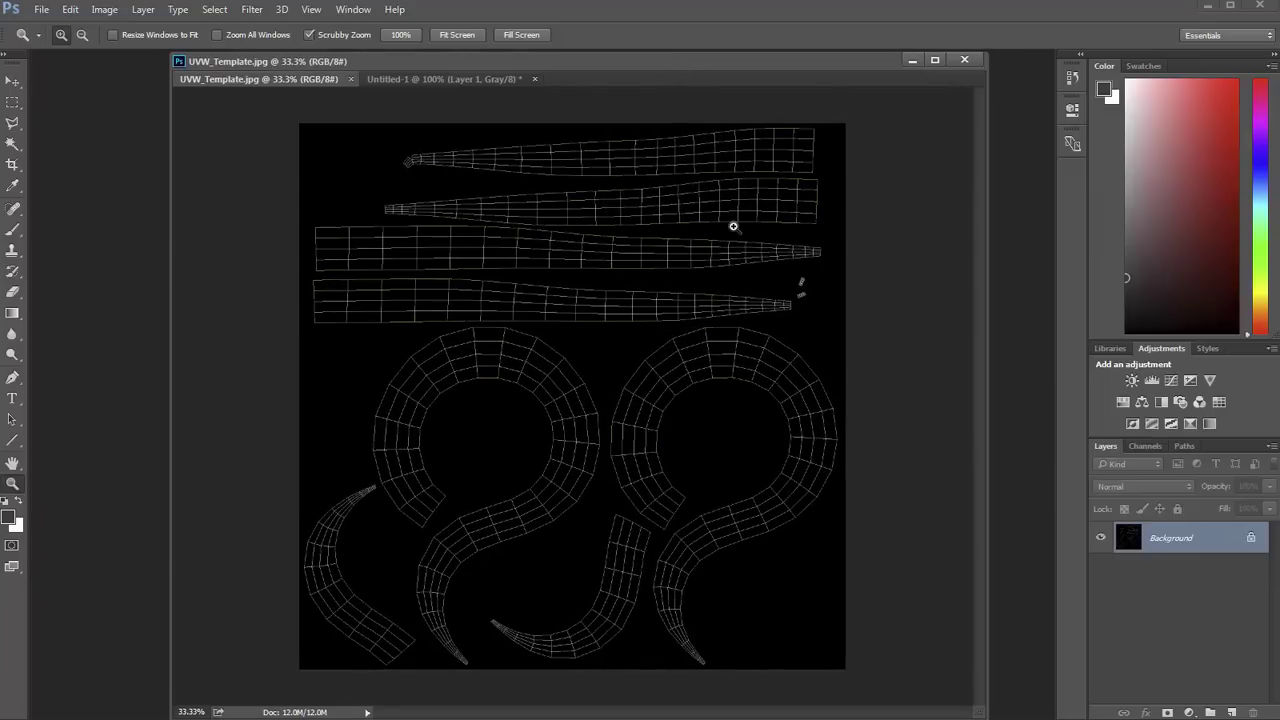
Paste the braided ring screenshot into the template and move it down and left
key("ctrl+v")
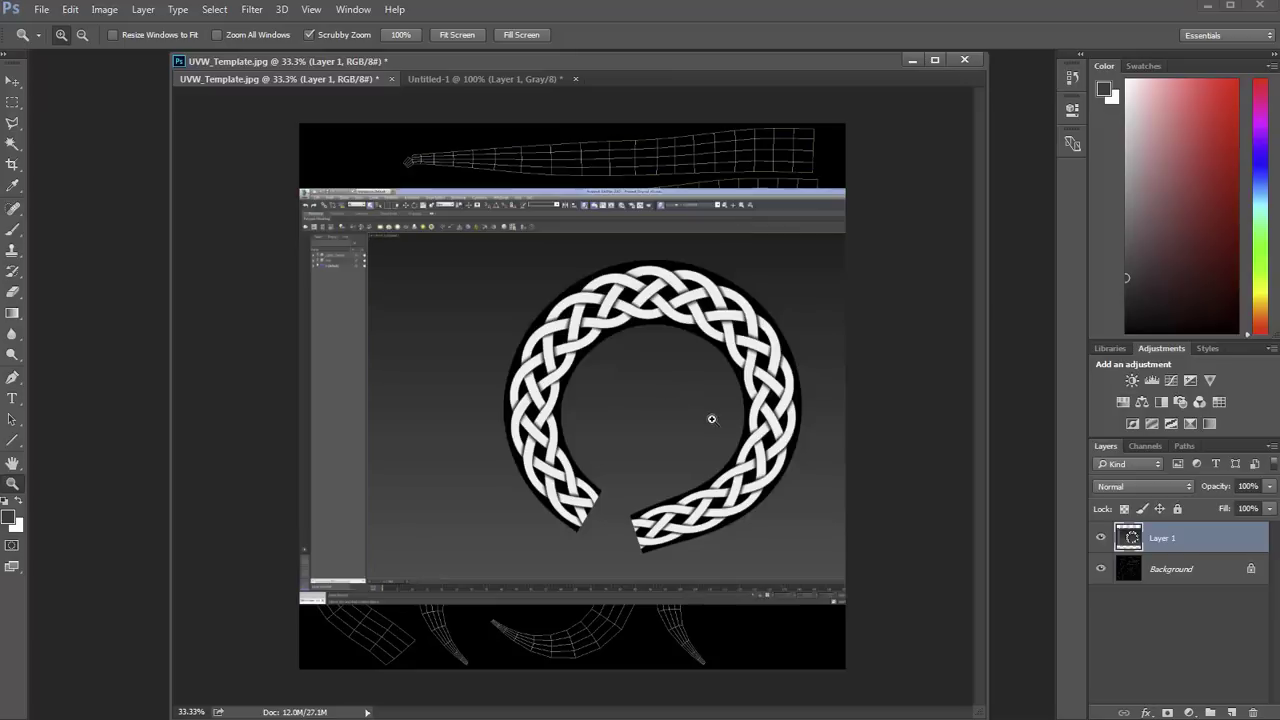
key("h")
key("v")
left_click_drag(686, 449, 601, 455)
Copy a marquee-framed crop of the ring to Layer 2 and delete the full screenshot layer
key("m")
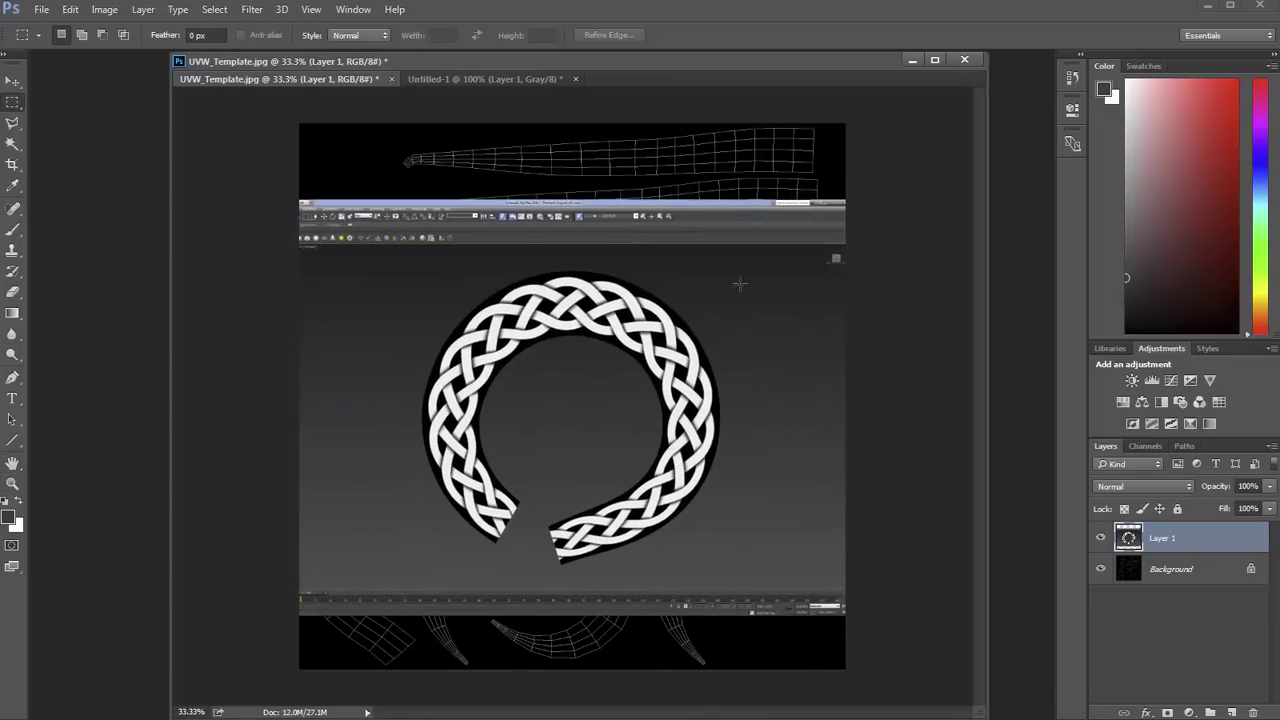
left_click_drag(737, 259, 405, 572)
key("ctrl+j")
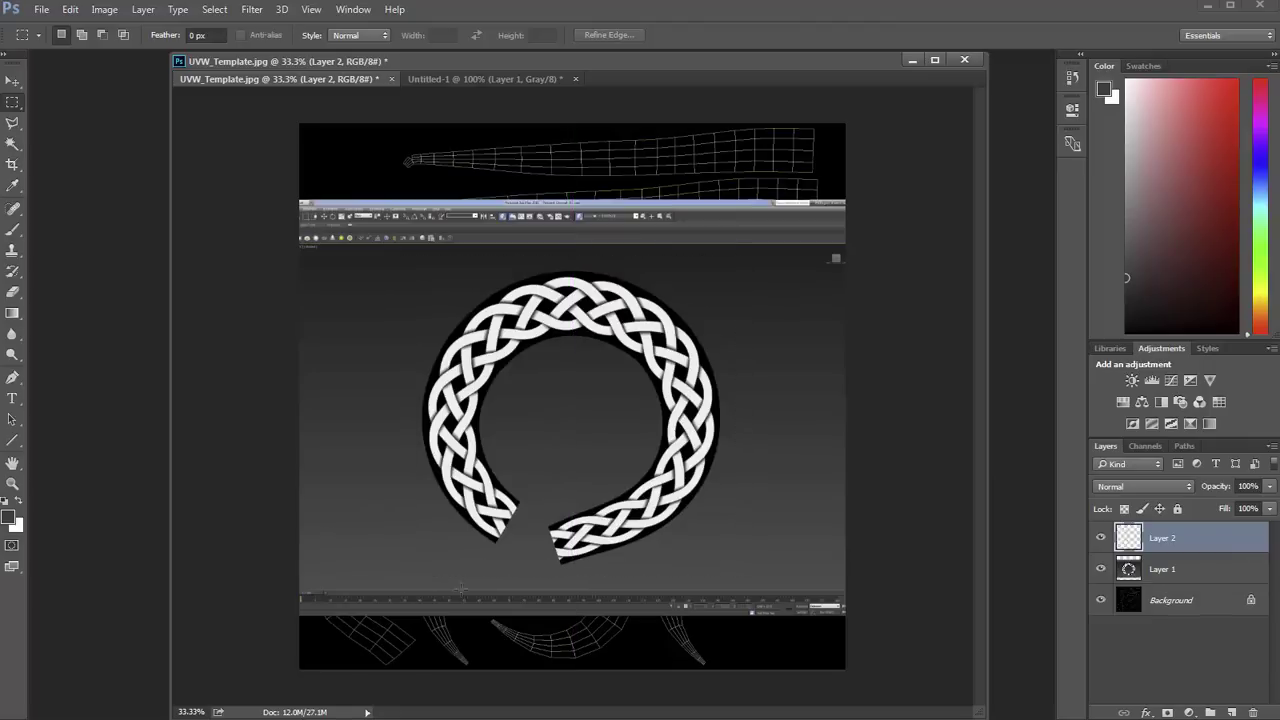
left_click_drag(1156, 568, 1252, 711)
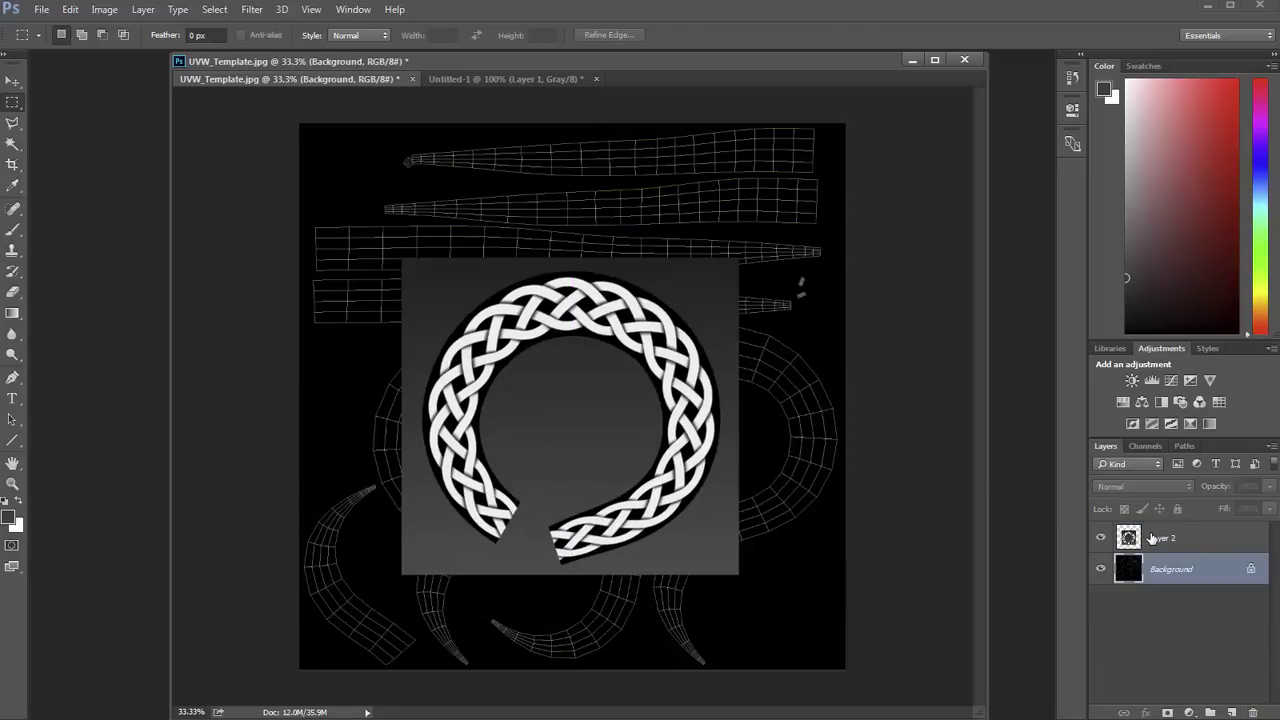
left_click(1152, 538)
Zoom to 50% and delete the grey background around the ring with the Magic Wand
key("z")
left_click(629, 389)
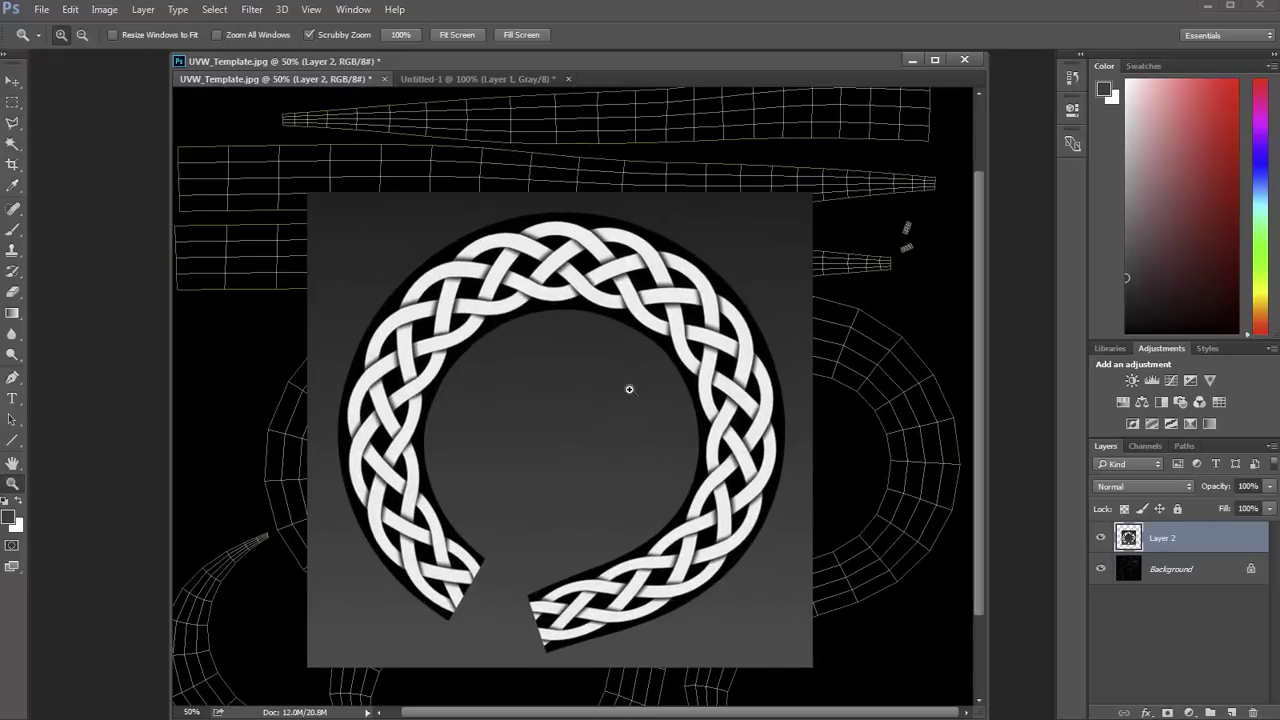
key("w")
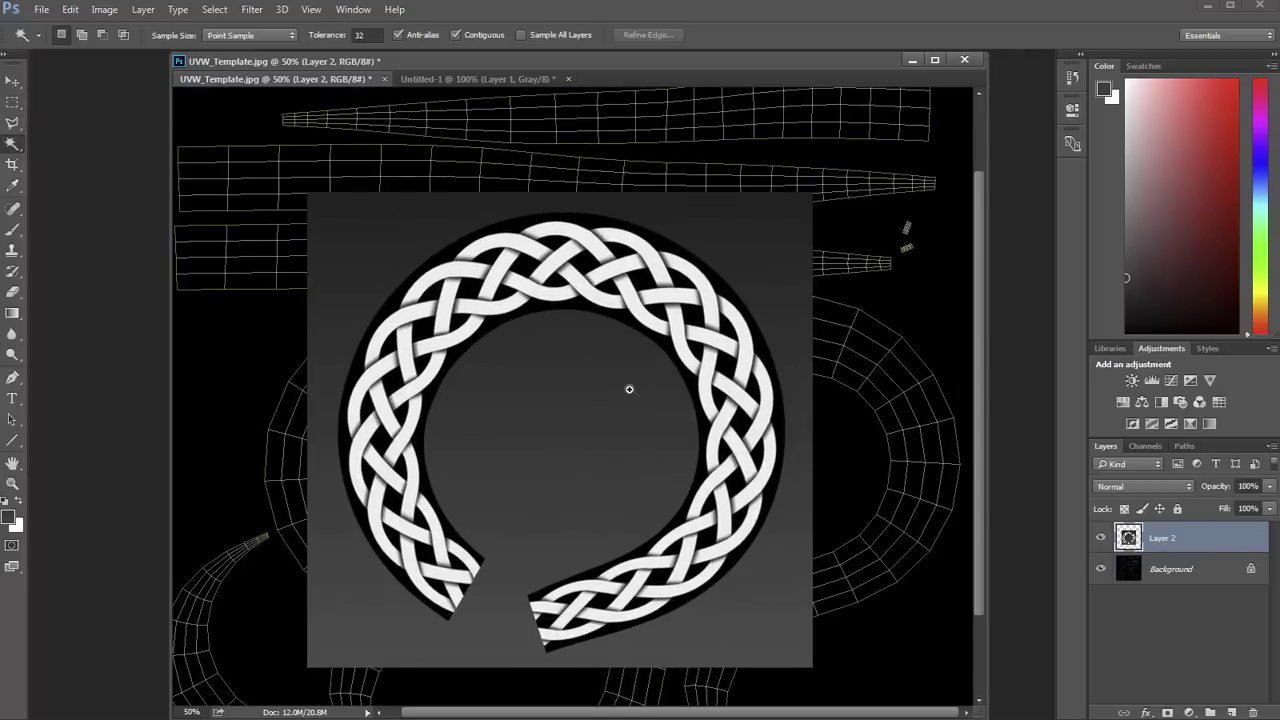
left_click(395, 218)
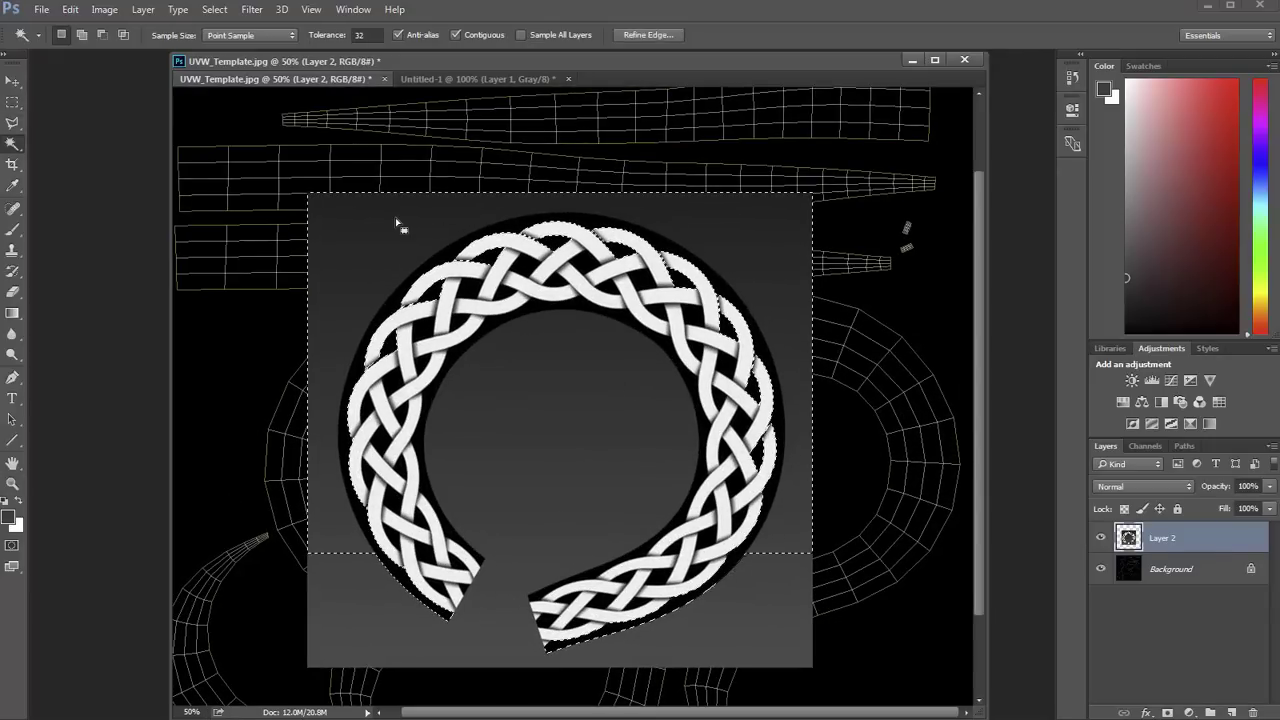
key("ctrl+d")
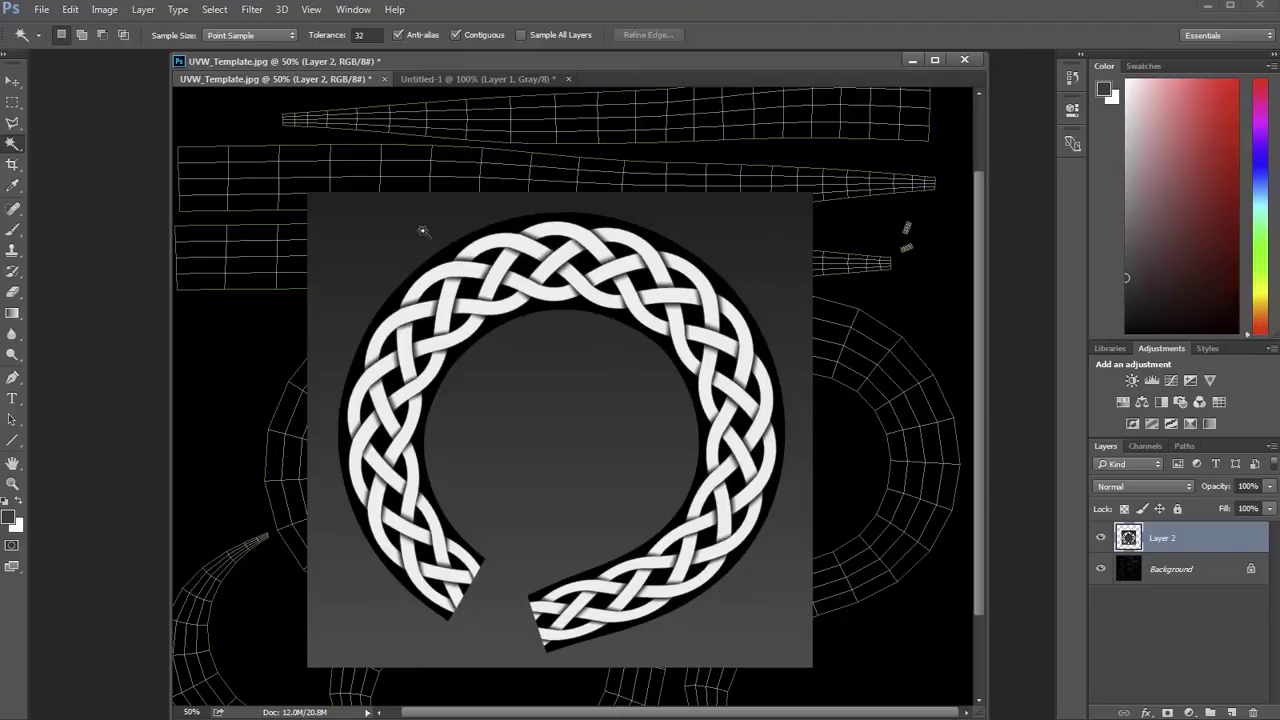
left_click(394, 240)
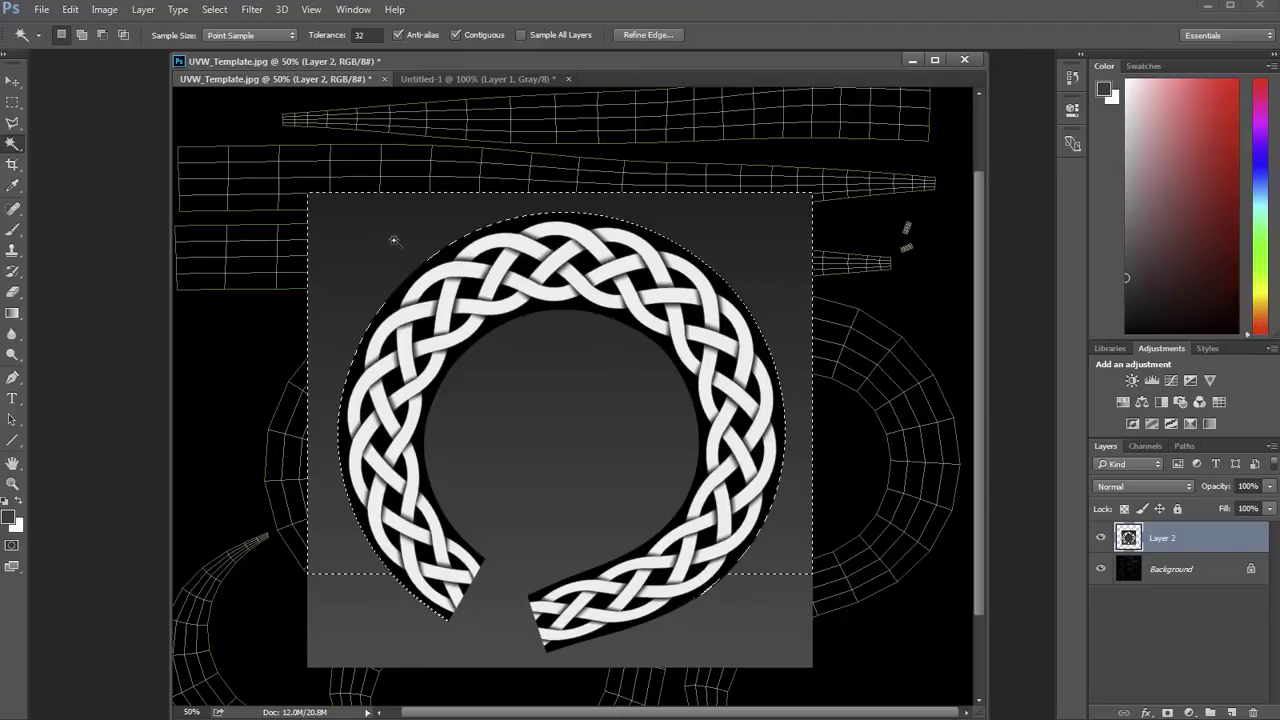
key("ctrl+d")
left_click(797, 375)
key("Delete")
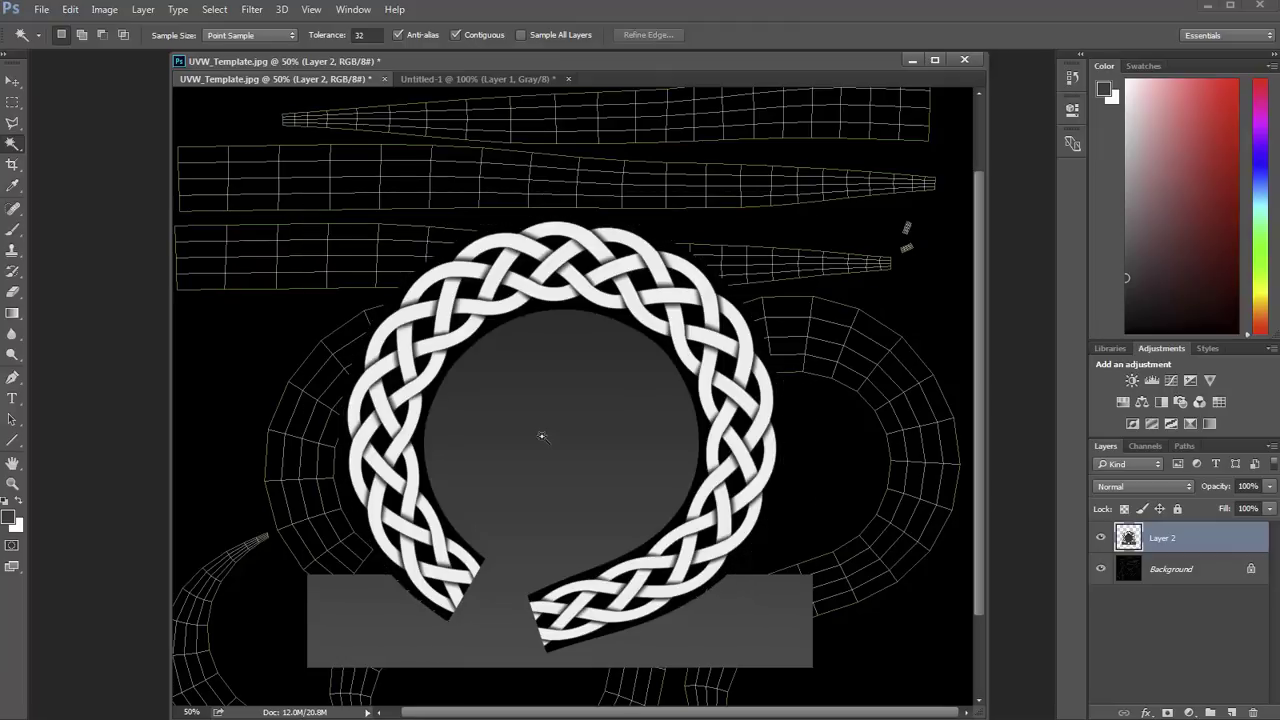
Select the inner circle and bottom strip, zooming to 66.67% on the braid ends
left_click(541, 436)
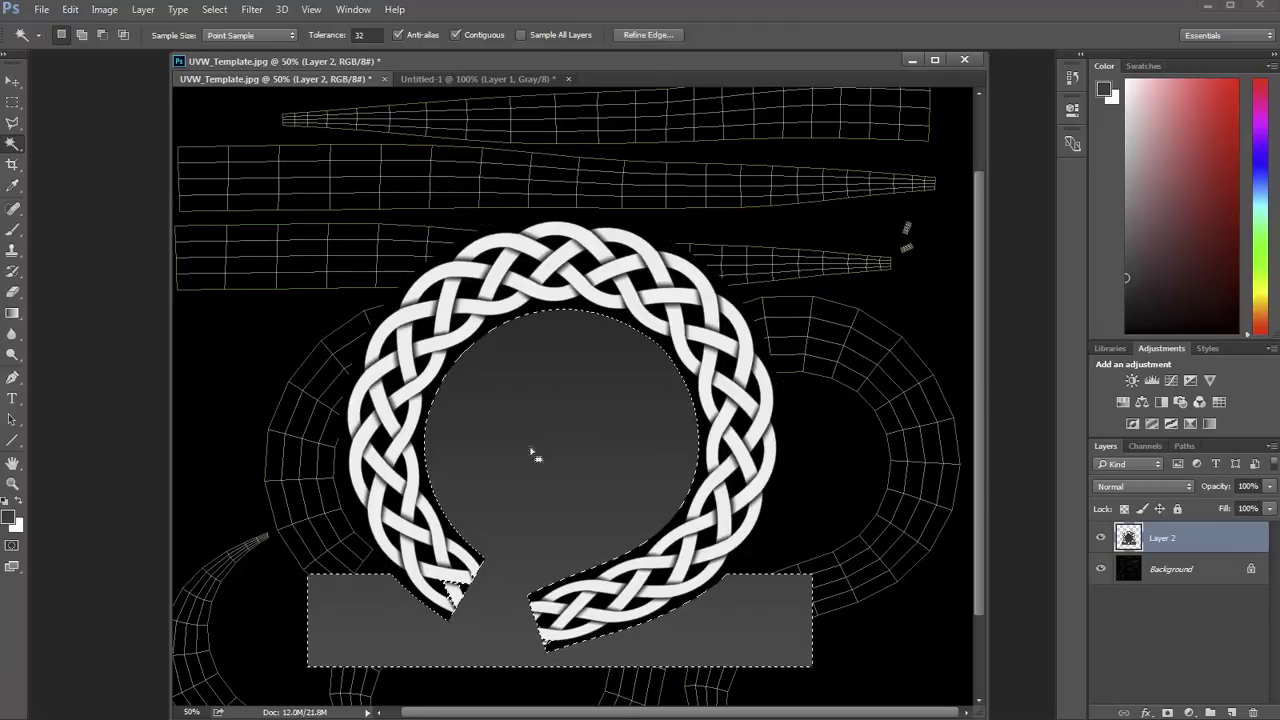
left_click(482, 601)
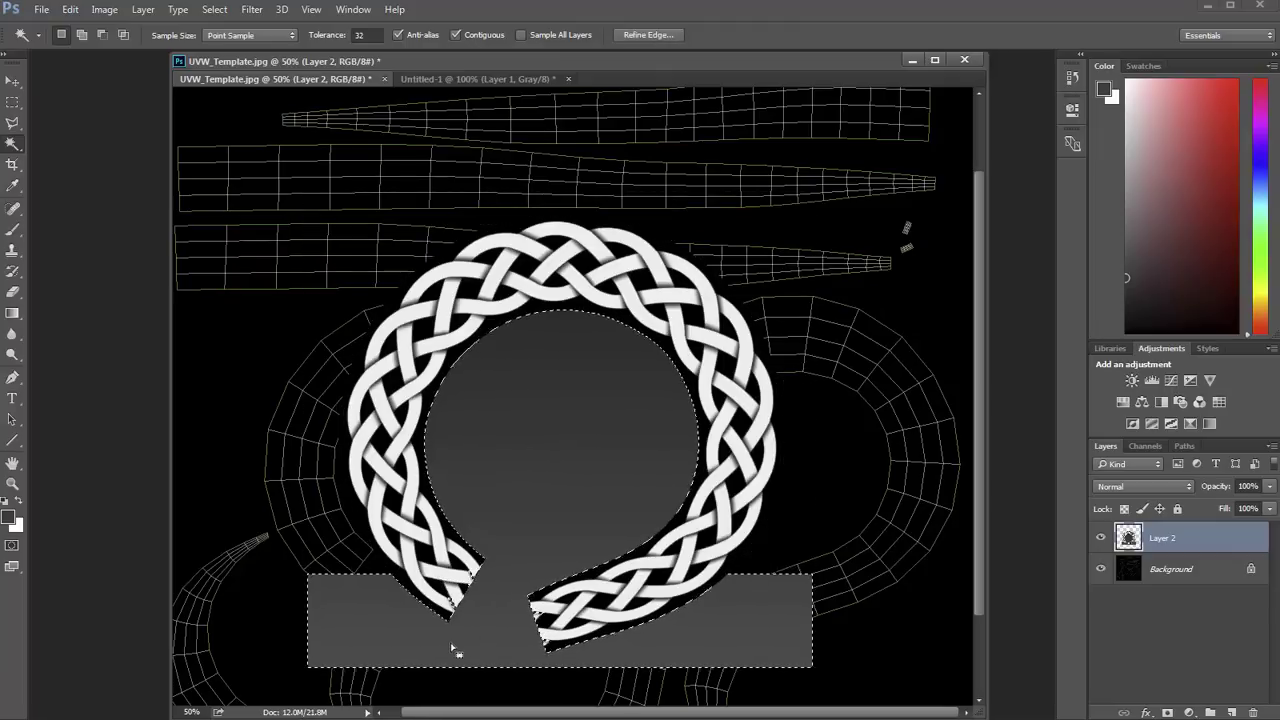
key("ctrl+d")
left_click(440, 648)
key("ctrl+d")
left_click(467, 625)
left_click_drag(509, 594, 517, 494)
left_click(517, 492)
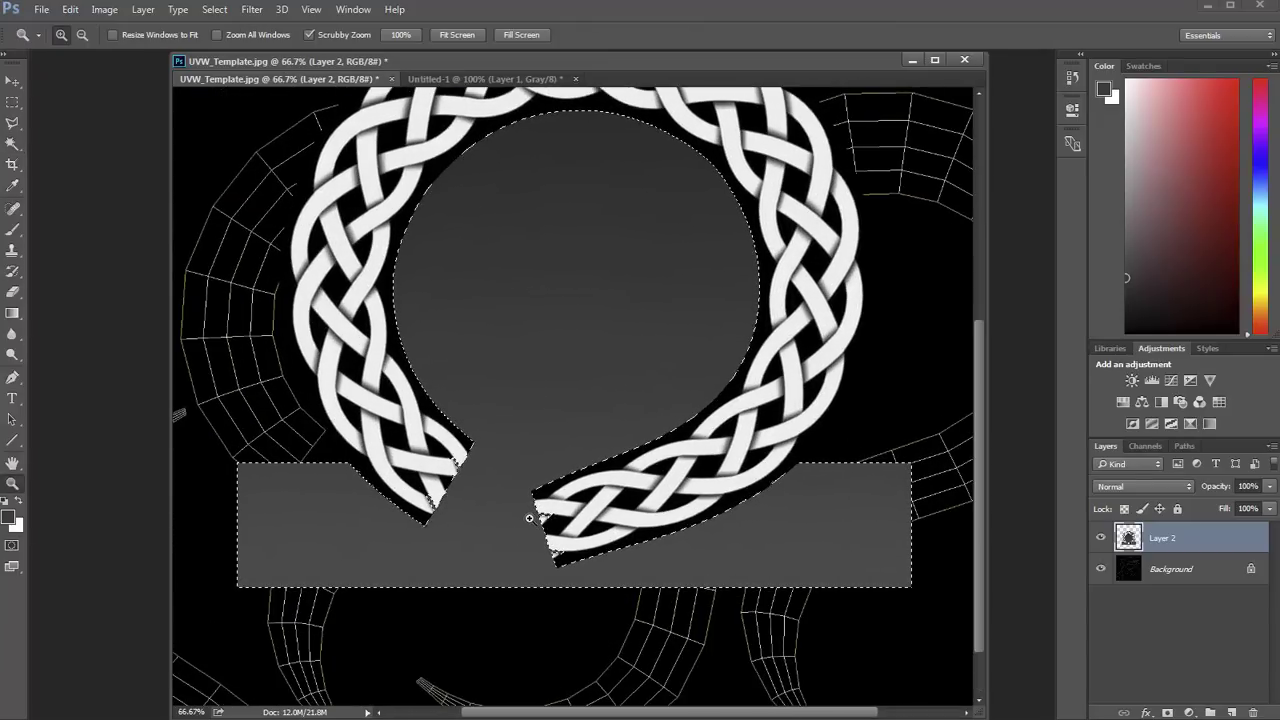
Set Magic Wand tolerance to 10 and delete the grey inside the ring
left_click(357, 35)
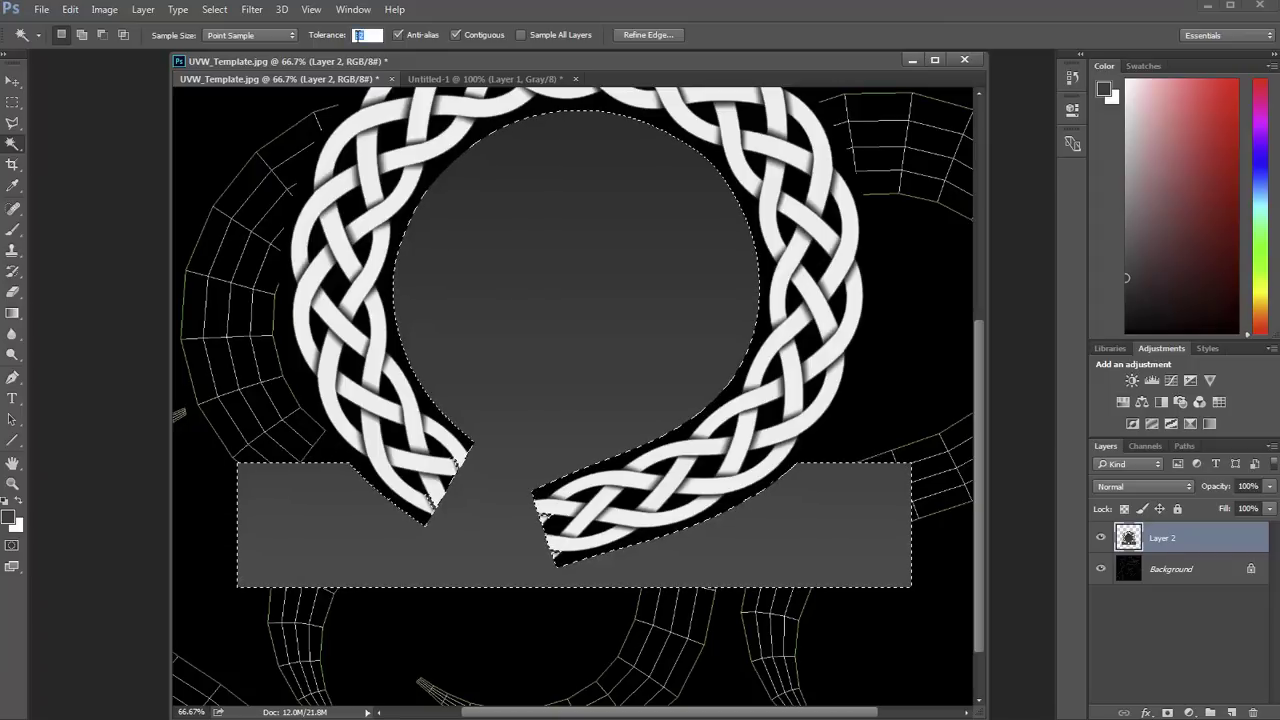
key("Return")
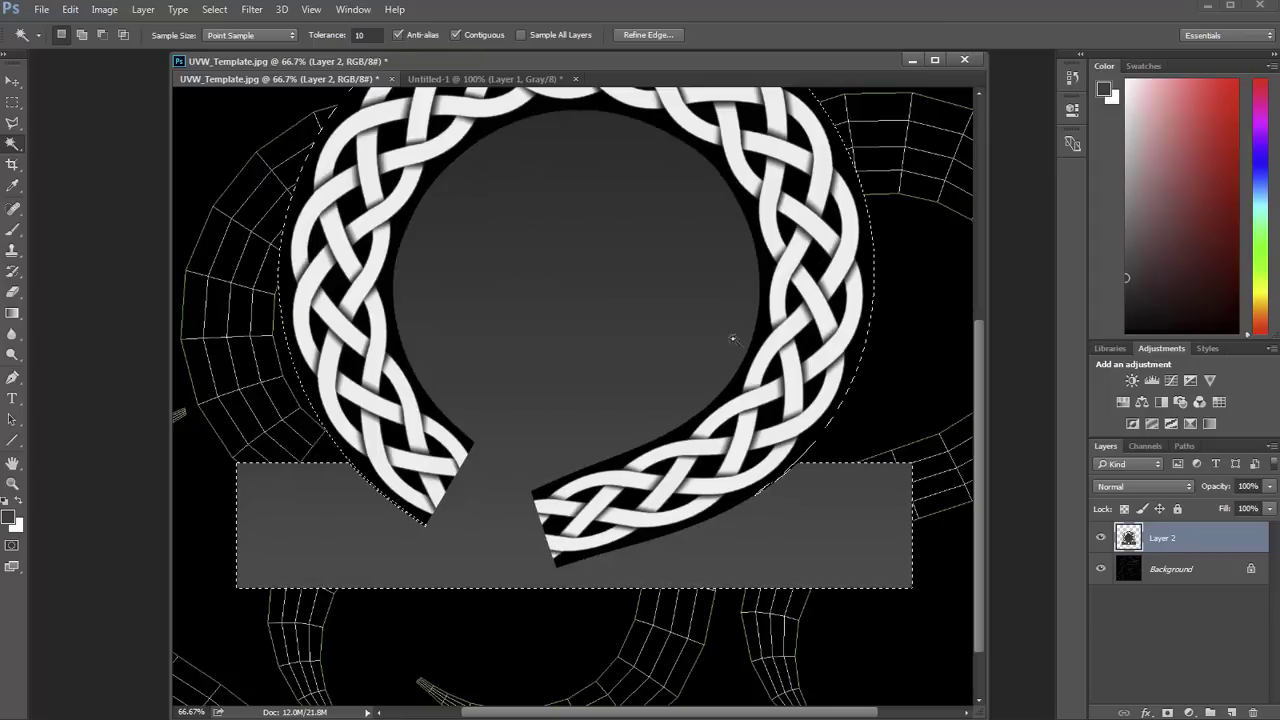
left_click(700, 327)
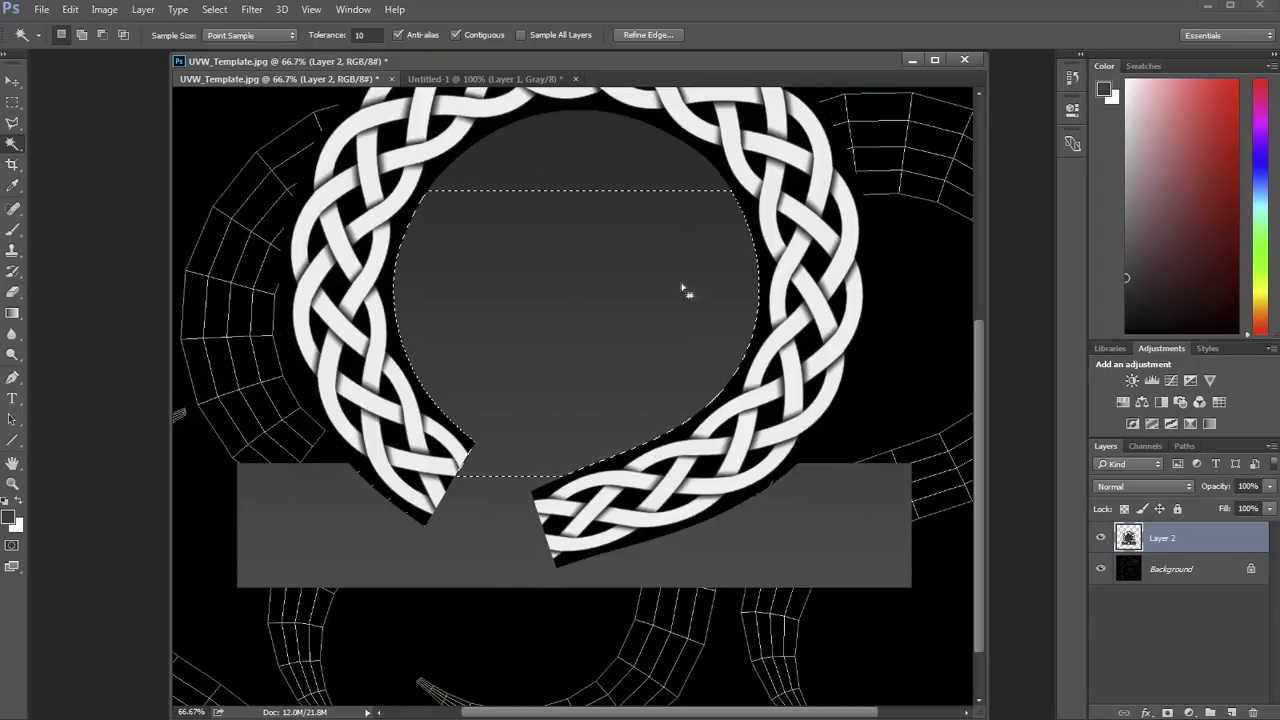
left_click(638, 163, "shift")
key("Delete")
key("ctrl+d")
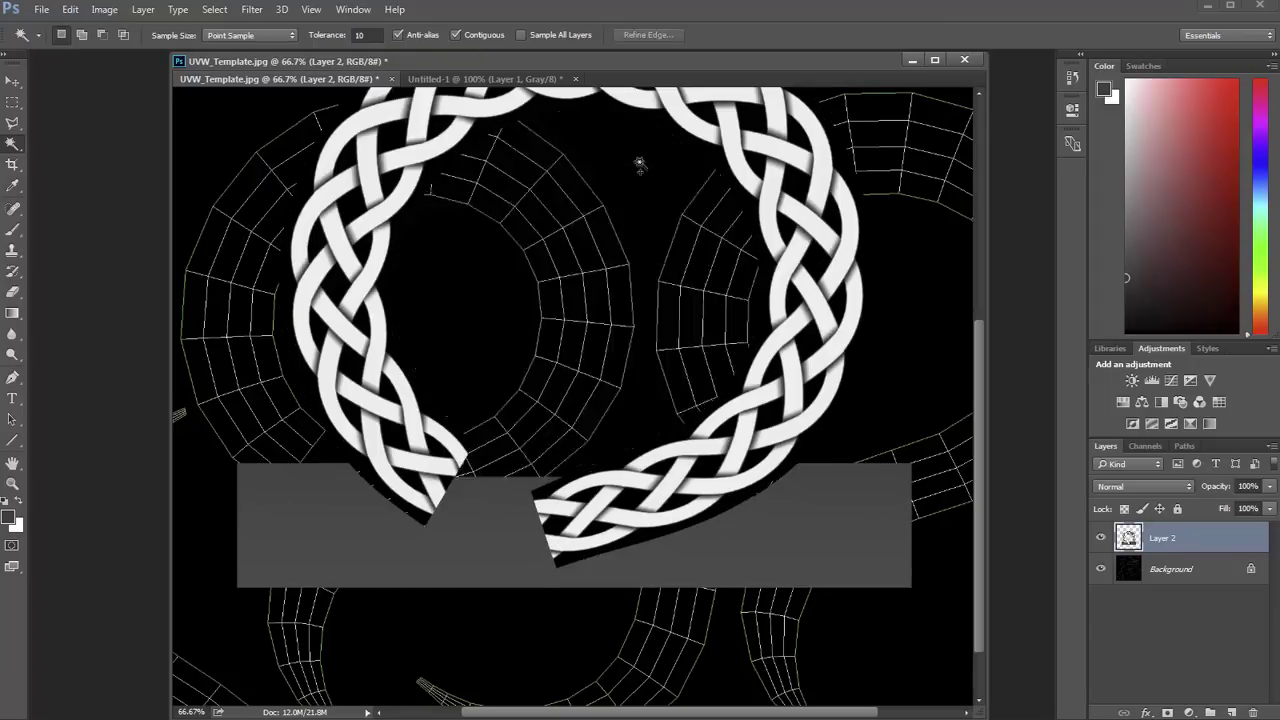
With tolerance 1, select and delete the grey band beside the braid notch
left_click(488, 521)
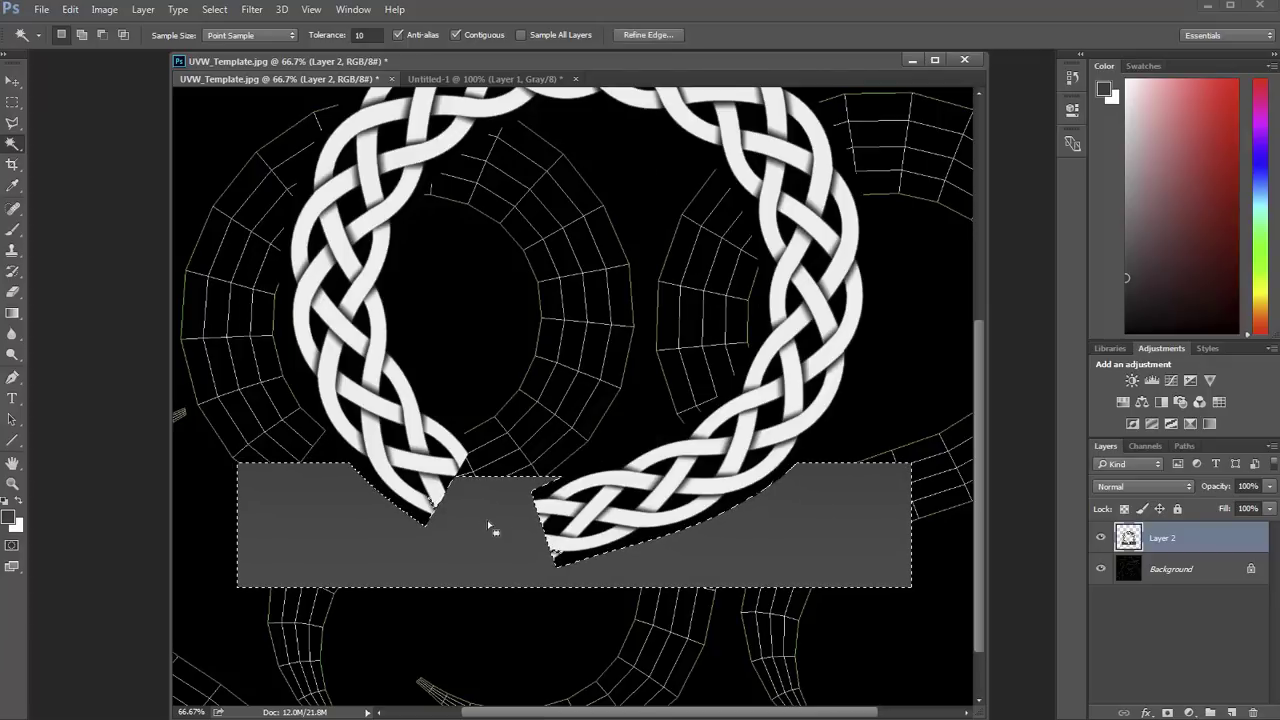
double_click(374, 37)
type("1")
left_click(305, 519)
left_click(306, 521)
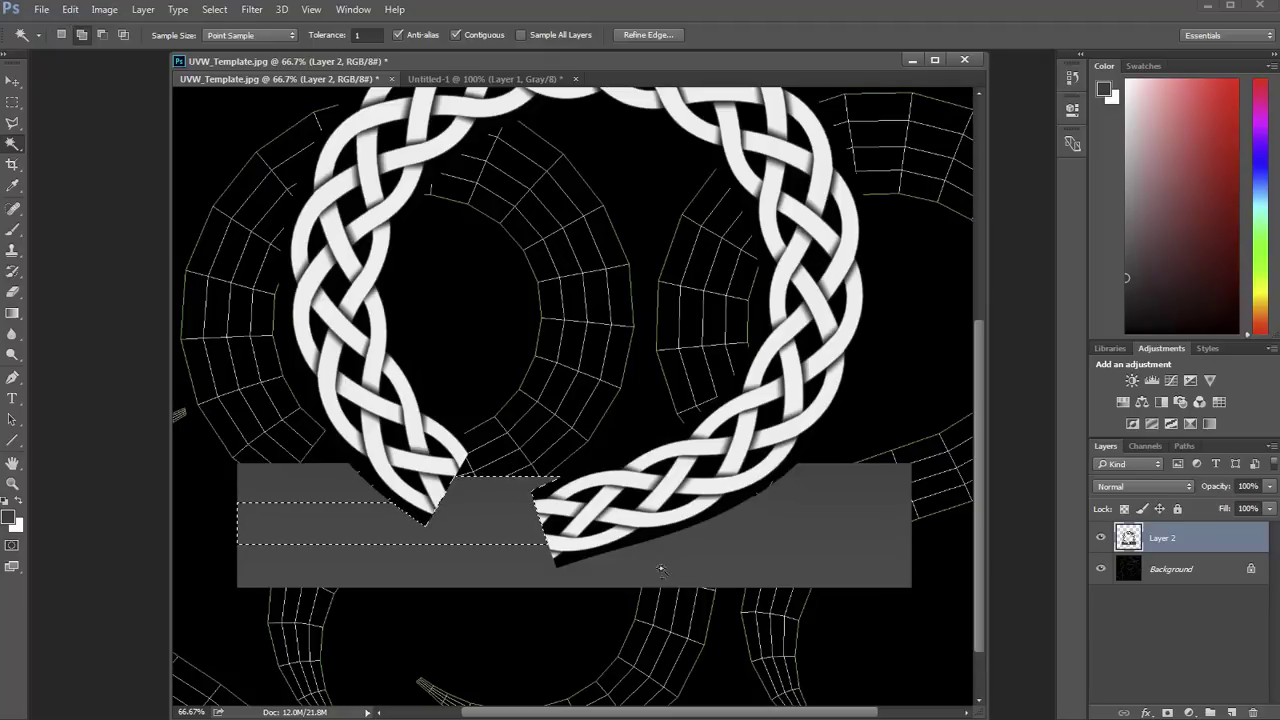
left_click(788, 514, "shift")
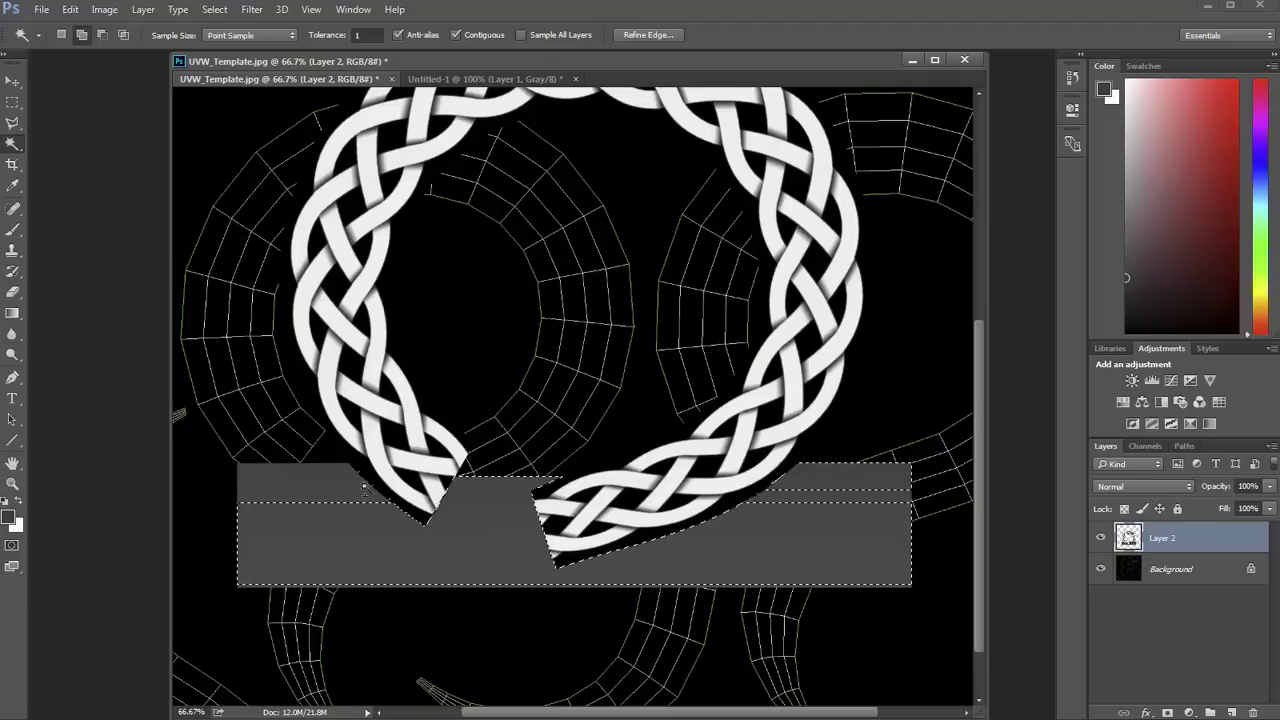
left_click(801, 499, "shift")
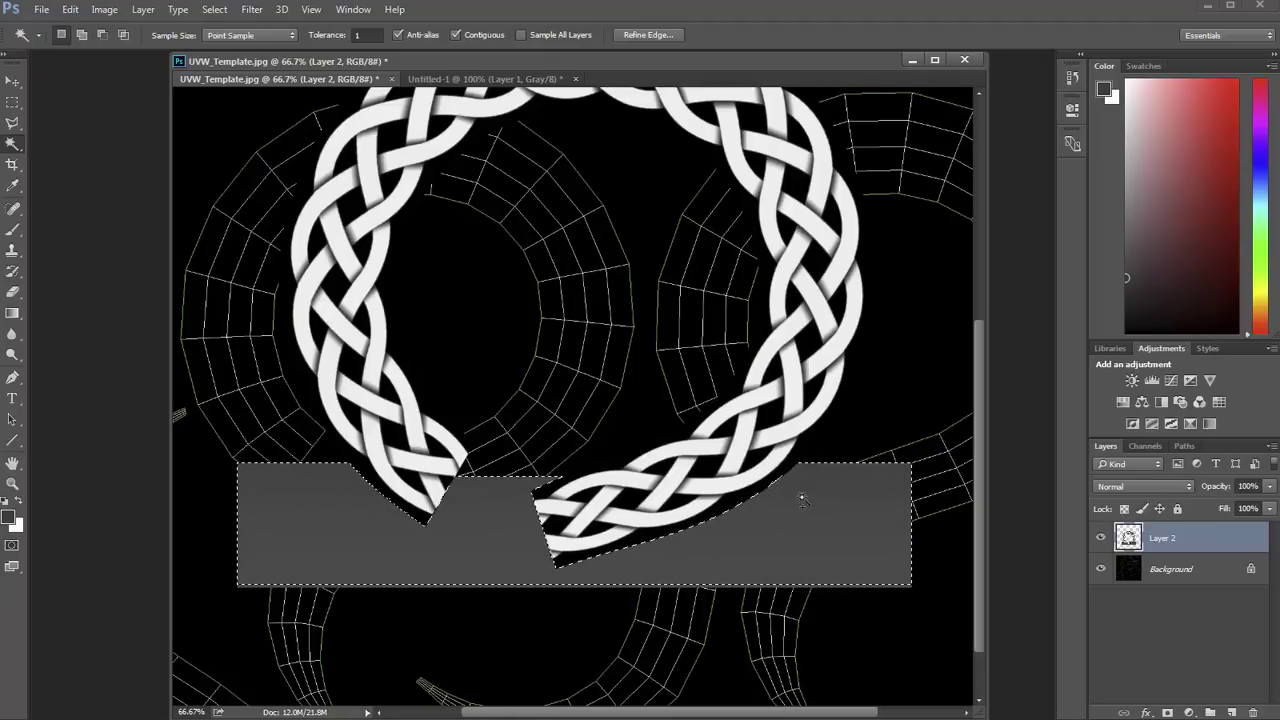
key("Delete")
key("ctrl+d")
Delete the stray horizontal line below the ring with a rectangular selection
key("h")
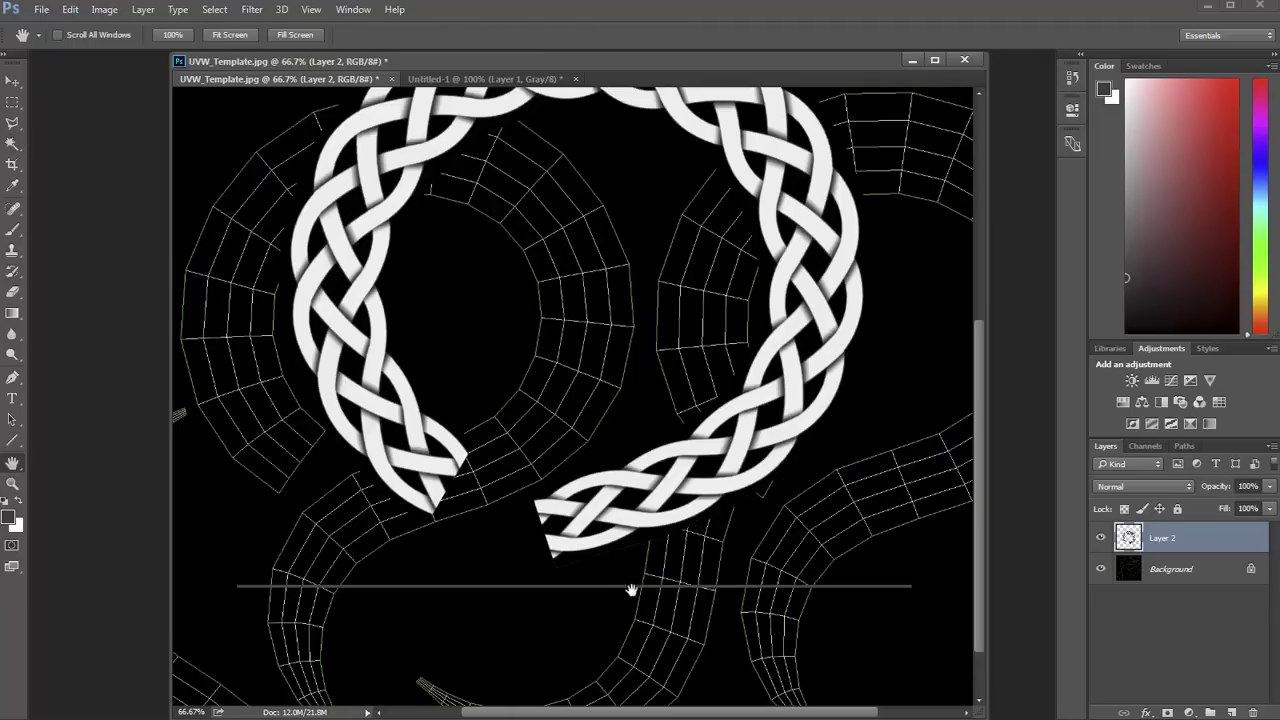
key("m")
left_click_drag(940, 562, 177, 617)
key("Delete")
key("ctrl+d")
Zoom out, widen the document window, and move the knot ring right onto the UV loop
key("h")
left_click_drag(480, 480, 523, 448)
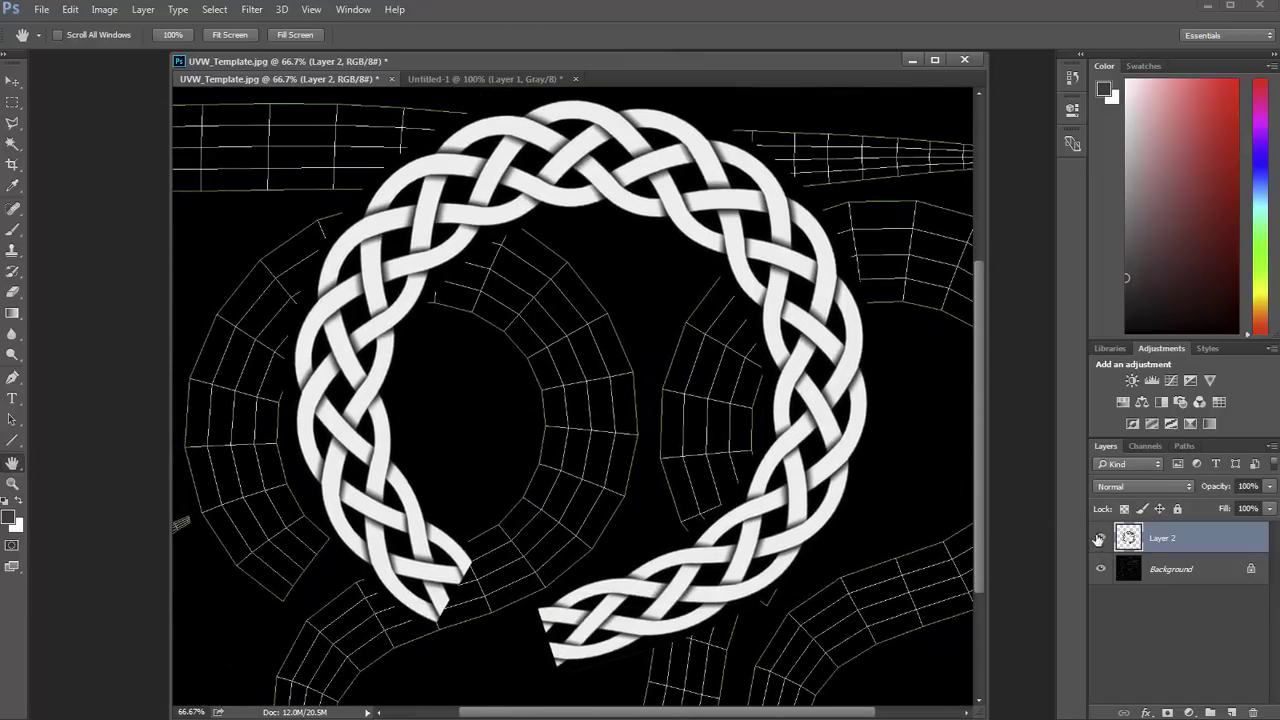
left_click(786, 486, "alt")
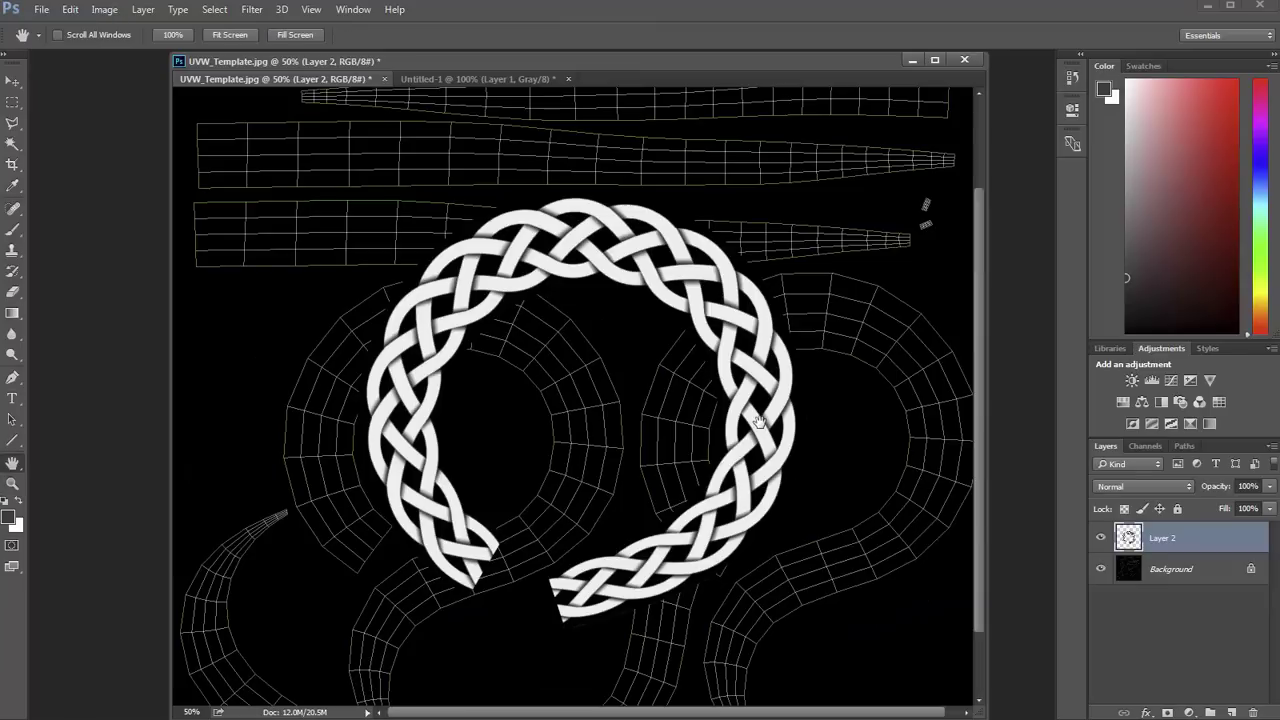
left_click_drag(758, 420, 586, 396)
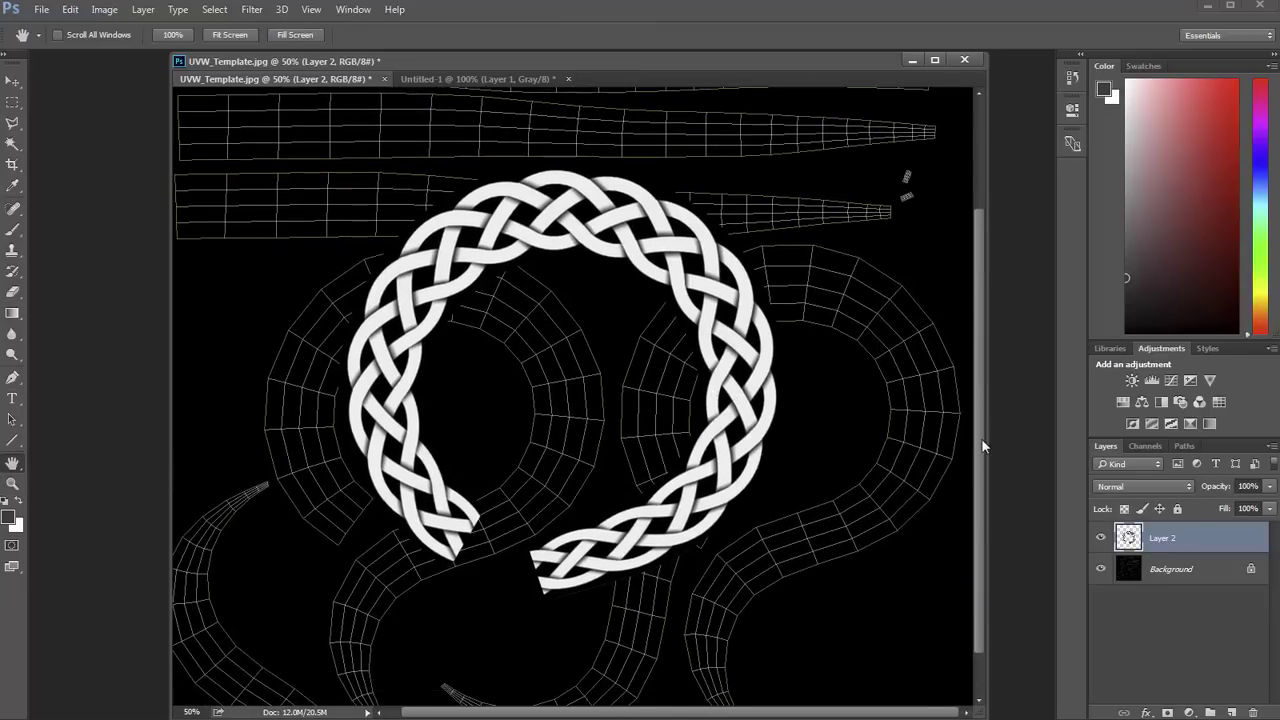
left_click_drag(997, 443, 1075, 443)
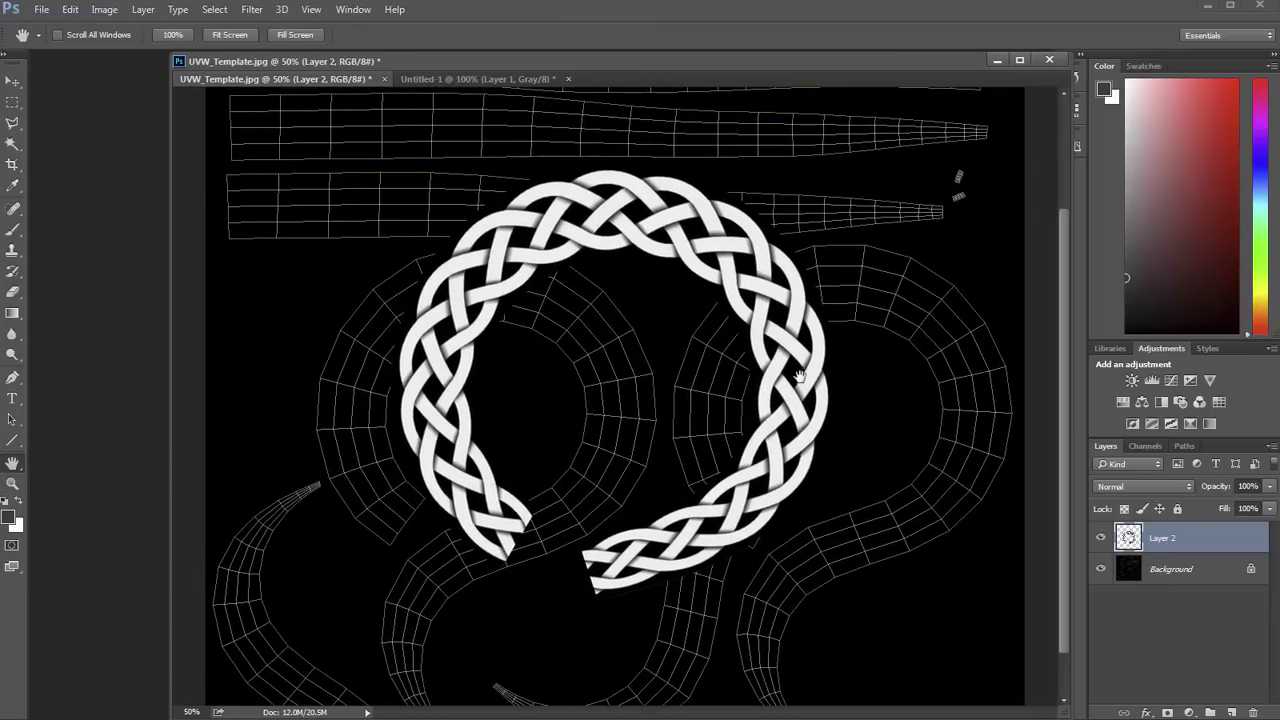
left_click_drag(170, 426, 38, 425)
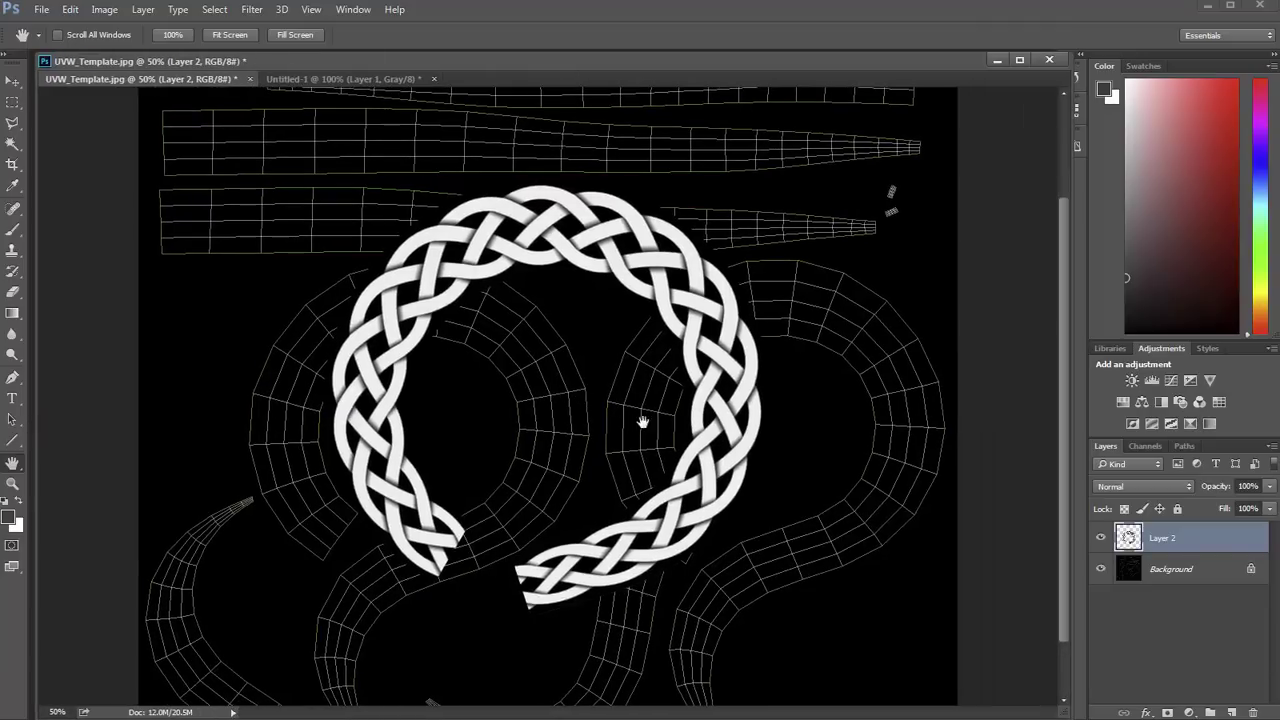
key("v")
left_click_drag(725, 425, 910, 452)
Free-transform the knot ring to about 74% and set Layer 2 opacity to 50%
key("ctrl+t")
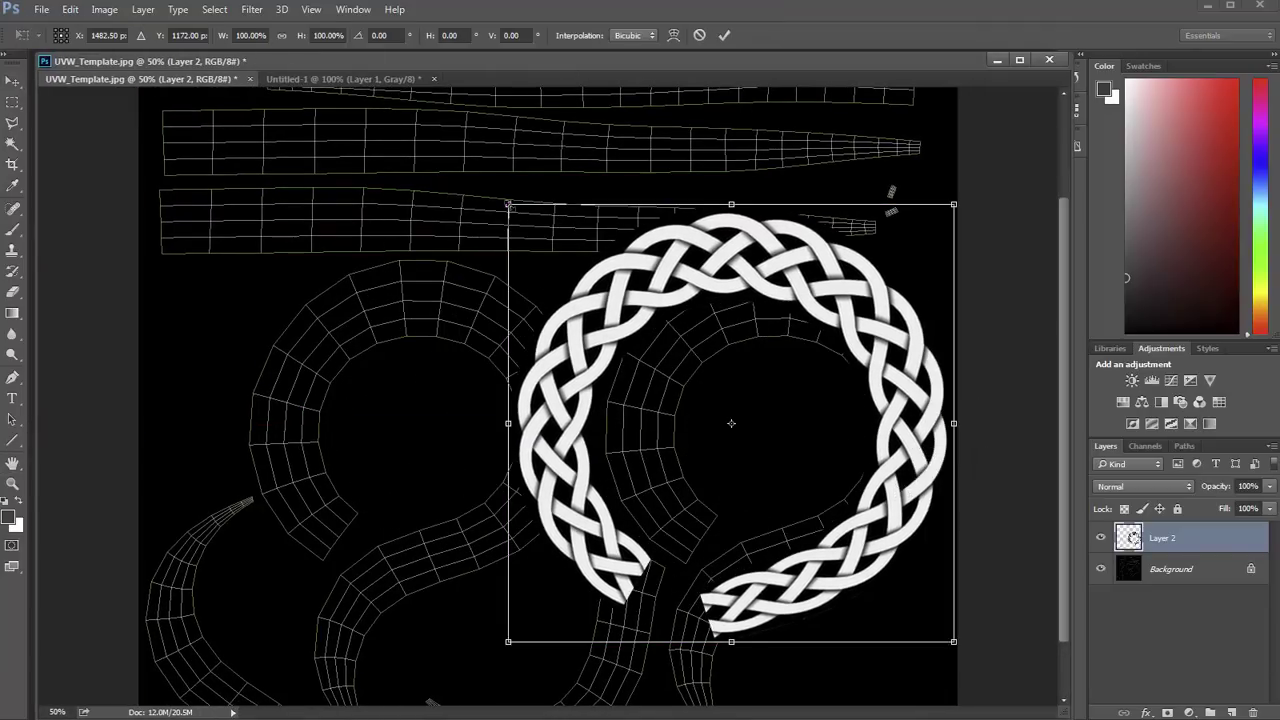
left_click_drag(508, 204, 689, 311)
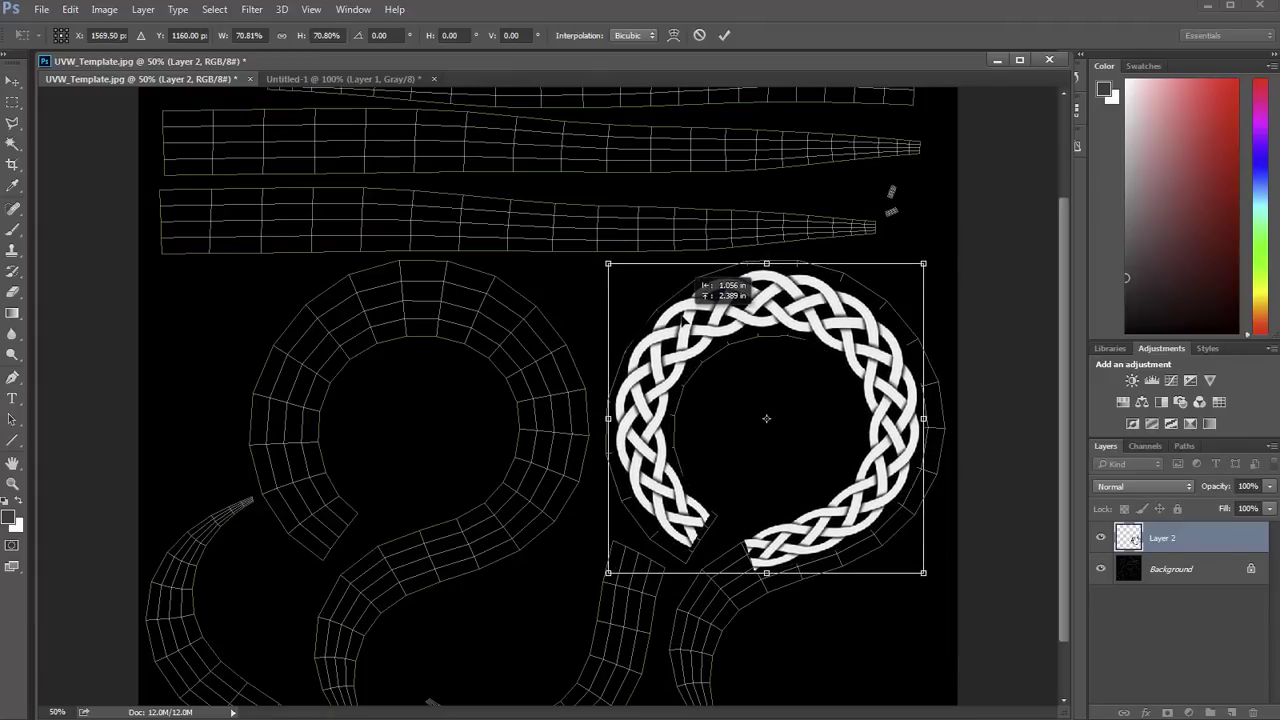
left_click_drag(922, 576, 936, 583)
left_click_drag(910, 414, 924, 420)
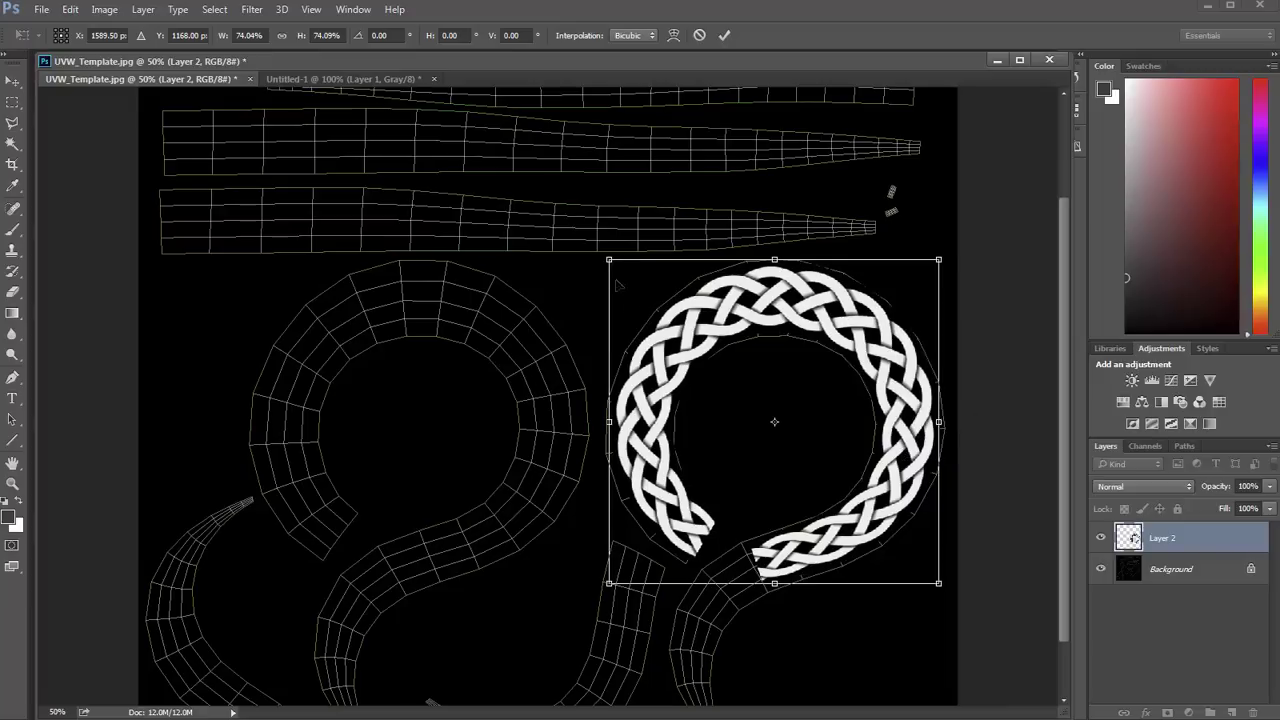
left_click_drag(607, 268, 574, 299)
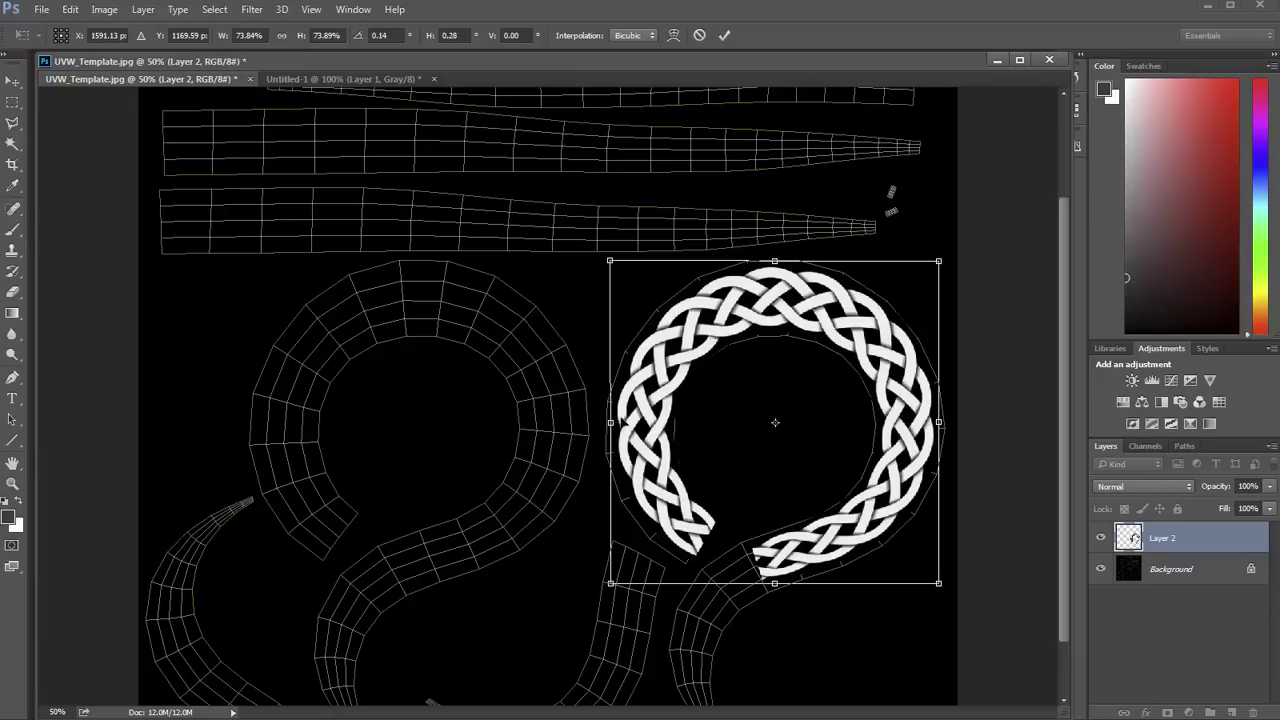
left_click_drag(610, 423, 610, 423)
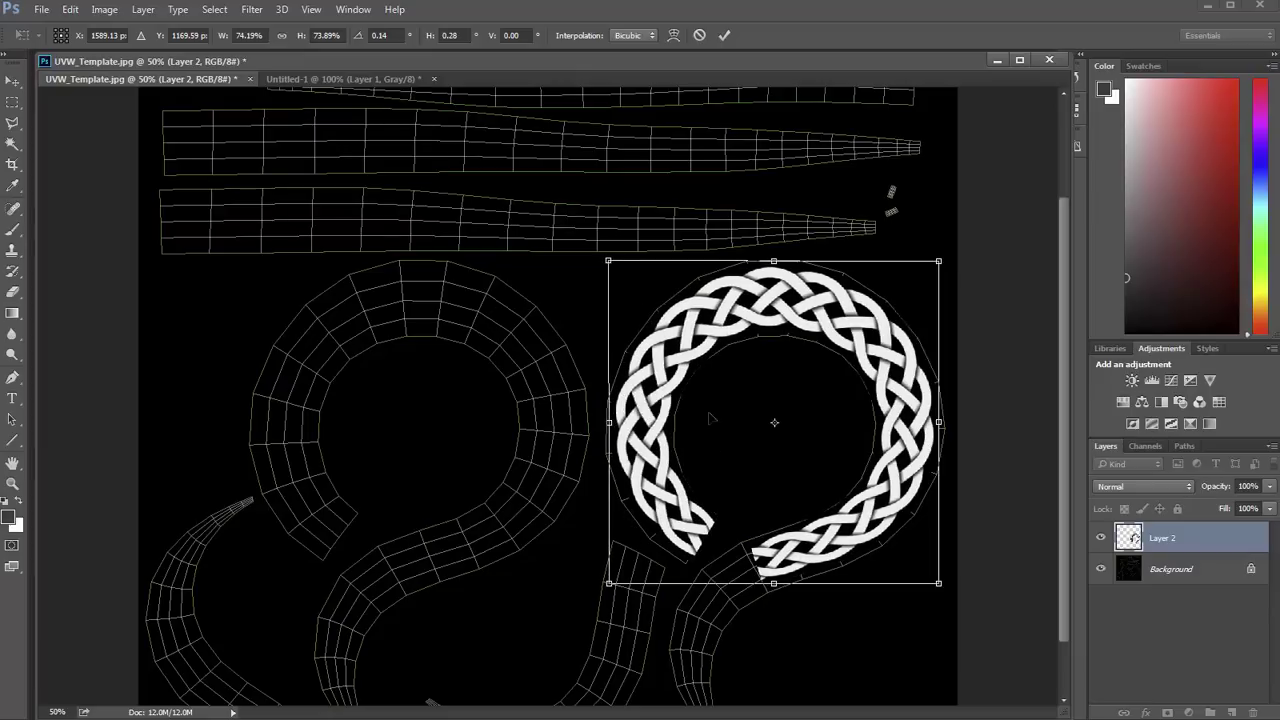
key("Return")
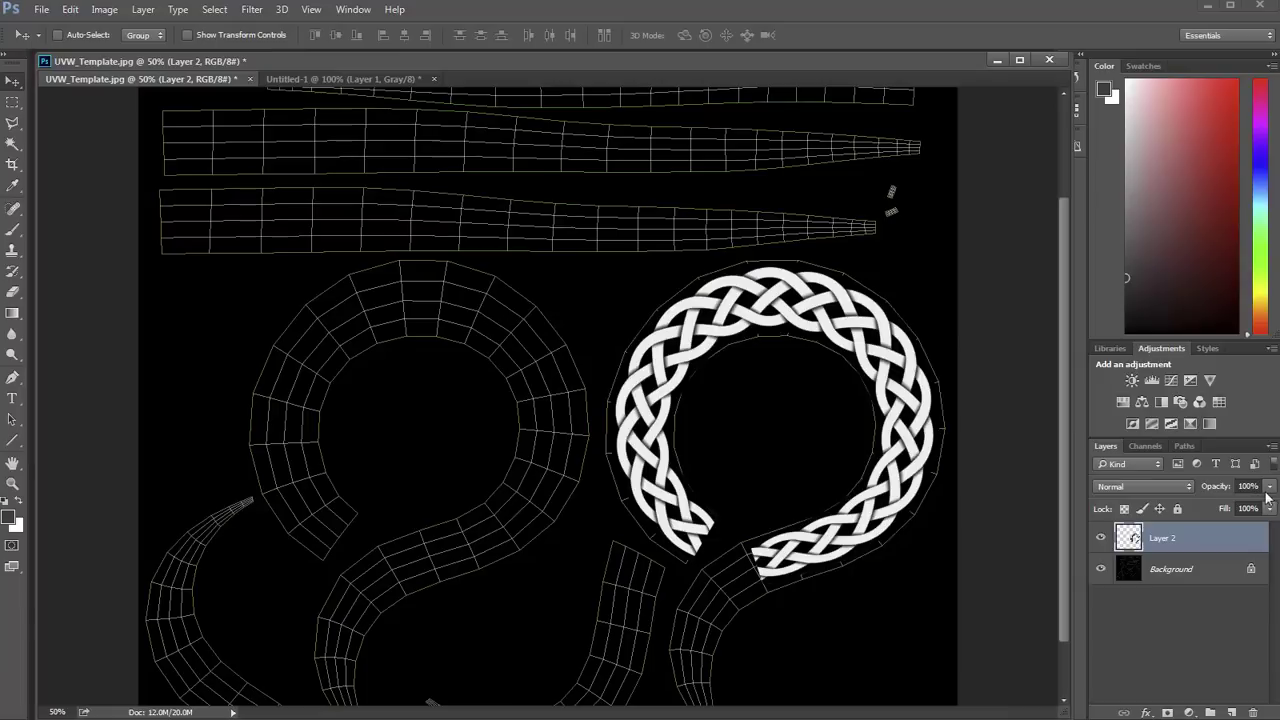
left_click(1268, 489)
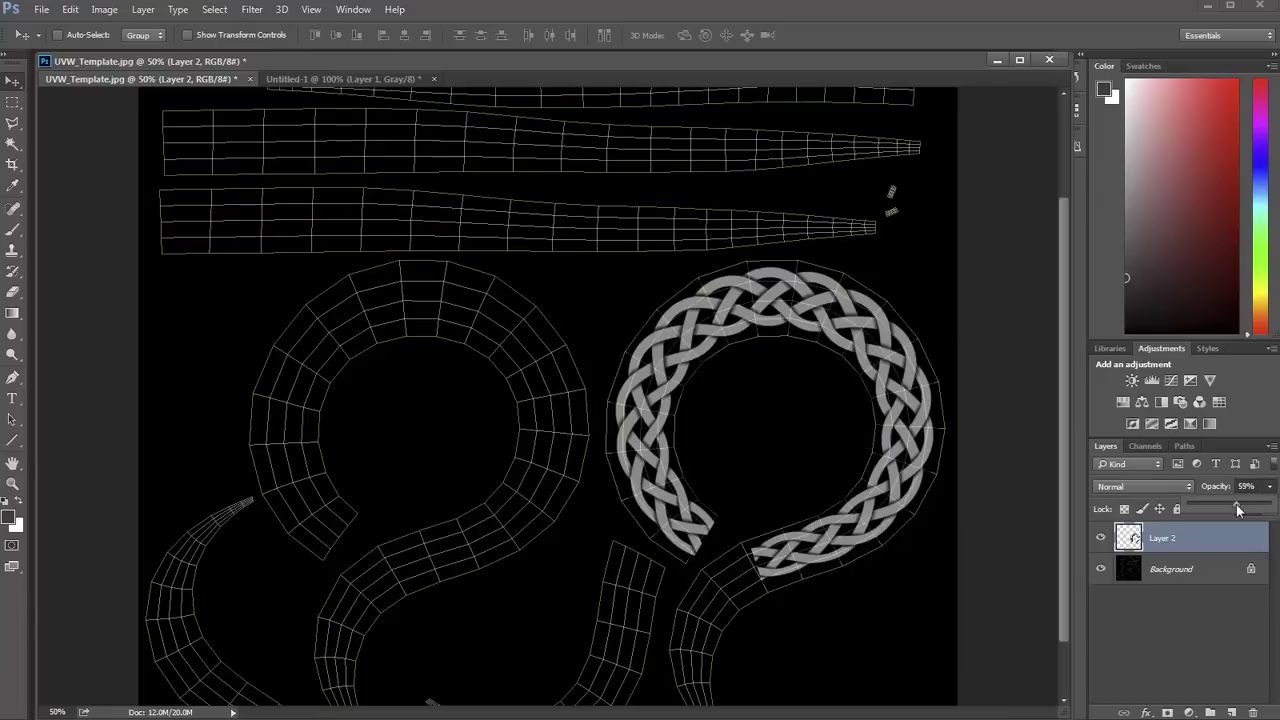
left_click_drag(1236, 504, 1229, 504)
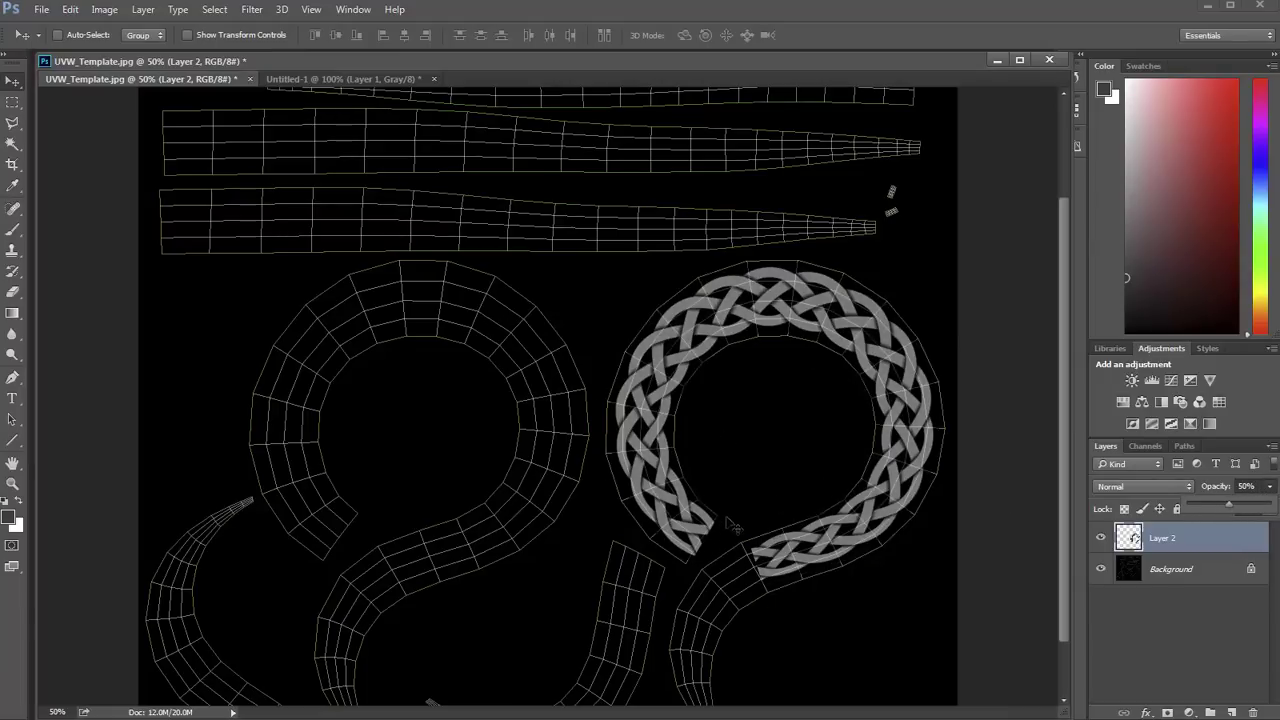
Apply Edit > Transform > Warp to bend the knot's lower part along the right UV loop
left_click(70, 9)
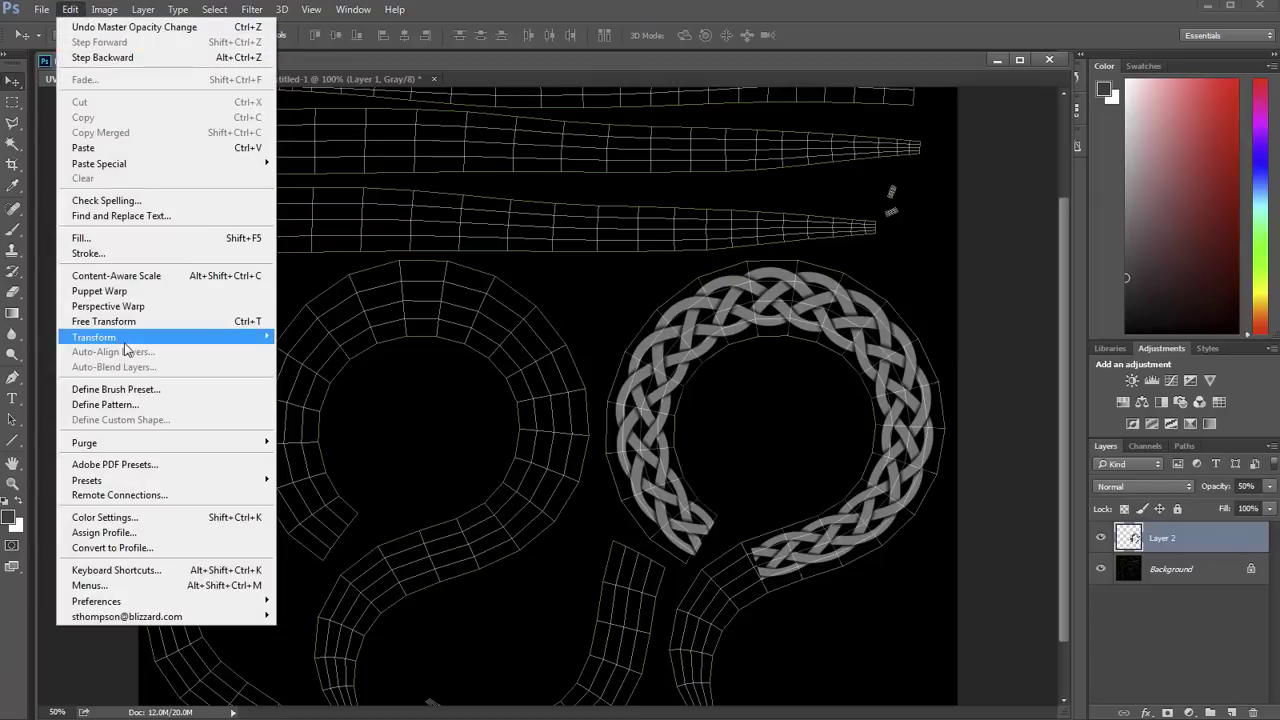
mouse_move(126, 347)
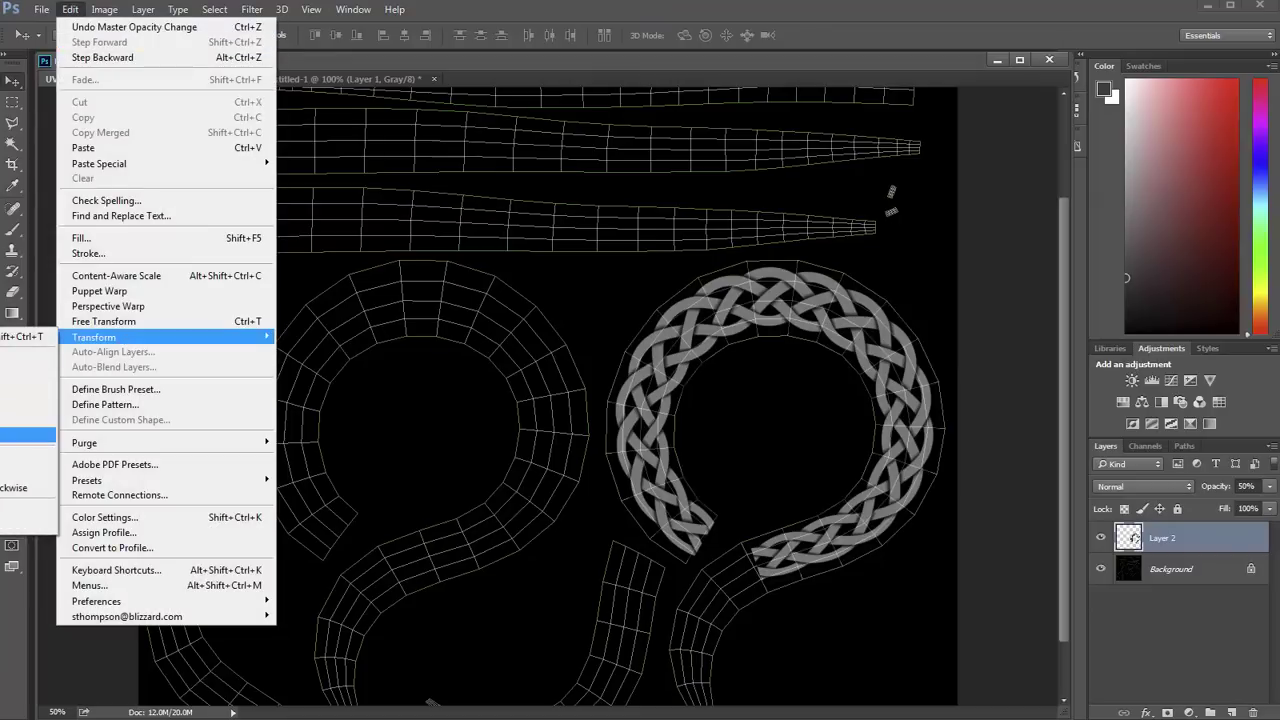
left_click(28, 434)
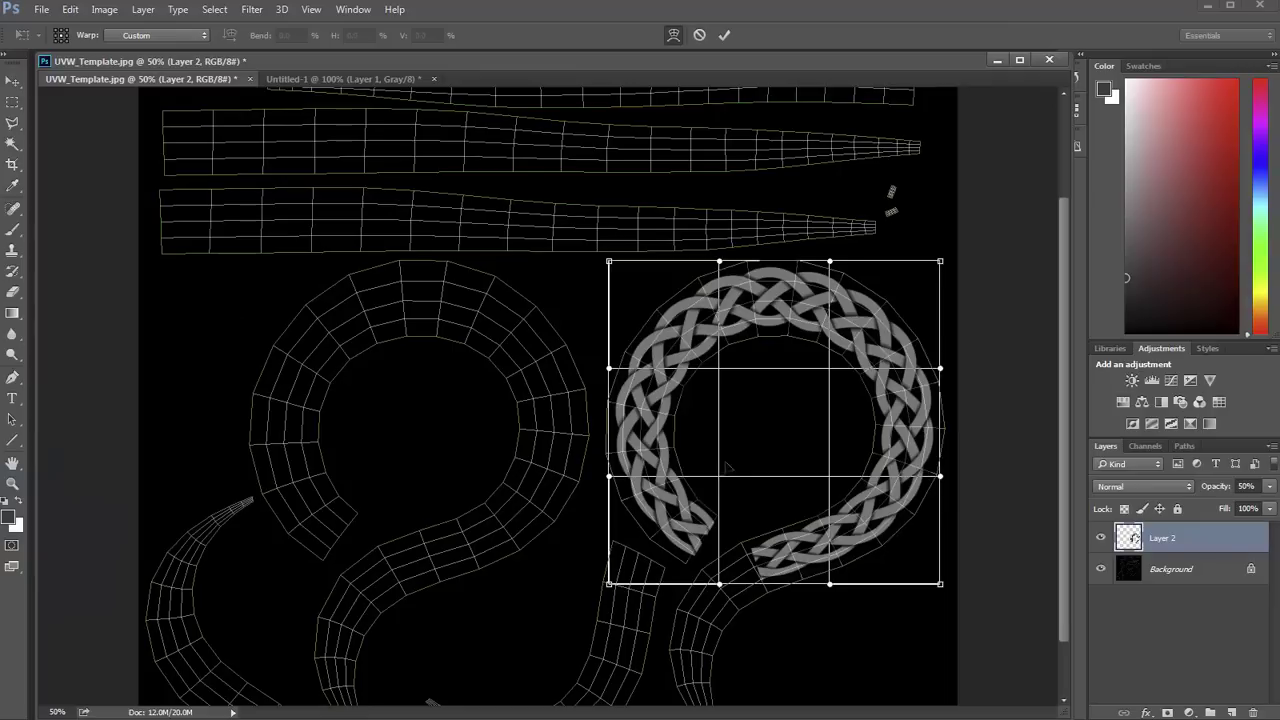
left_click_drag(721, 489, 831, 518)
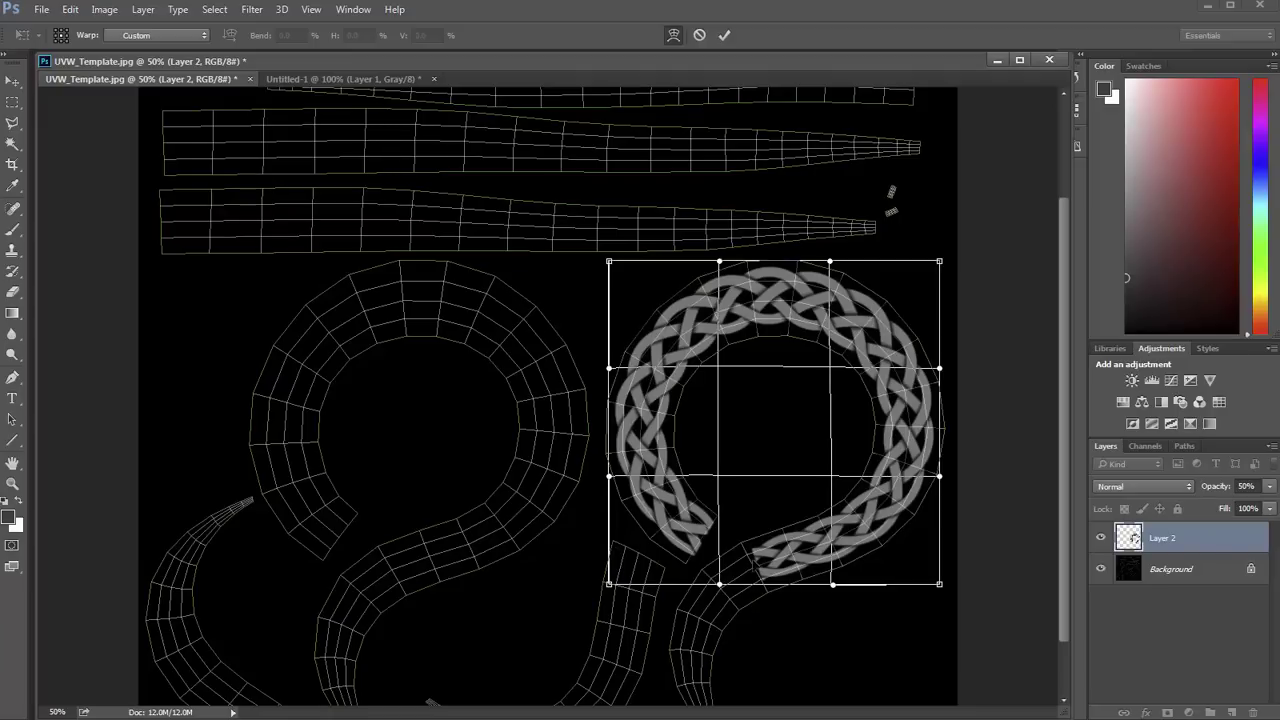
key("Return")
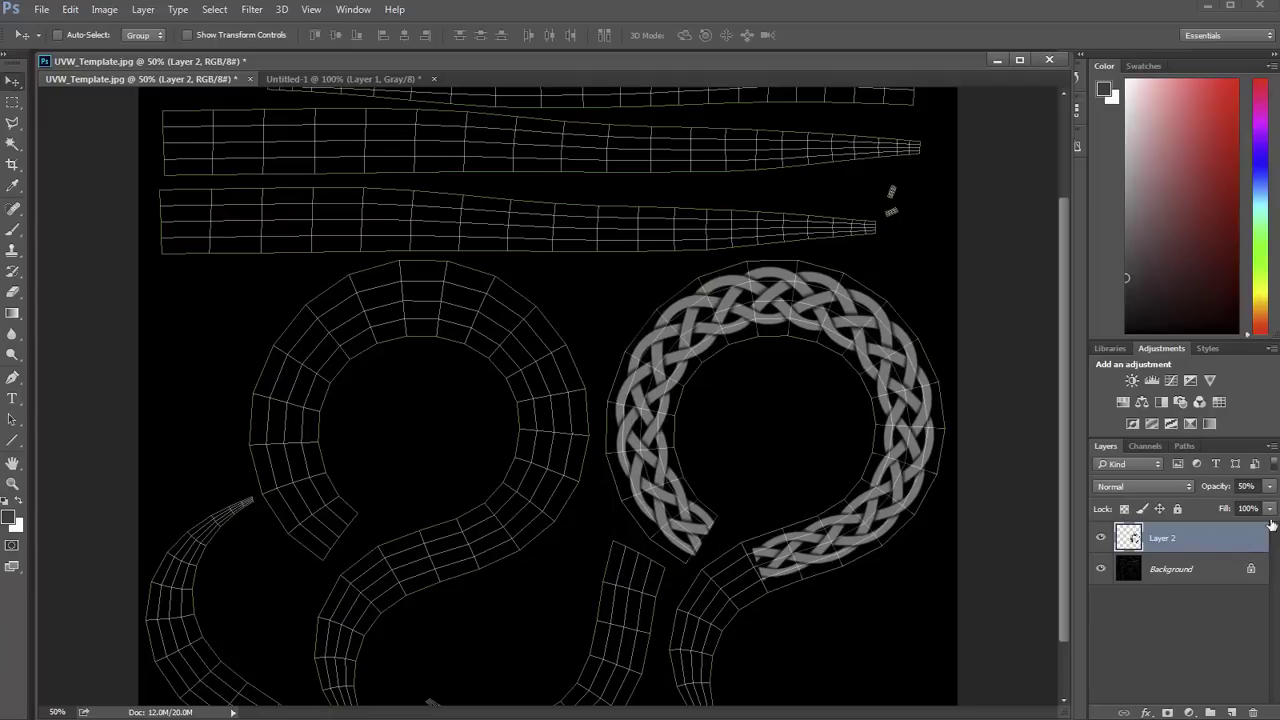
Restore Layer 2 to 100% opacity and fill a new Layer 3 above Background with black
left_click(1269, 486)
left_click_drag(1244, 504, 1268, 504)
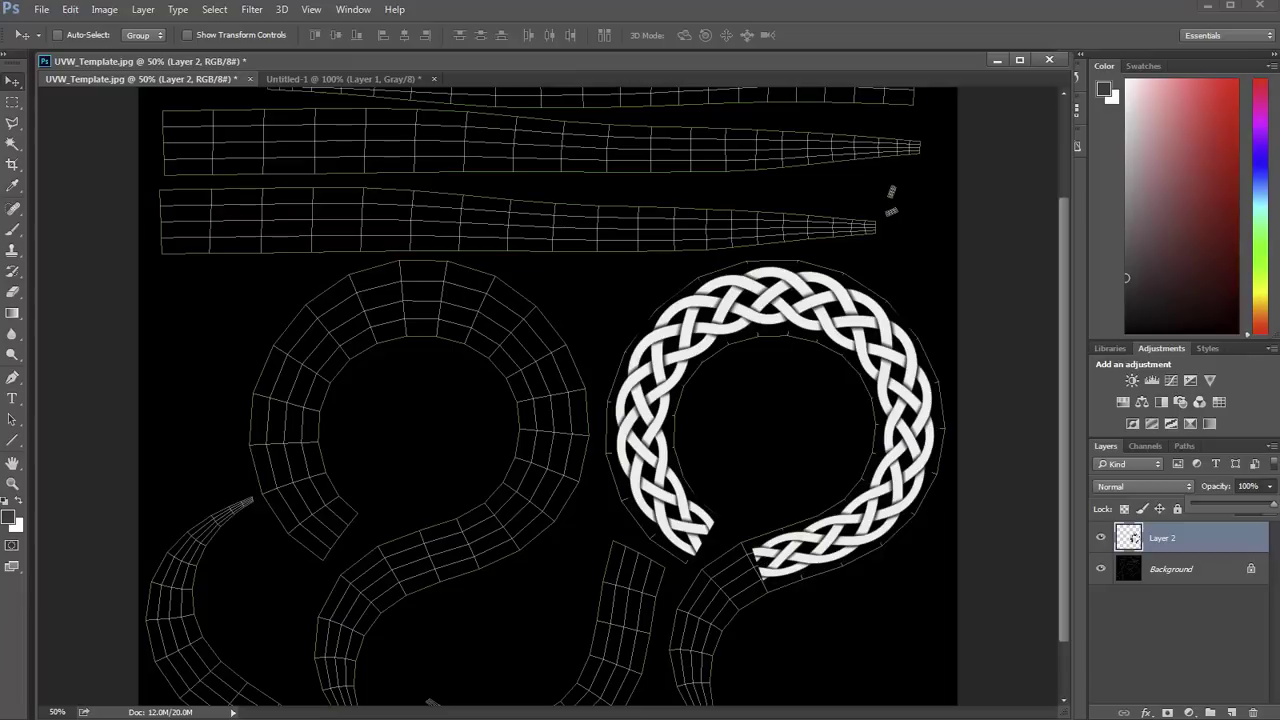
left_click(1152, 580)
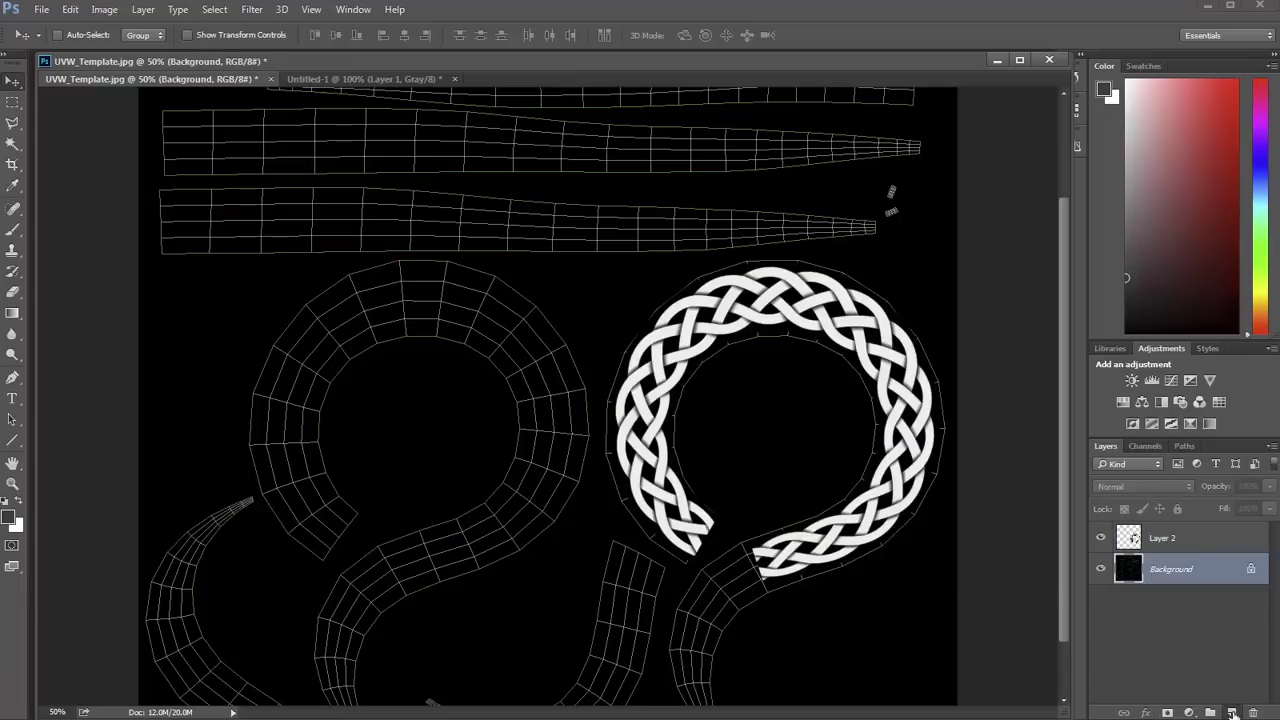
left_click(1233, 712)
left_click(4, 502)
key("g")
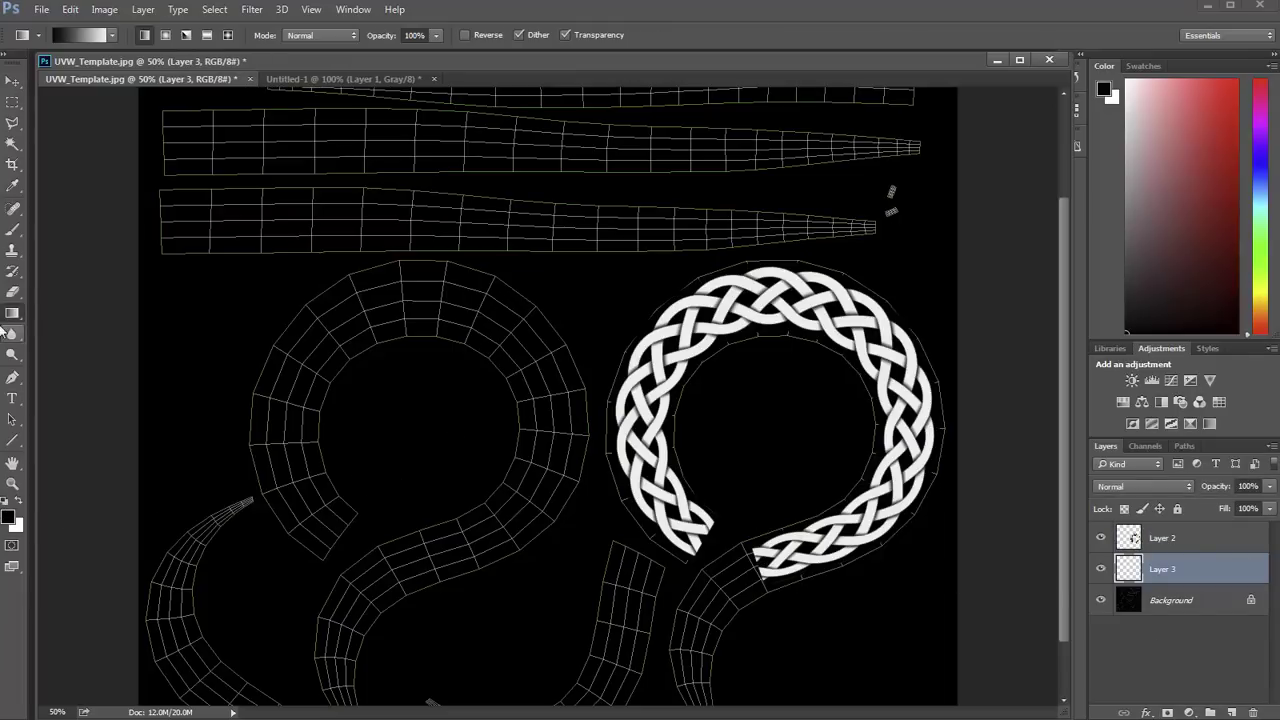
left_click_drag(12, 313, 70, 328)
left_click(455, 395)
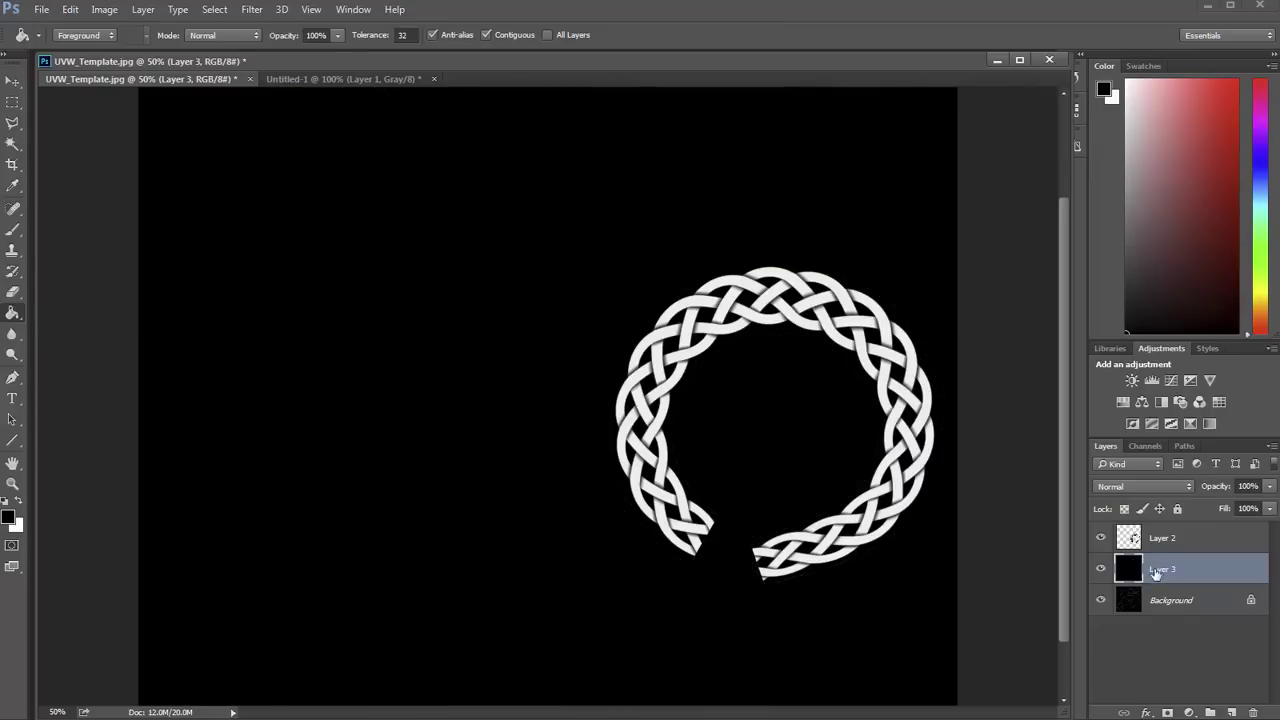
Reselect Layer 2 and zoom in toward the braid's open end
left_click(1160, 538)
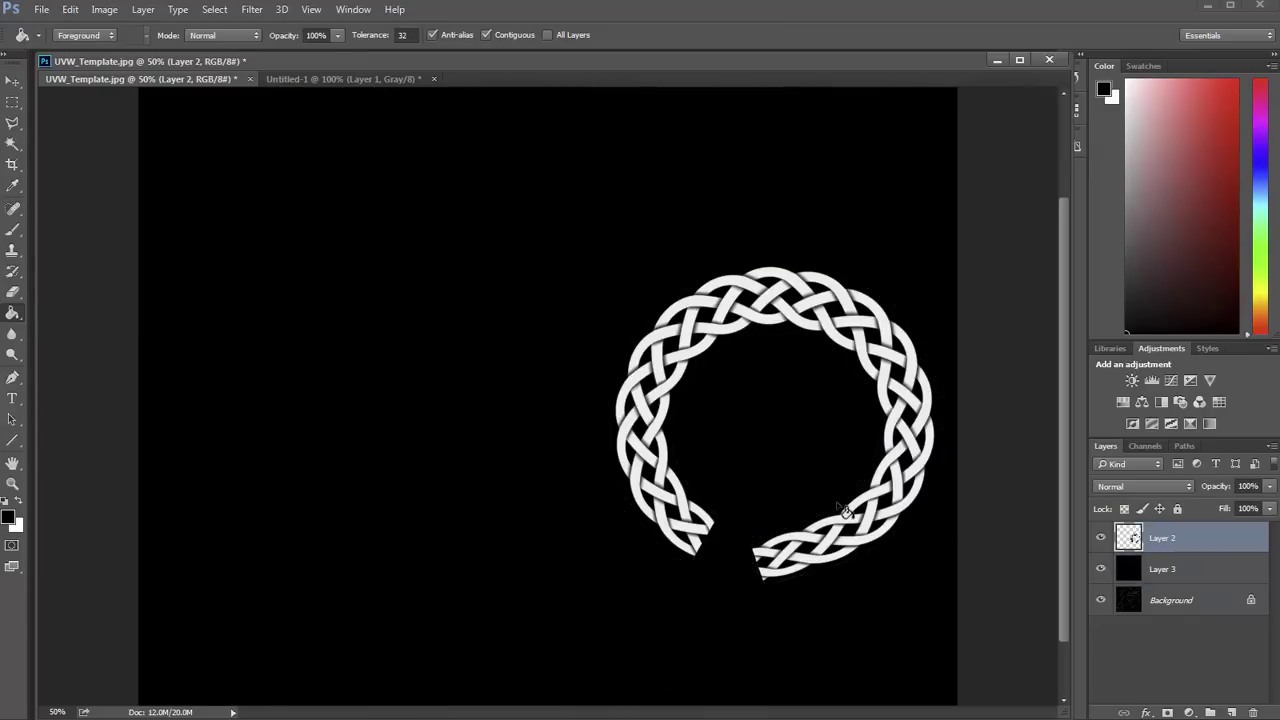
key("z")
left_click(788, 562)
Zoom in on the braid gap and expand a Magic Wand selection of the empty area by 1 px
left_click(788, 562)
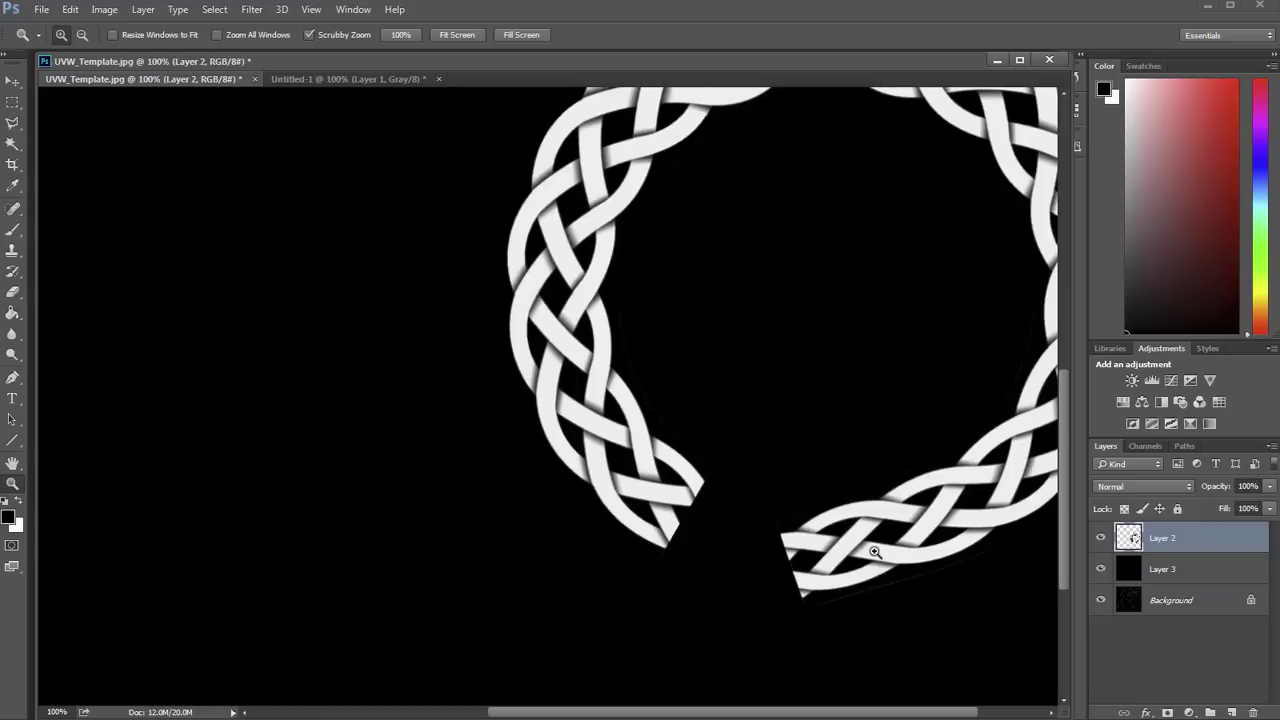
left_click(873, 551)
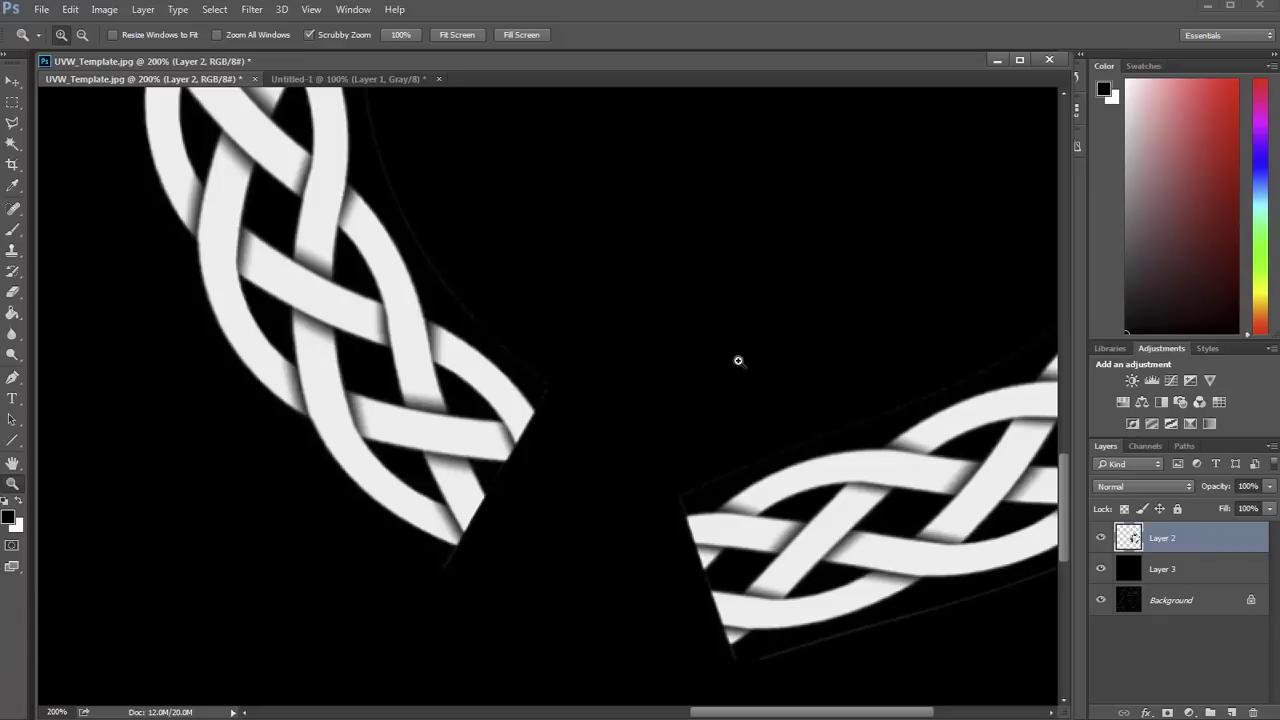
key("w")
left_click(372, 165)
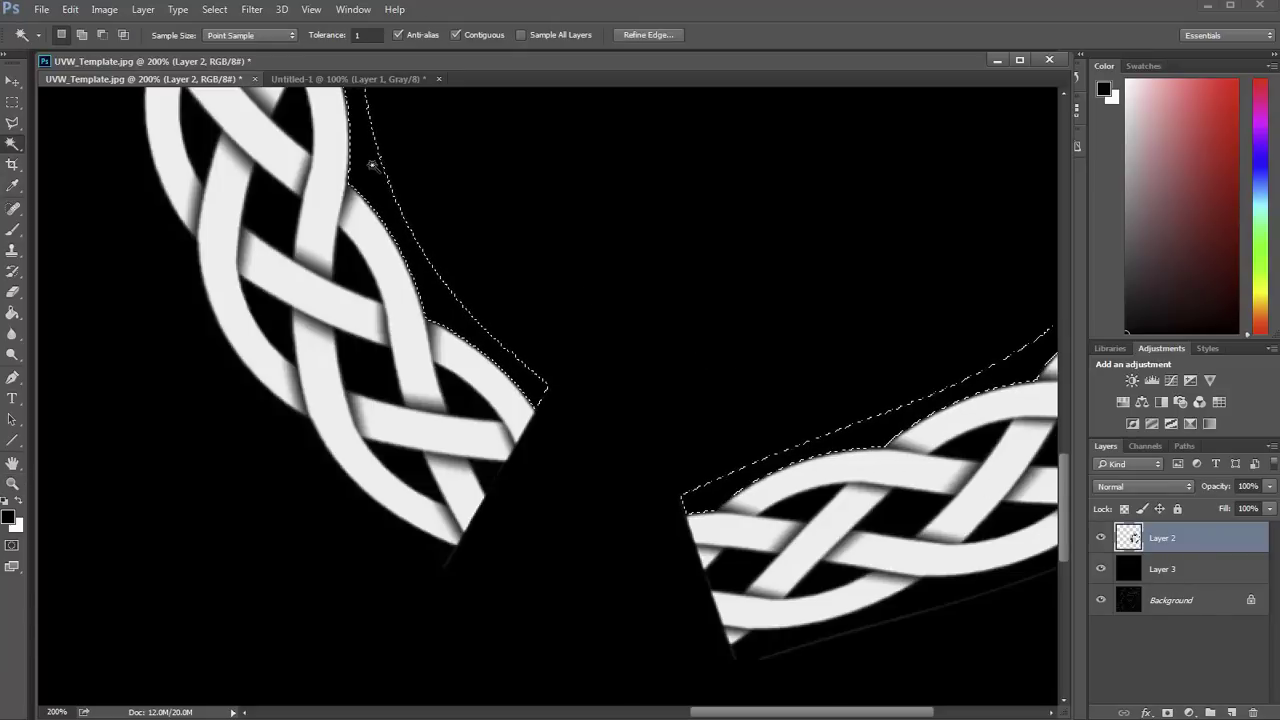
key("ctrl+d")
left_click(505, 263)
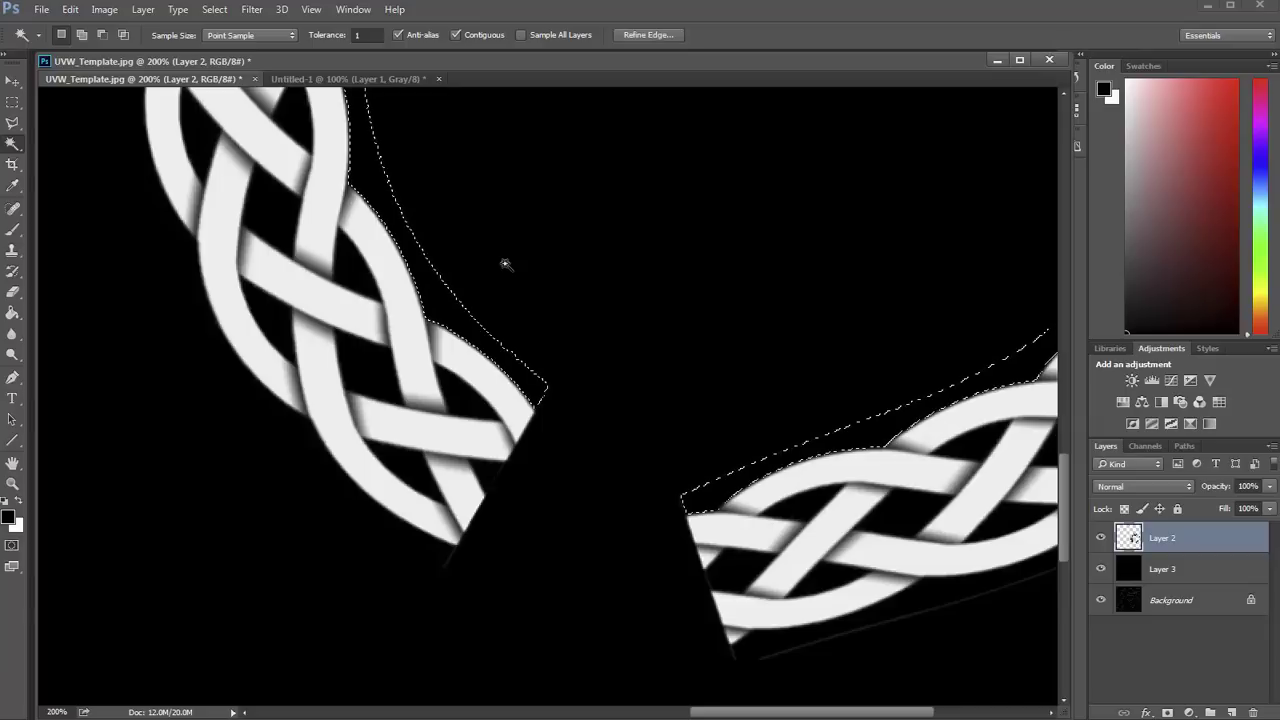
left_click(214, 10)
mouse_move(240, 216)
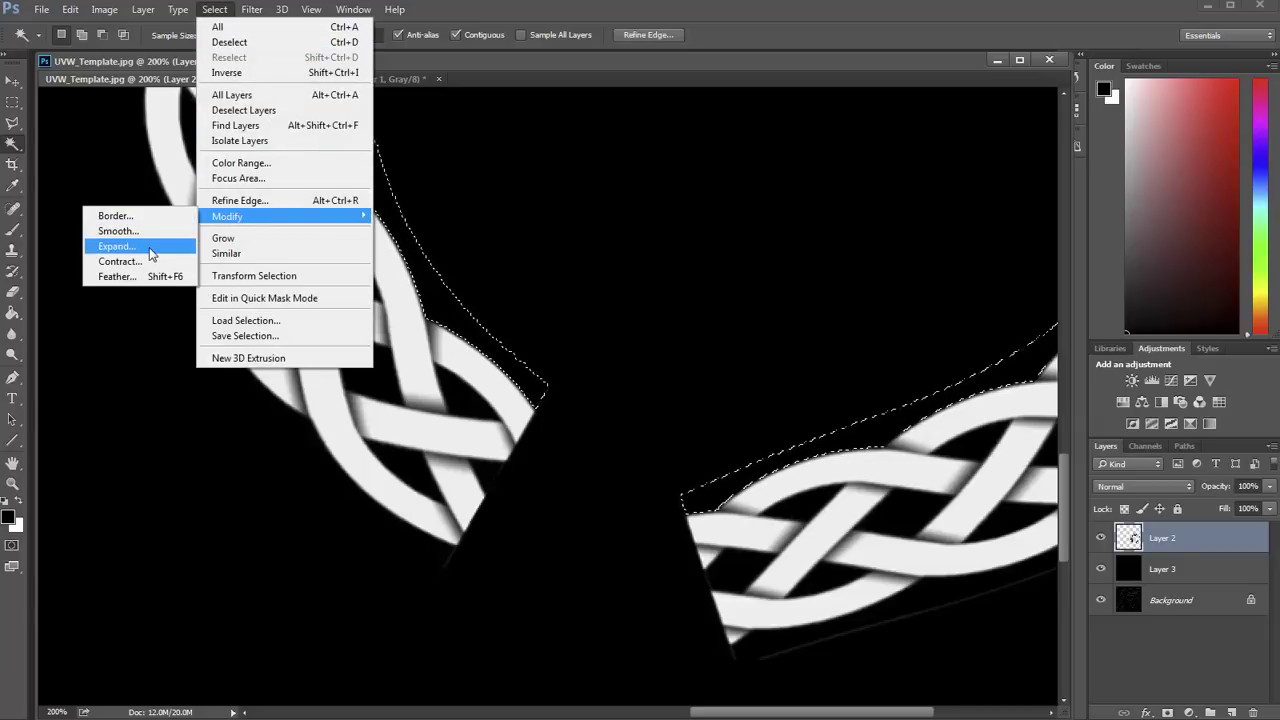
left_click(117, 246)
left_click(617, 156)
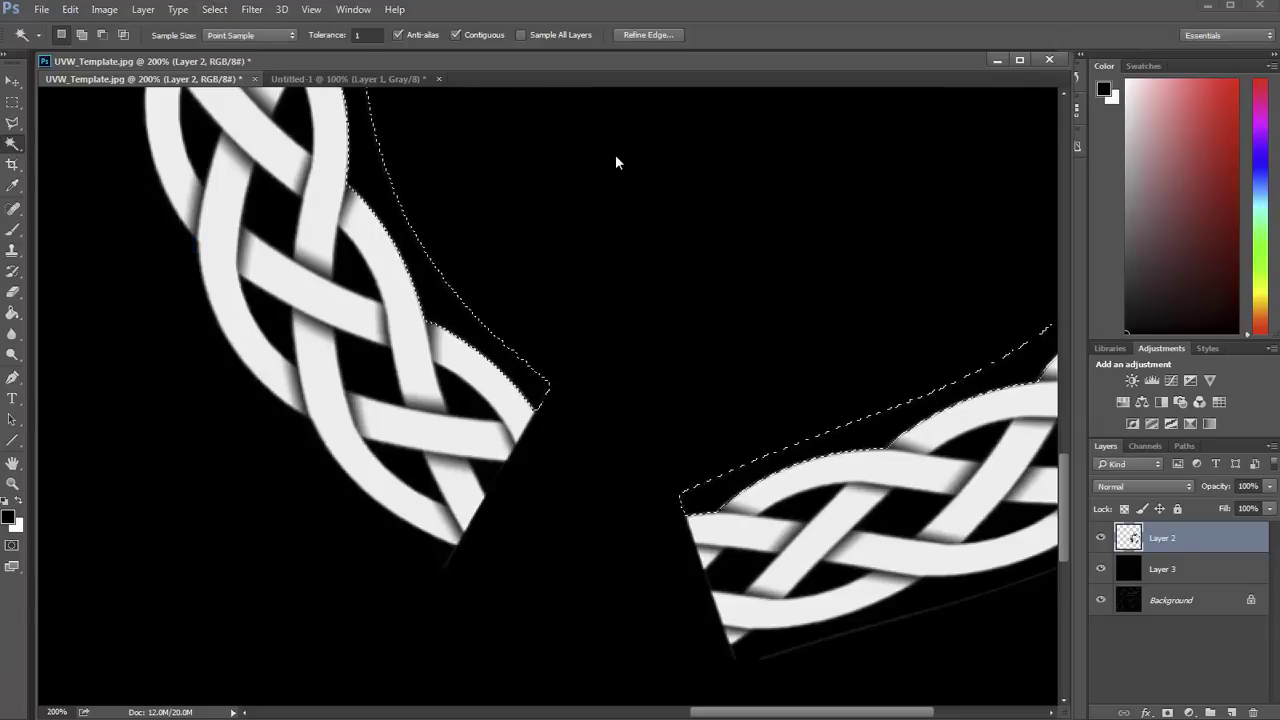
key("ctrl+d")
Select the black band below the other braid end, expand it by 1 pixel, and remove the fringe
key("h")
left_click_drag(787, 308, 506, 294)
key("w")
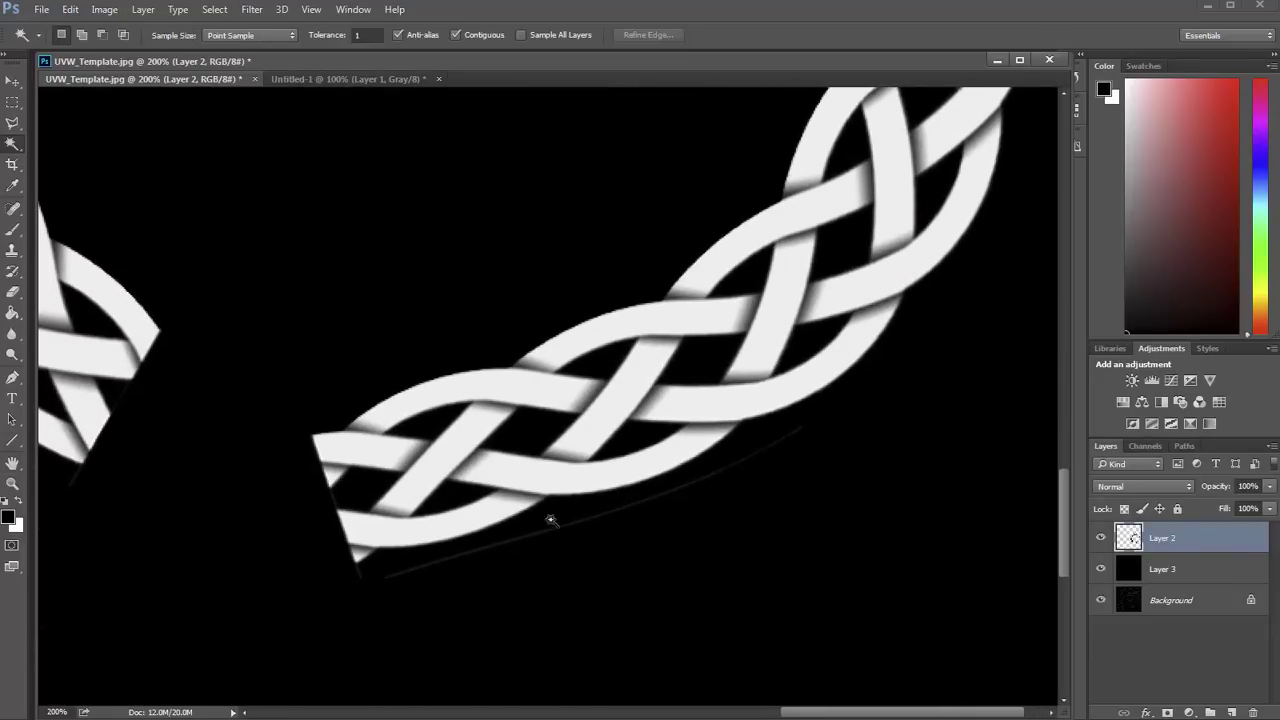
left_click(557, 521)
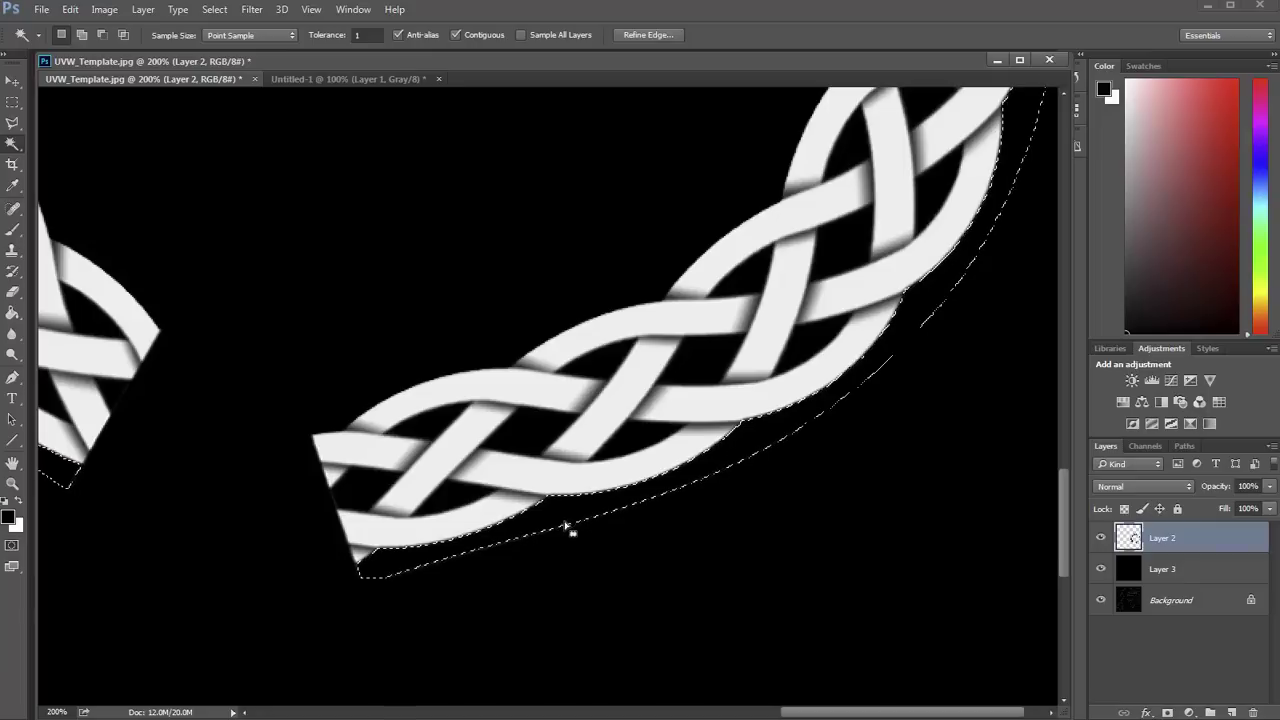
left_click(527, 547)
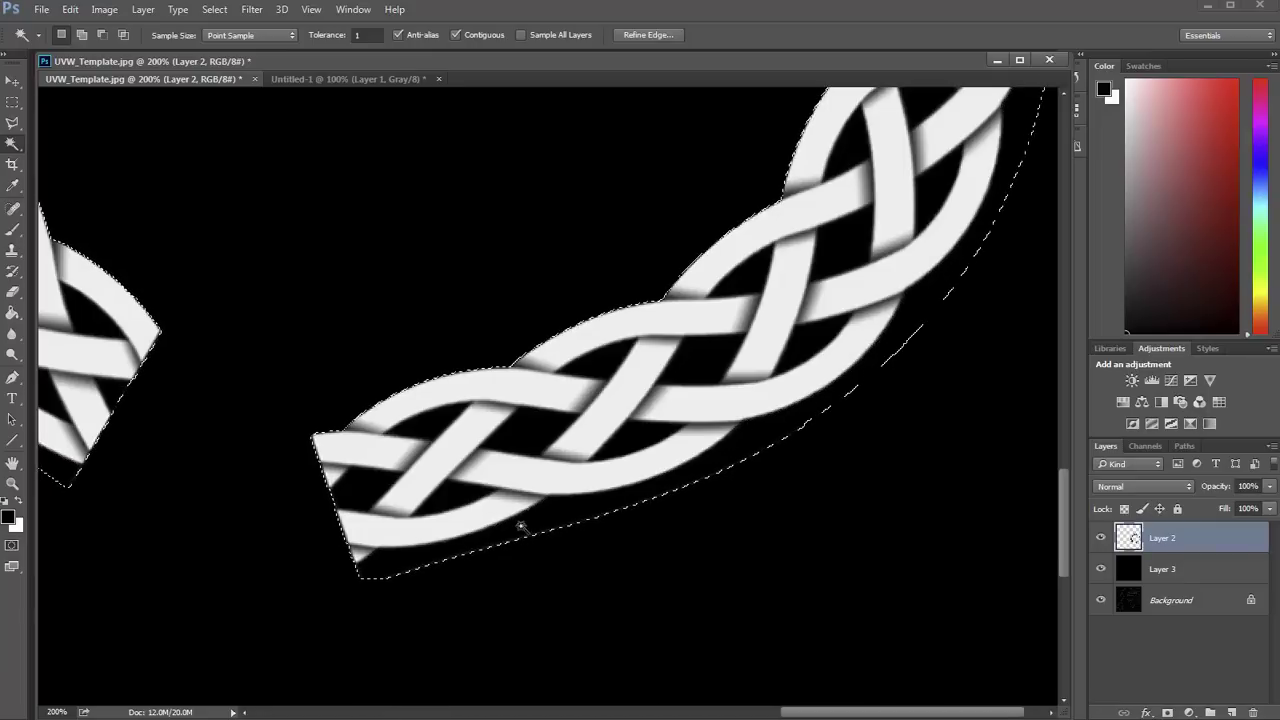
key("ctrl+z")
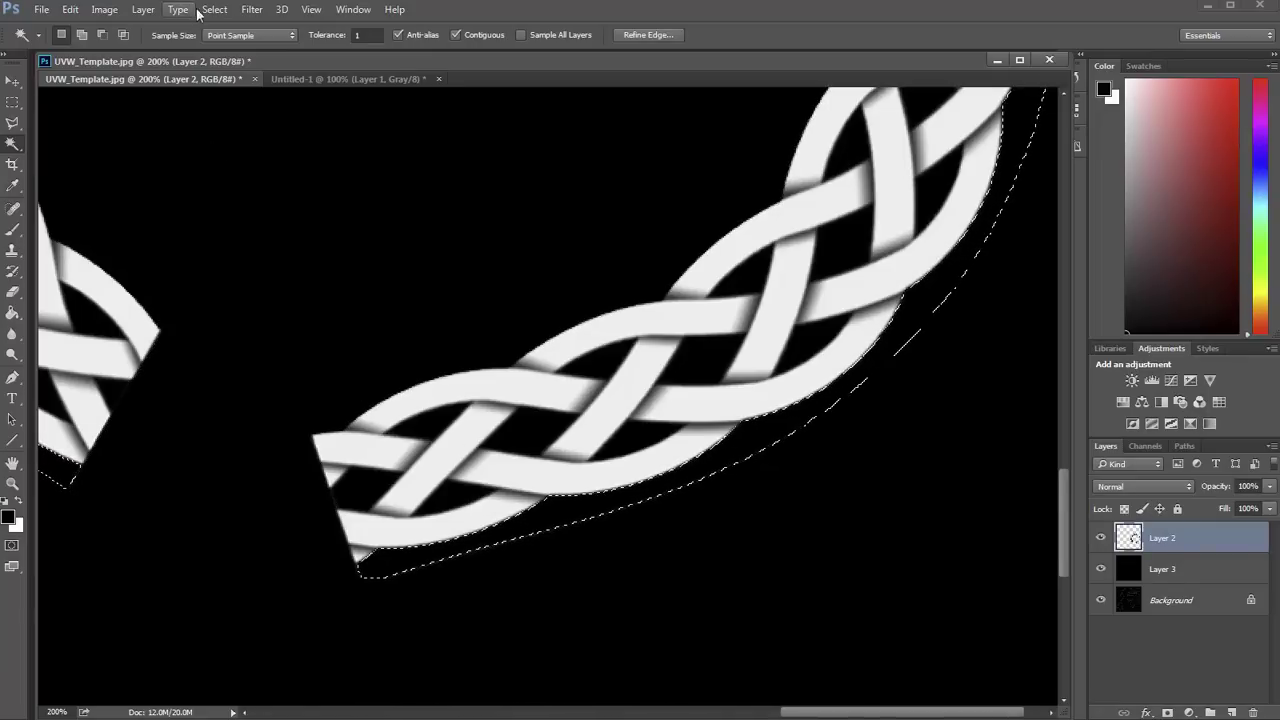
left_click(214, 9)
mouse_move(255, 222)
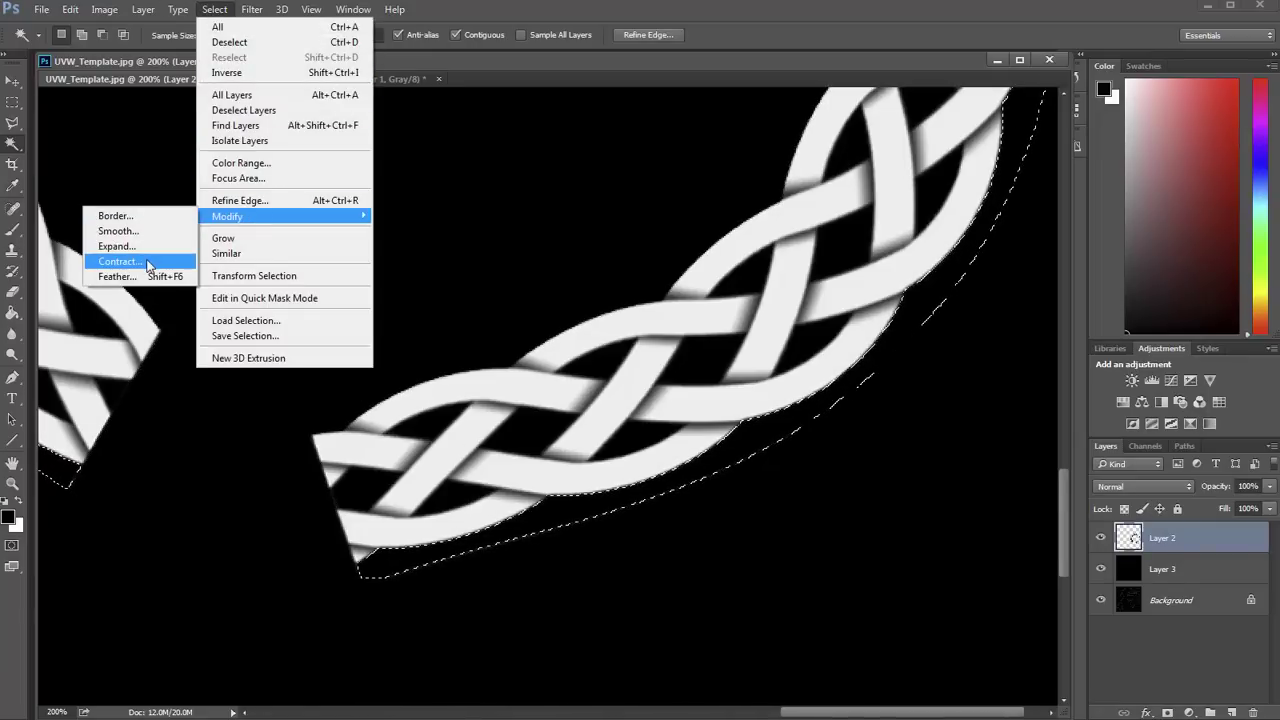
left_click(130, 246)
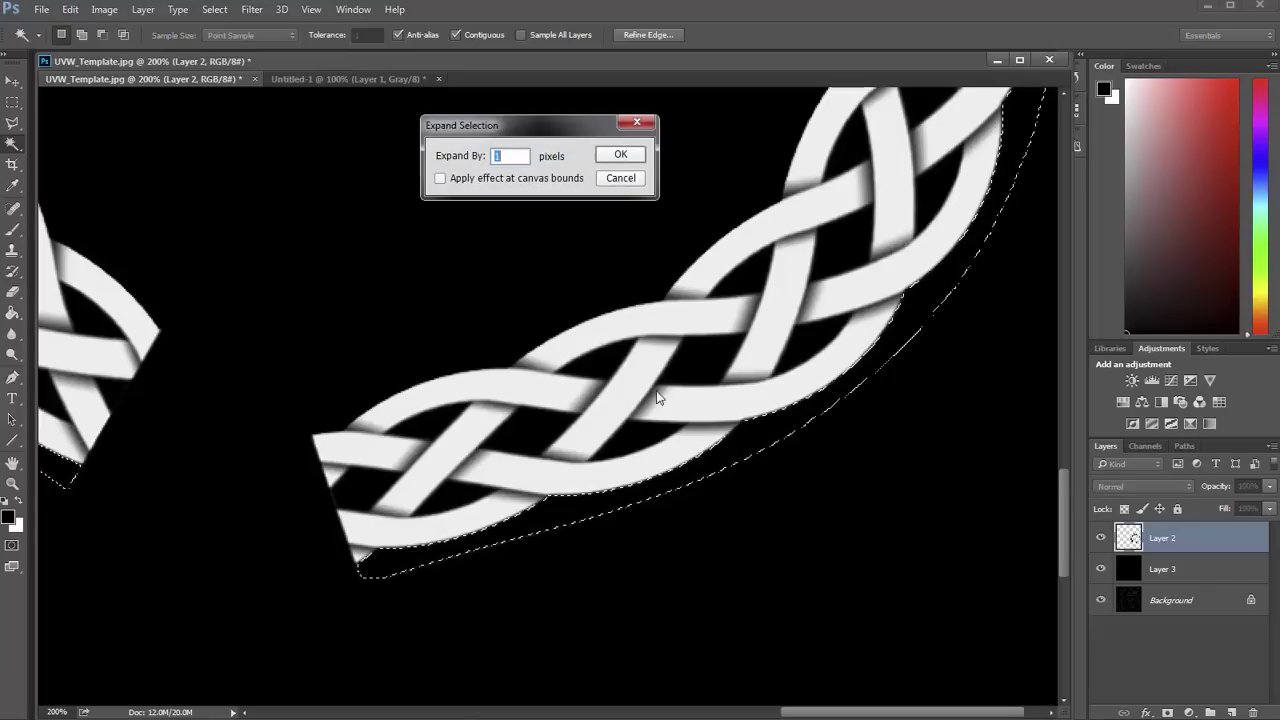
left_click(620, 155)
key("ctrl+d")
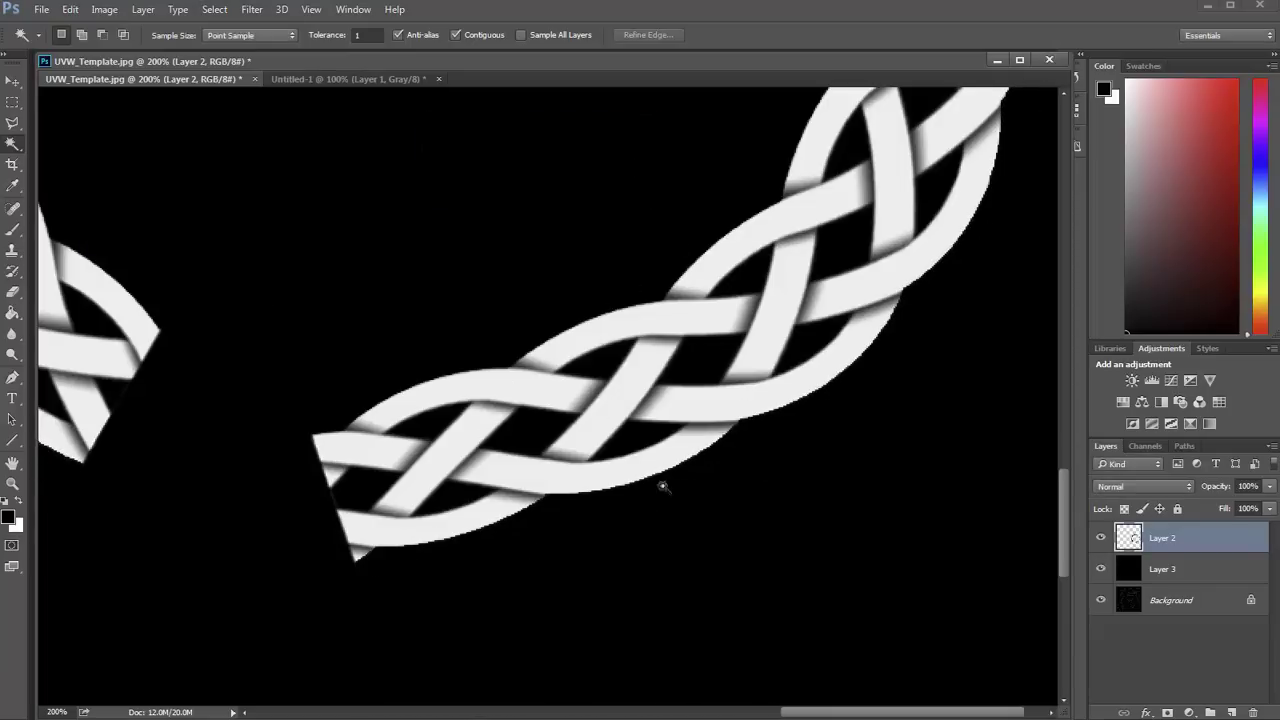
Outline the dark stroke beneath the braid's bottom edge with the Polygonal Lasso and delete it
left_click(805, 450)
key("ctrl+d")
key("l")
left_click(862, 406)
left_click(775, 421)
left_click(670, 478)
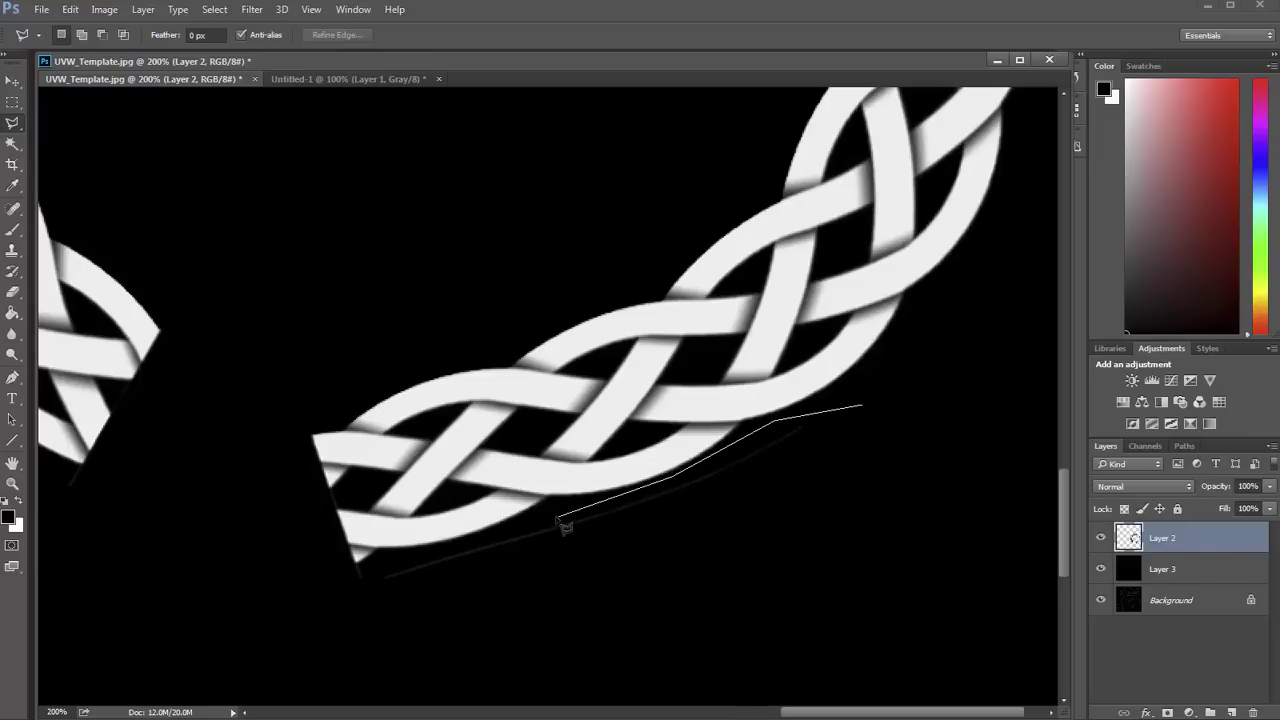
left_click(380, 566)
left_click(347, 567)
left_click(422, 640)
left_click(678, 620)
left_click(912, 452)
left_click(862, 407)
key("Delete")
key("ctrl+d")
Pan to the other braid end and delete the dark stroke below its tip
key("h")
left_click_drag(349, 434, 696, 496)
key("l")
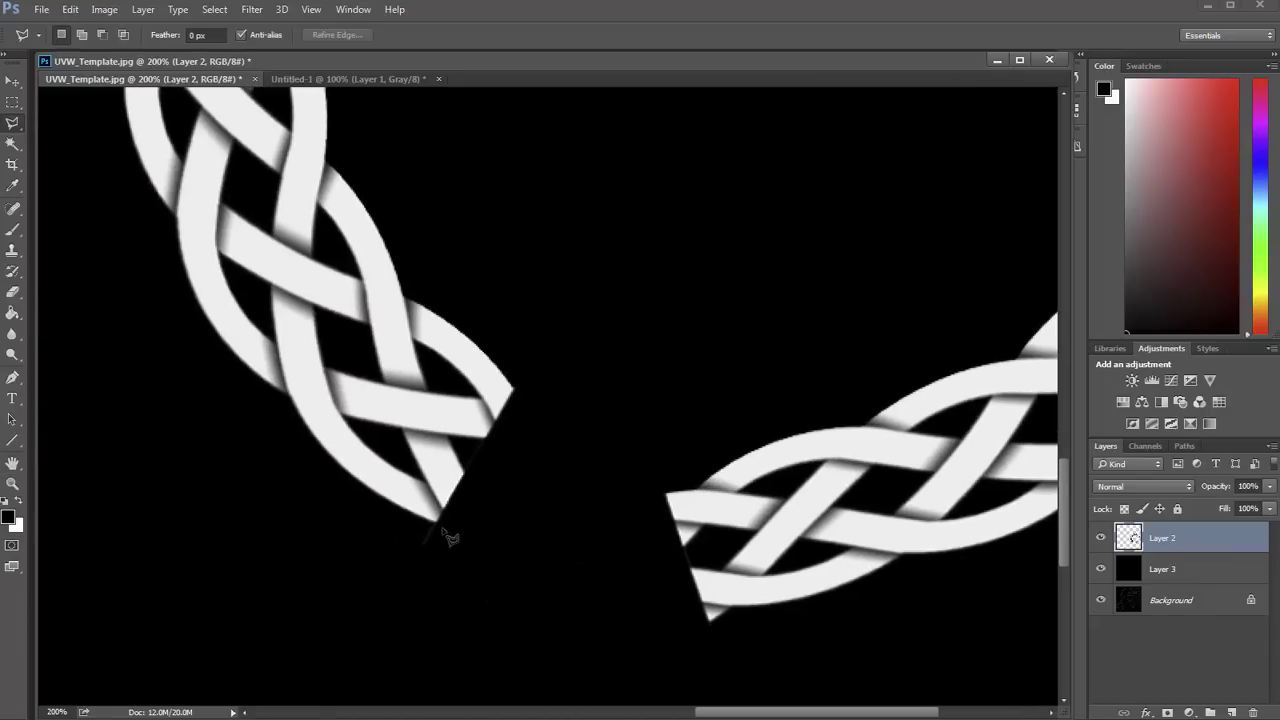
left_click(438, 524)
left_click(418, 524)
left_click(410, 566)
left_click(480, 573)
double_click(453, 539)
key("Delete")
key("ctrl+d")
Zoom out to review the whole braid ring, then zoom in on the gap between its ends
key("h")
key("a")
left_click_drag(639, 319, 618, 461)
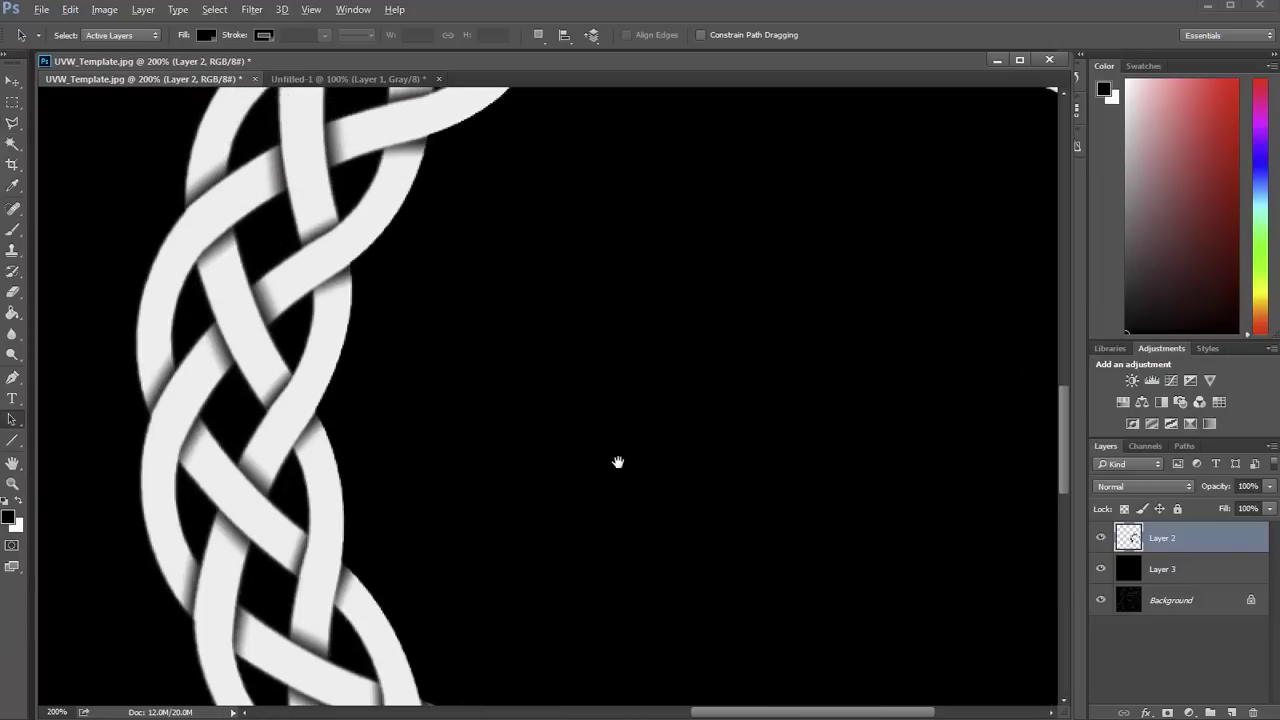
key("z")
left_click(600, 421, "alt")
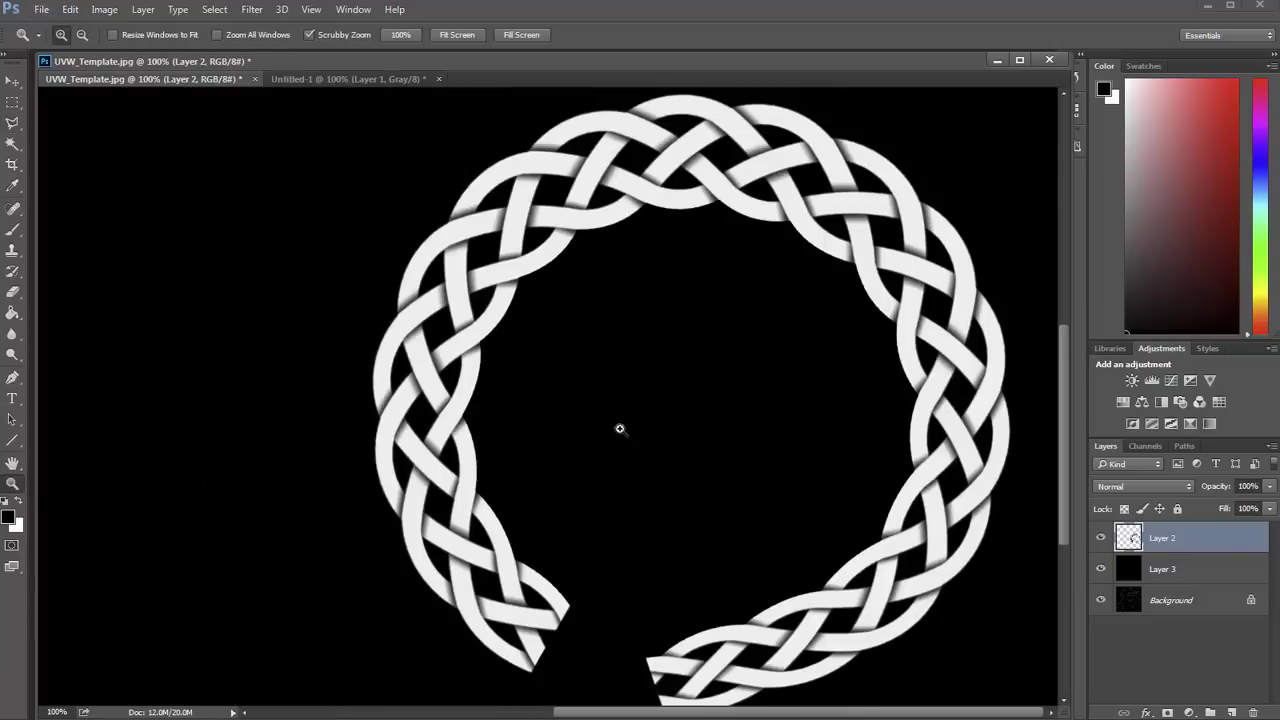
key("h")
left_click_drag(703, 374, 669, 313)
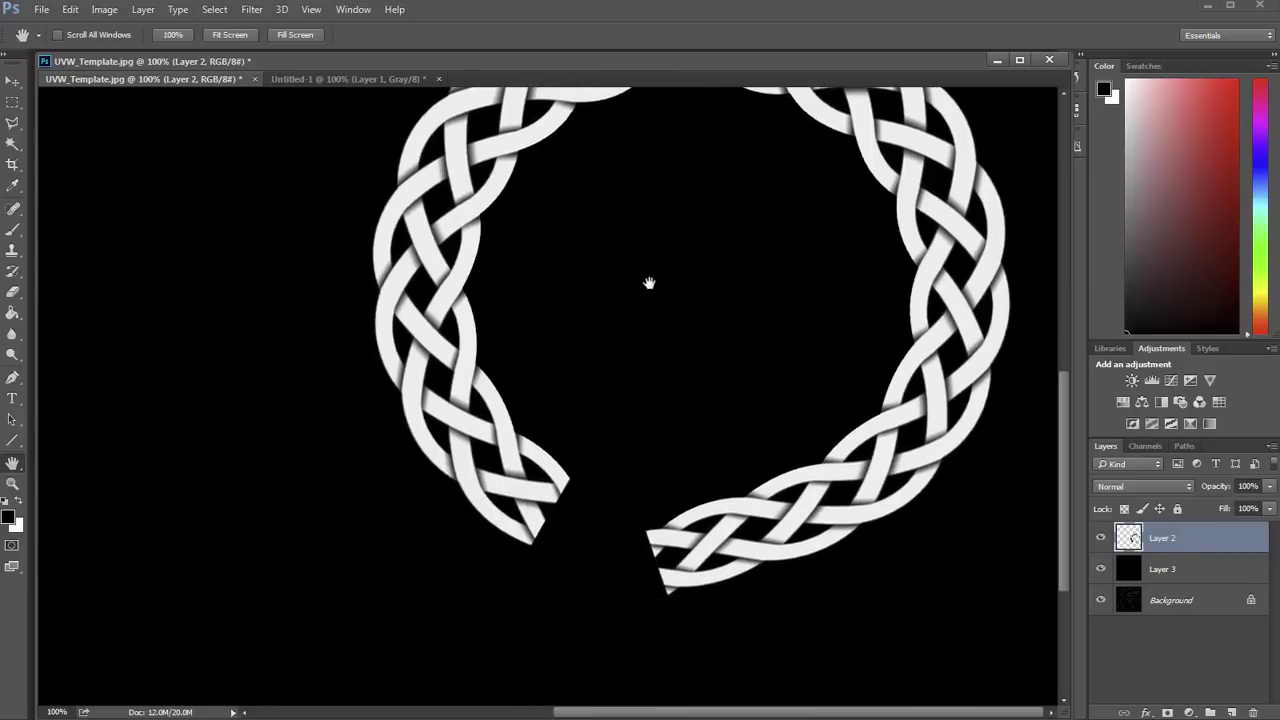
left_click_drag(734, 477, 714, 383)
key("z")
left_click(663, 500)
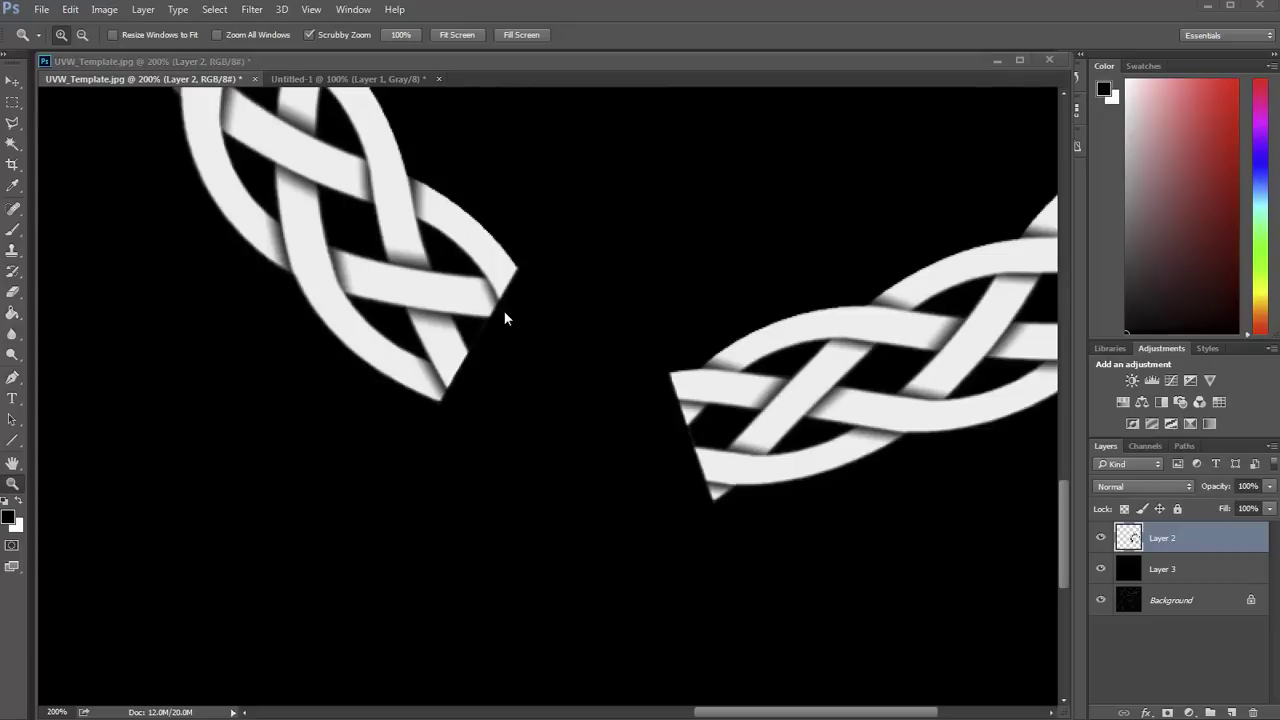
left_click_drag(523, 317, 517, 380)
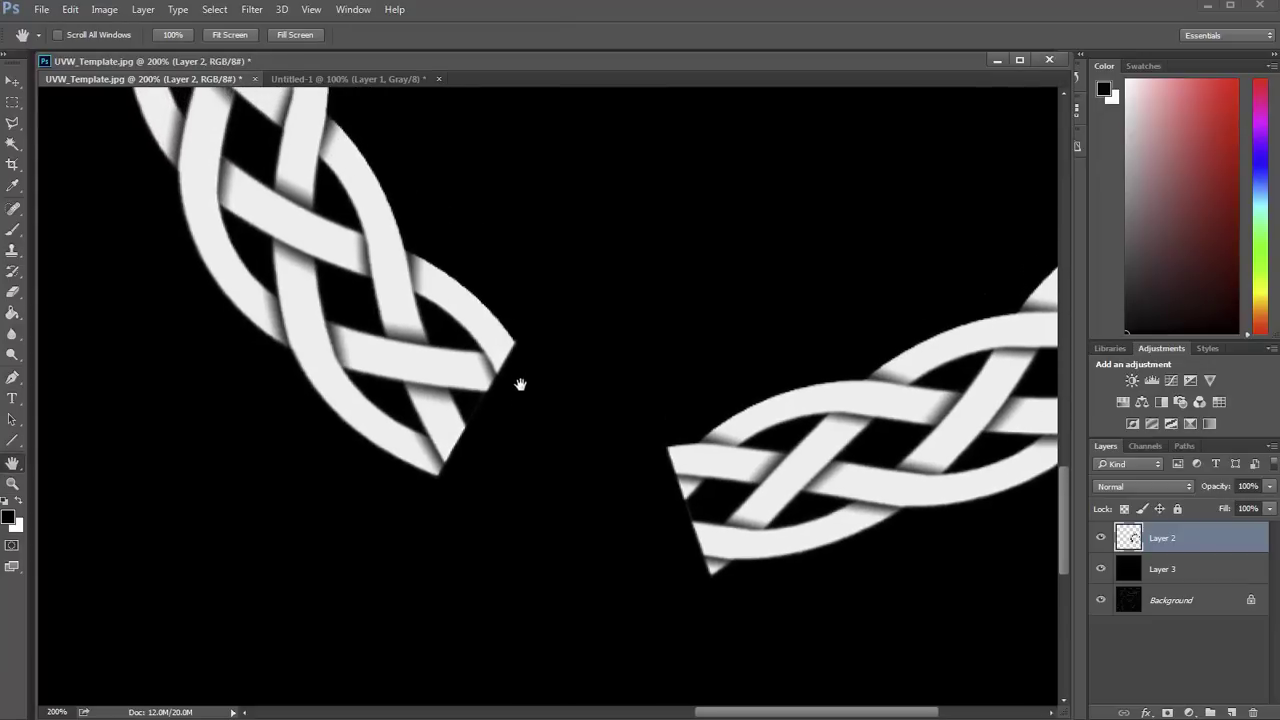
Switch to the freehand Lasso and trim the left braid tip into a point, strand by strand
key("l")
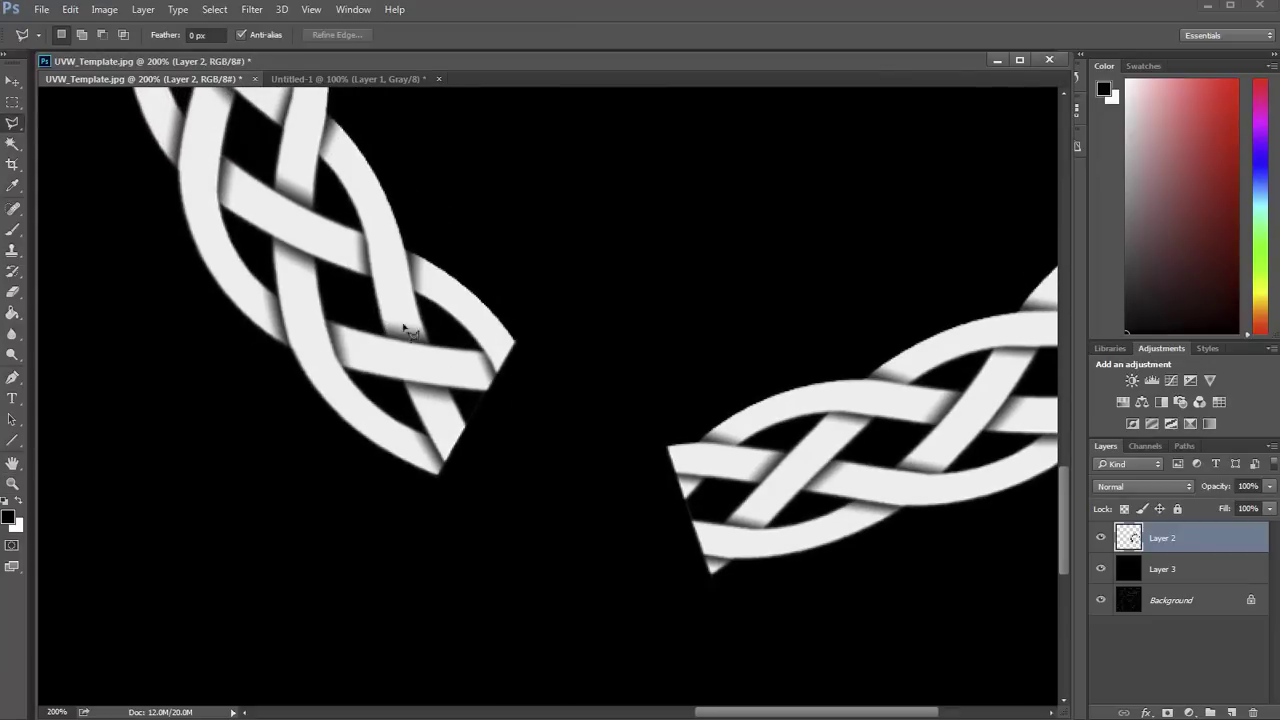
right_click(15, 128)
left_click(52, 122)
mouse_move(414, 388)
left_mouse_down()
mouse_move(468, 396)
mouse_move(539, 456)
mouse_move(409, 556)
mouse_move(329, 467)
mouse_move(410, 396)
left_mouse_up()
key("Delete")
key("ctrl+d")
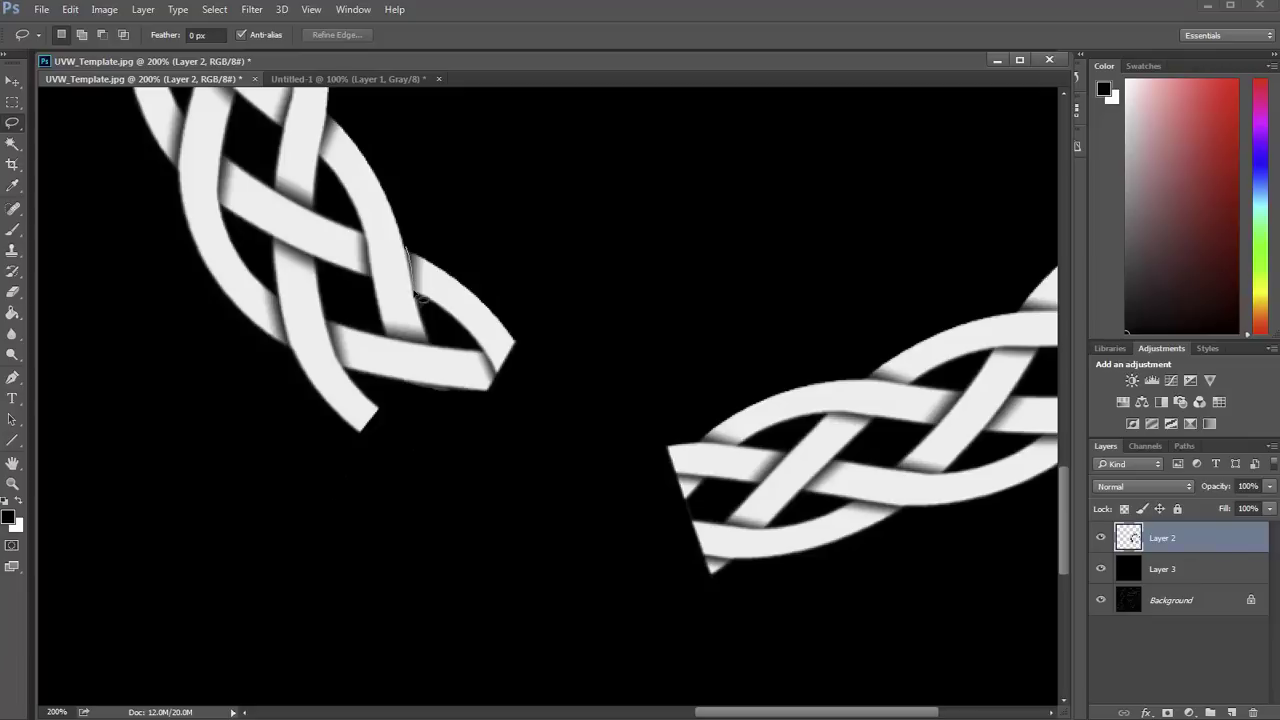
mouse_move(447, 342)
left_mouse_down()
mouse_move(524, 284)
mouse_move(449, 244)
mouse_move(432, 350)
mouse_move(478, 414)
mouse_move(440, 328)
left_mouse_up()
key("Delete")
key("ctrl+d")
key("Delete")
key("ctrl+d")
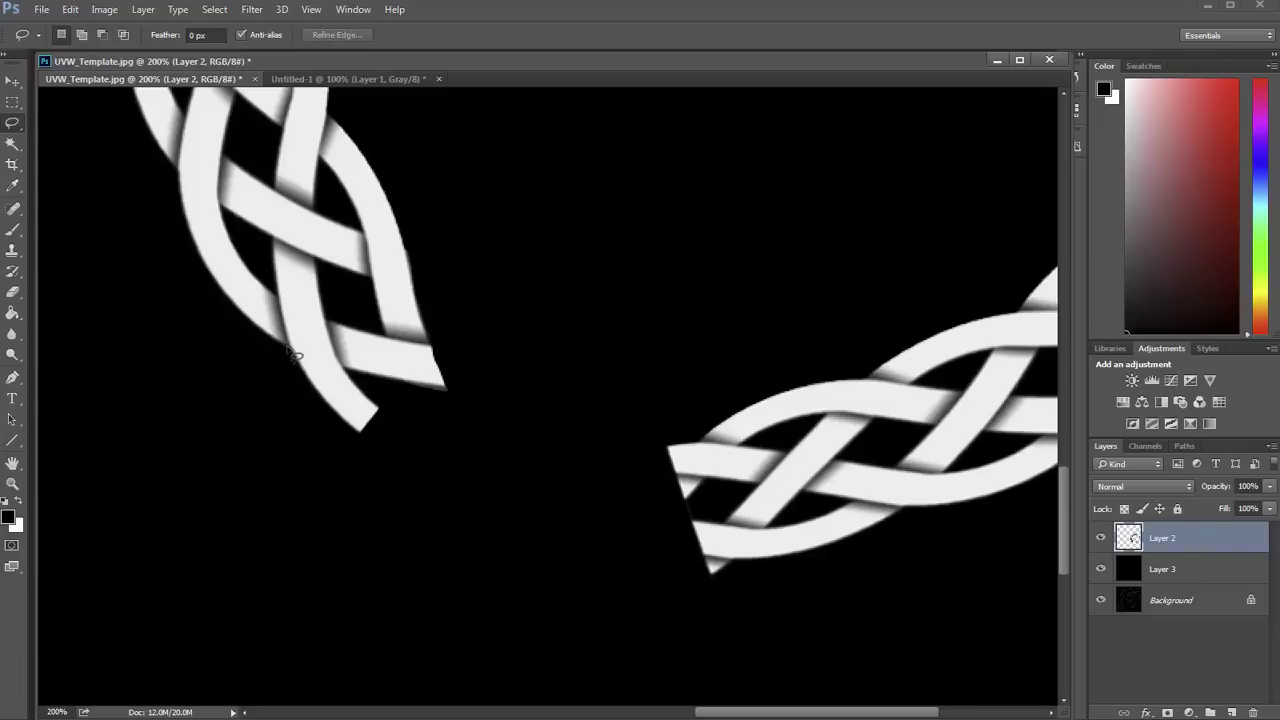
mouse_move(290, 352)
left_mouse_down()
mouse_move(354, 375)
mouse_move(404, 413)
mouse_move(286, 454)
mouse_move(262, 418)
left_mouse_up()
key("Delete")
key("ctrl+d")
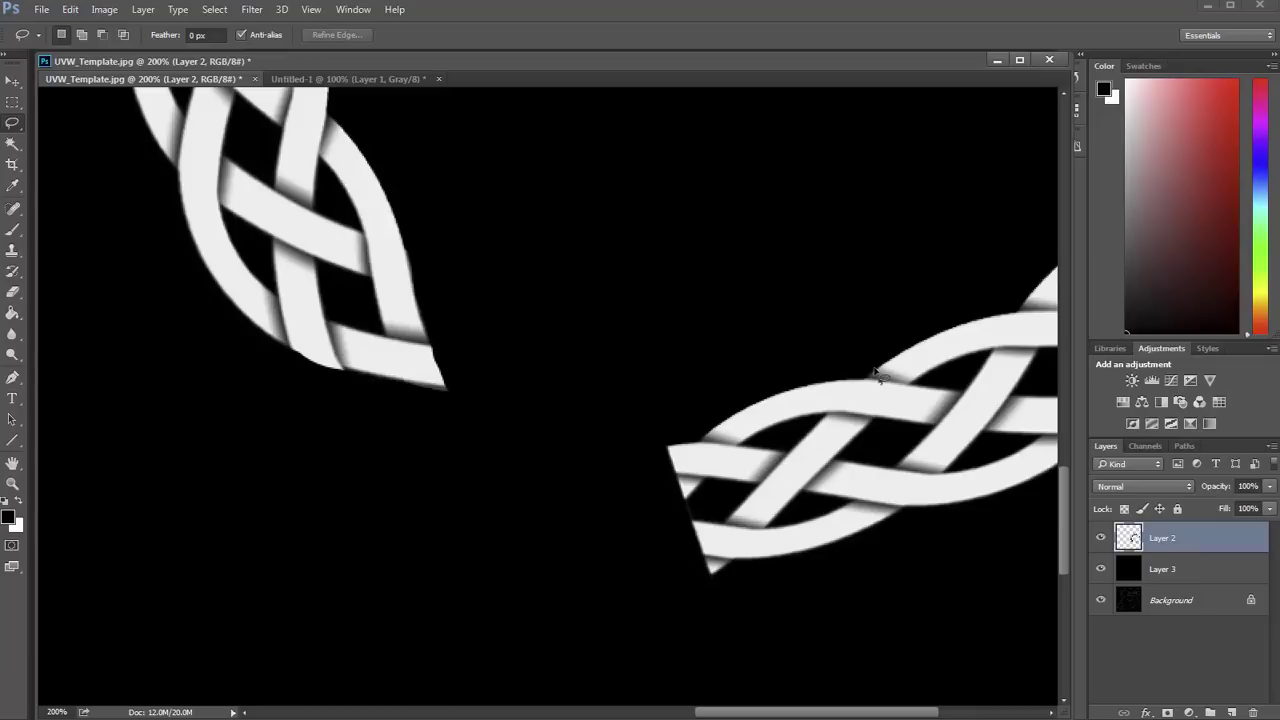
Trim the right braid end into a point, including the sliver along its lower edge
mouse_move(866, 376)
left_mouse_down()
mouse_move(724, 514)
mouse_move(569, 512)
mouse_move(778, 339)
mouse_move(845, 368)
left_mouse_up()
key("Delete")
key("ctrl+d")
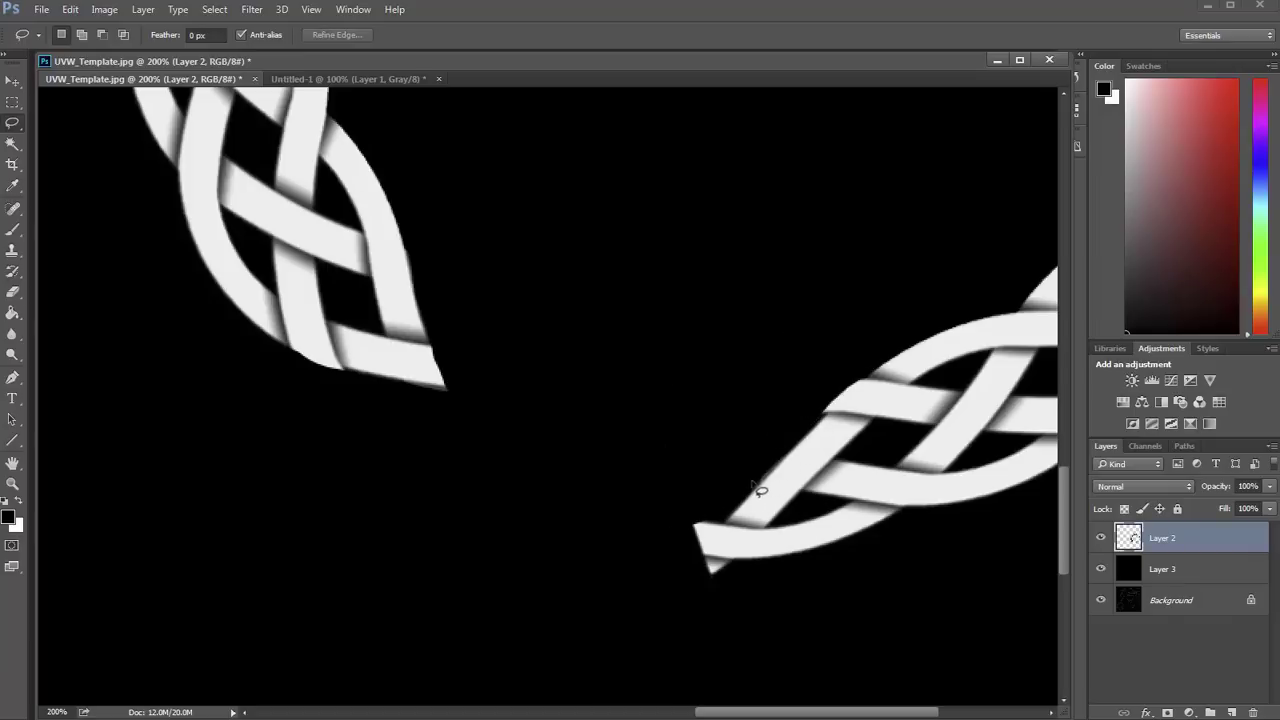
mouse_move(752, 486)
left_mouse_down()
mouse_move(860, 512)
mouse_move(831, 595)
mouse_move(652, 545)
left_mouse_up()
key("Delete")
key("ctrl+d")
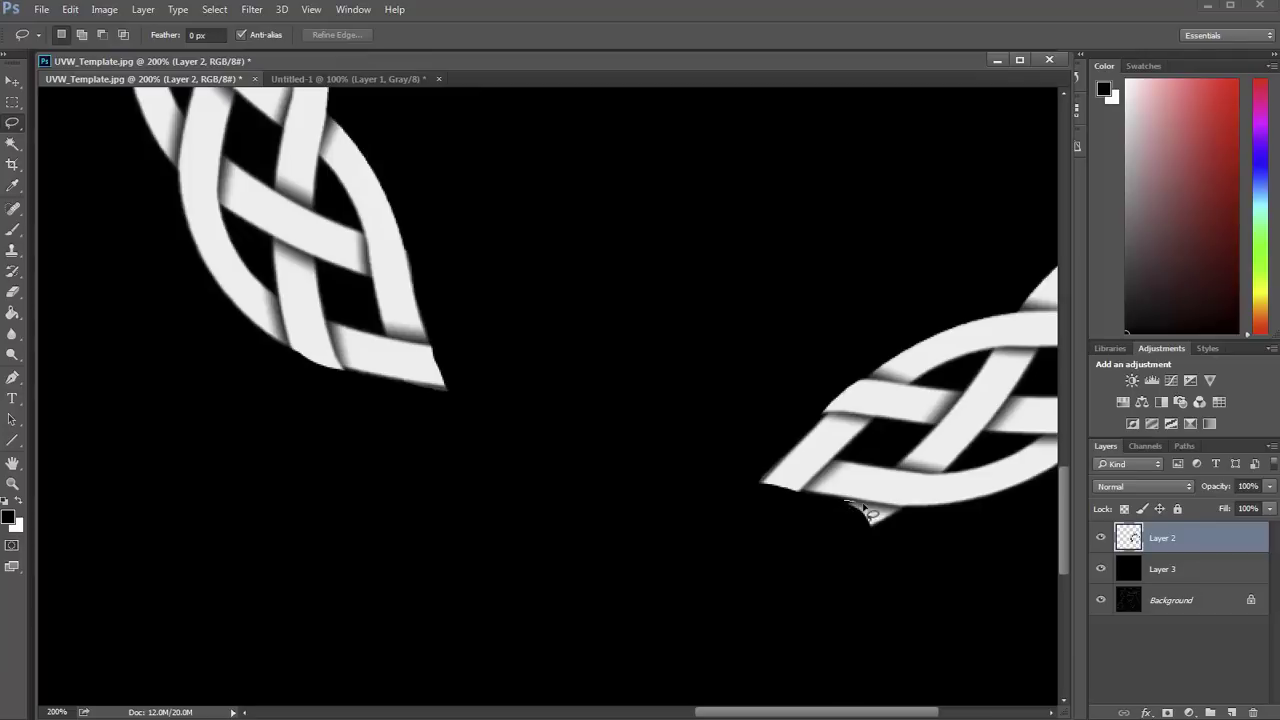
mouse_move(903, 517)
left_mouse_down()
mouse_move(823, 523)
mouse_move(818, 510)
left_mouse_up()
key("Delete")
key("ctrl+d")
mouse_move(830, 410)
left_mouse_down()
mouse_move(809, 409)
mouse_move(805, 375)
mouse_move(800, 478)
left_mouse_up()
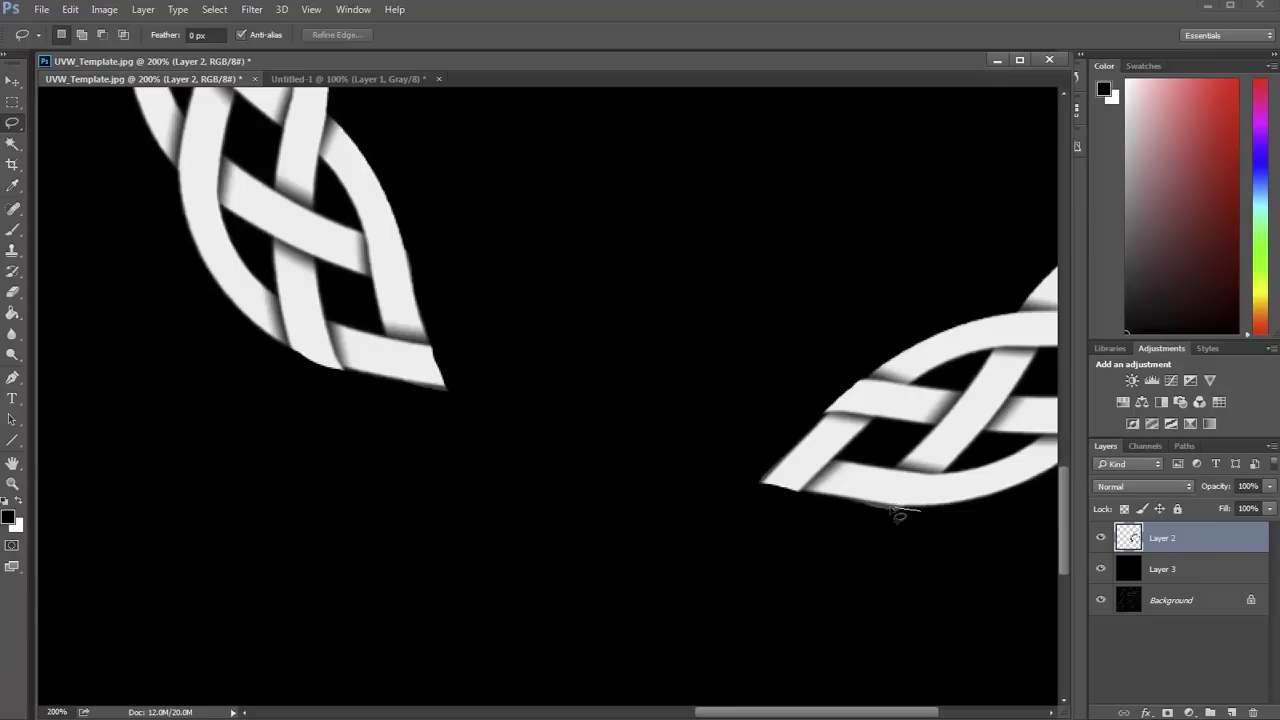
mouse_move(899, 515)
left_mouse_down()
mouse_move(872, 514)
mouse_move(929, 543)
mouse_move(900, 535)
left_mouse_up()
key("Delete")
key("ctrl+d")
Sample the braid's white and brush it over the shadows and notches on both tips
key("b")
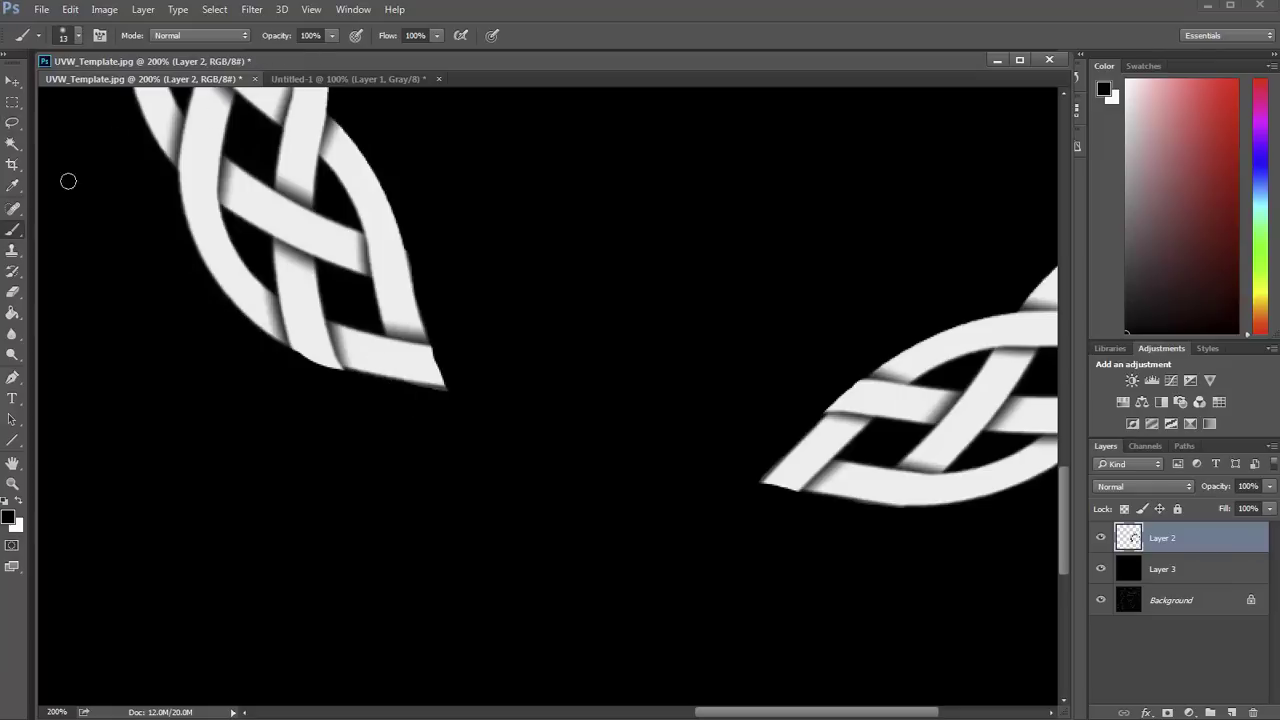
left_click(19, 501)
left_click_drag(337, 360, 337, 341)
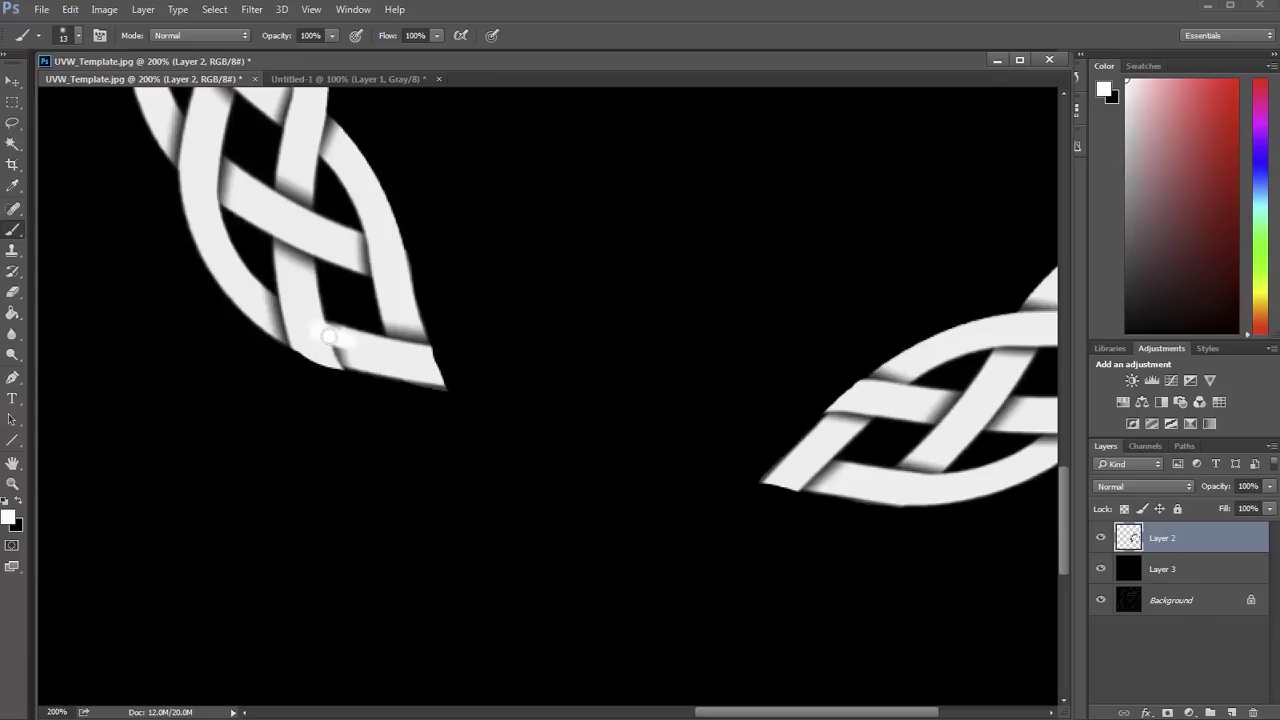
key("ctrl+z")
left_click_drag(13, 188, 113, 192)
left_click(240, 268)
key("b")
left_click_drag(313, 330, 342, 361)
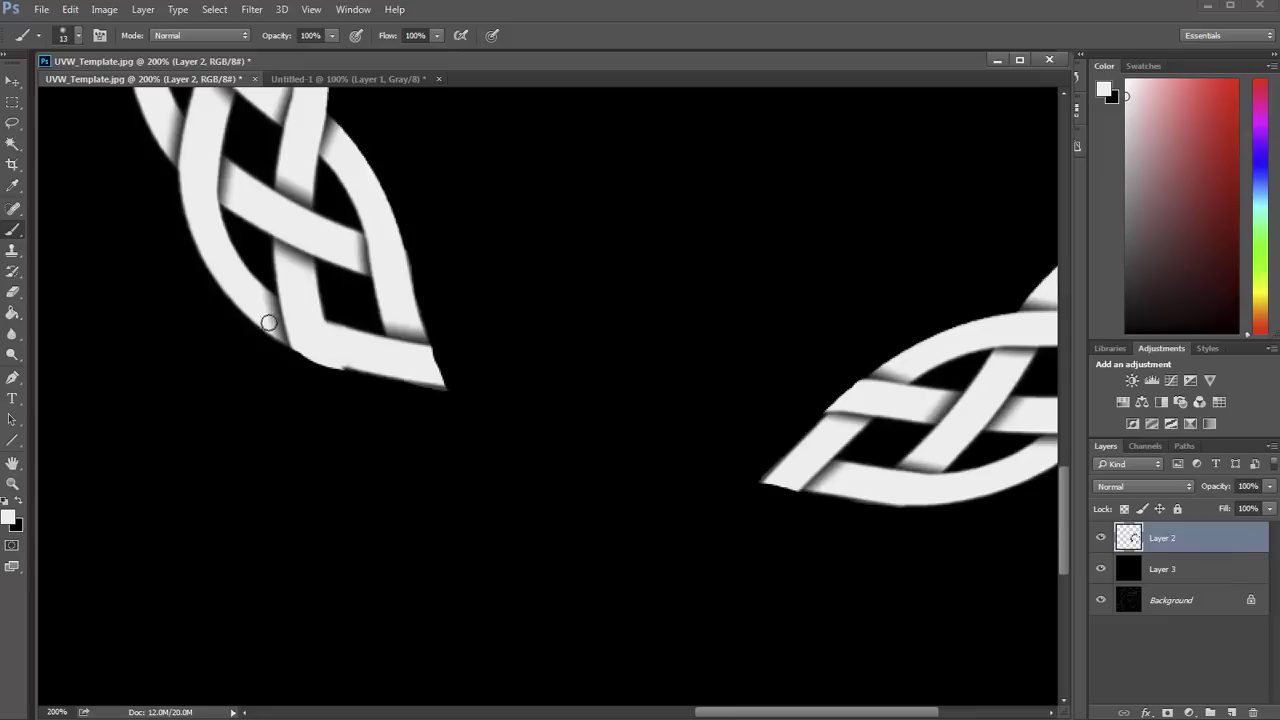
mouse_move(285, 317)
left_mouse_down()
mouse_move(277, 303)
mouse_move(288, 334)
left_mouse_up()
mouse_move(340, 363)
left_mouse_down()
mouse_move(384, 363)
mouse_move(413, 328)
left_mouse_up()
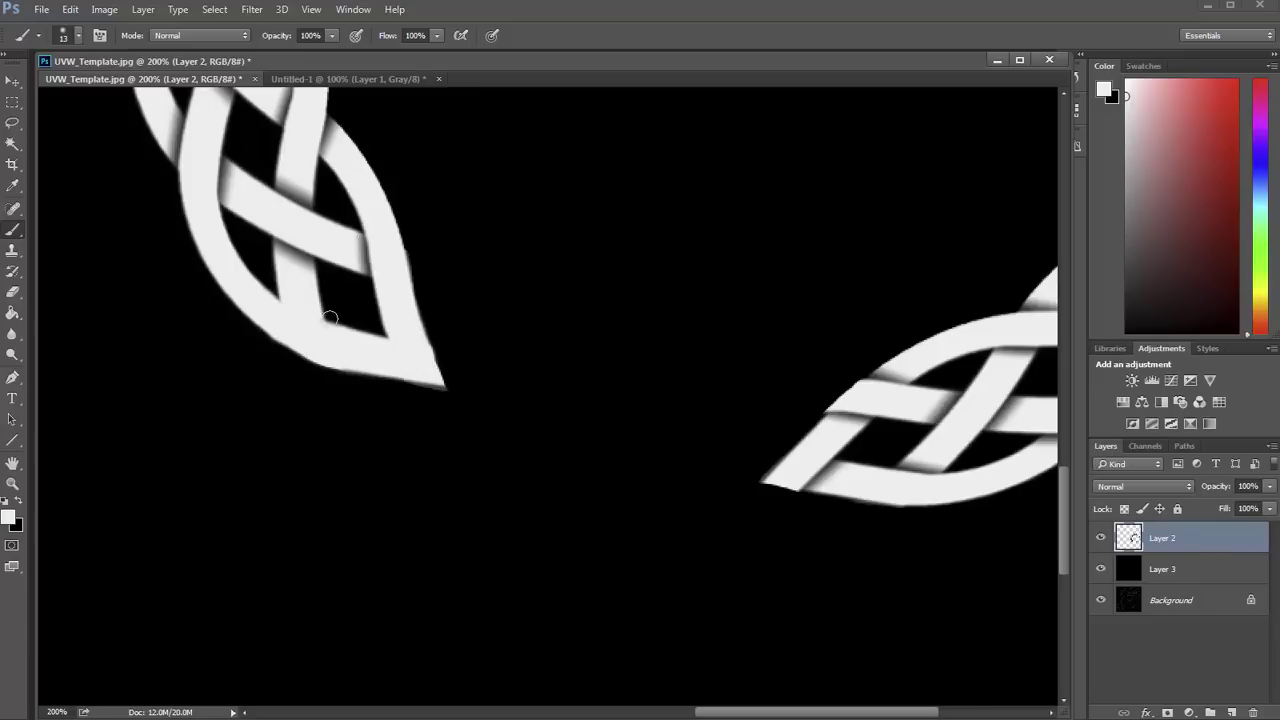
mouse_move(891, 387)
left_mouse_down()
mouse_move(872, 376)
mouse_move(900, 378)
mouse_move(846, 420)
mouse_move(879, 404)
mouse_move(828, 416)
mouse_move(868, 386)
left_mouse_up()
mouse_move(837, 472)
left_mouse_down()
mouse_move(826, 463)
mouse_move(843, 477)
mouse_move(789, 482)
mouse_move(940, 497)
left_mouse_up()
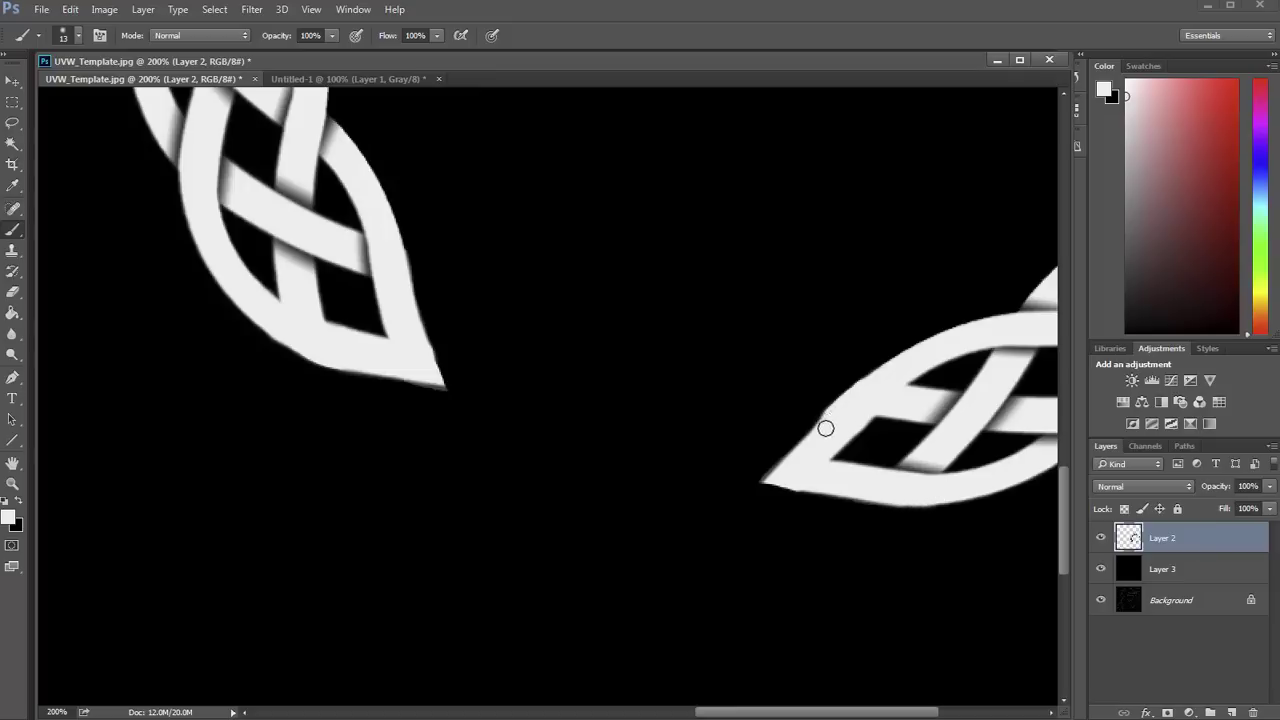
Set the foreground to dark grey and paint strand separation lines on both tips
key("x")
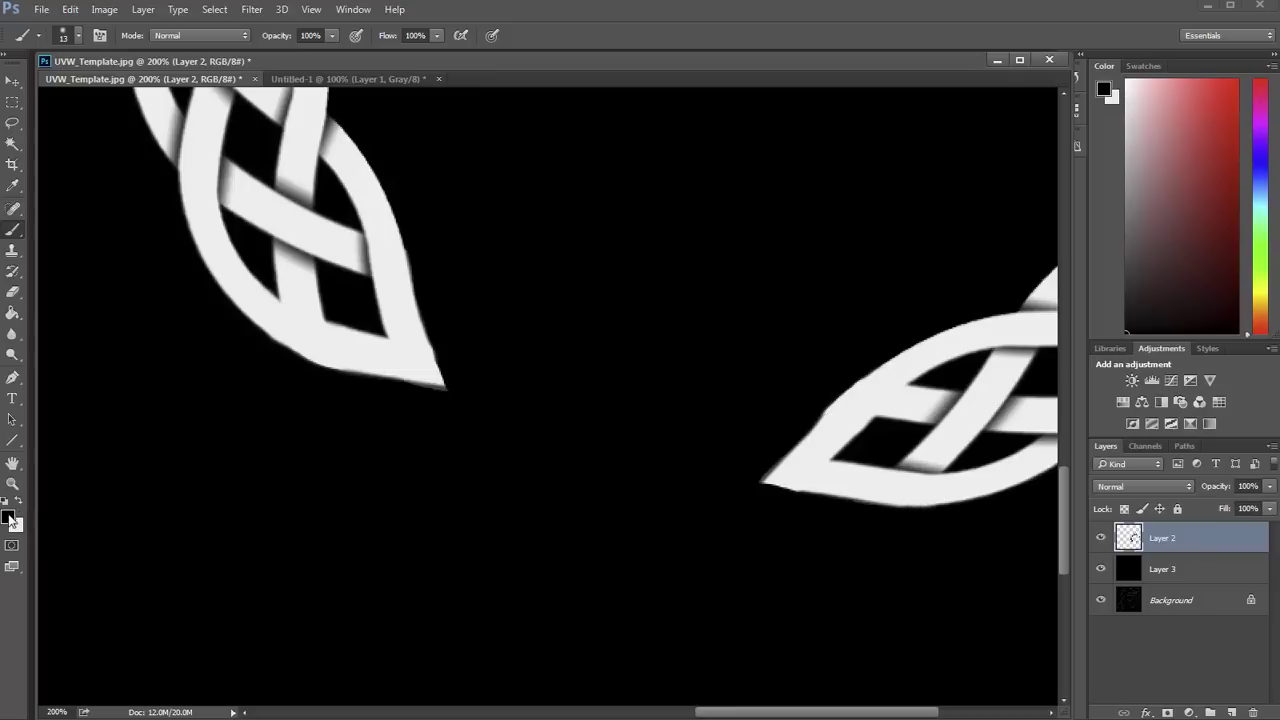
left_click(9, 518)
left_click_drag(340, 272, 334, 252)
left_click(676, 88)
key("b")
left_click_drag(281, 297, 319, 317)
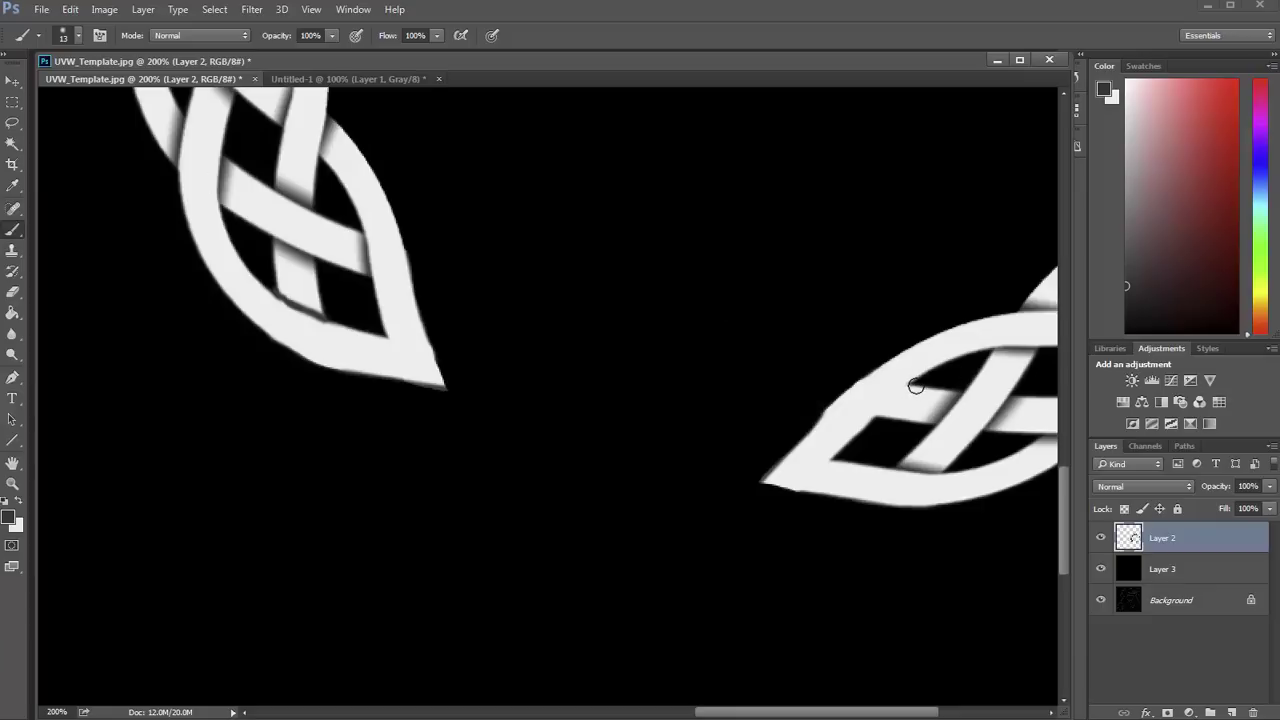
mouse_move(916, 386)
left_mouse_down()
mouse_move(876, 416)
mouse_move(969, 356)
mouse_move(915, 383)
mouse_move(845, 452)
left_mouse_up()
key("ctrl+z")
Hide the black fill layer to reveal the UV template layout
key("h")
scroll(803, 400, "down", 3)
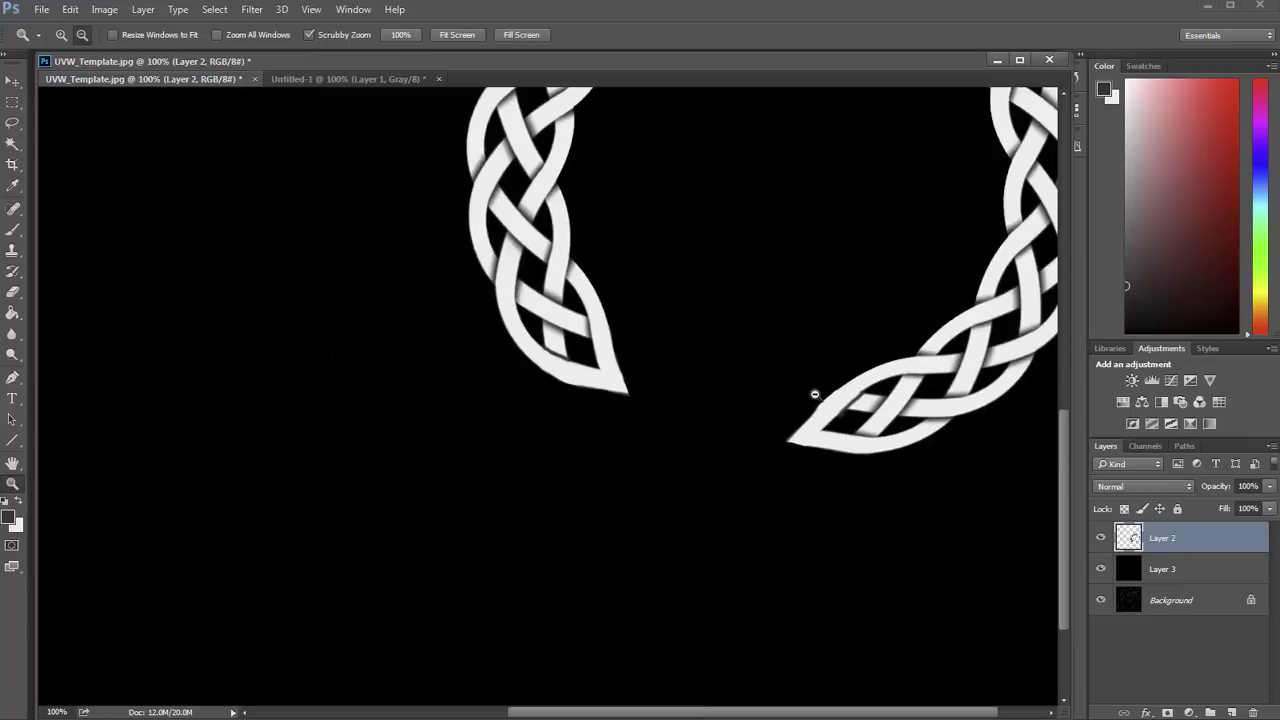
scroll(887, 385, "up", 3)
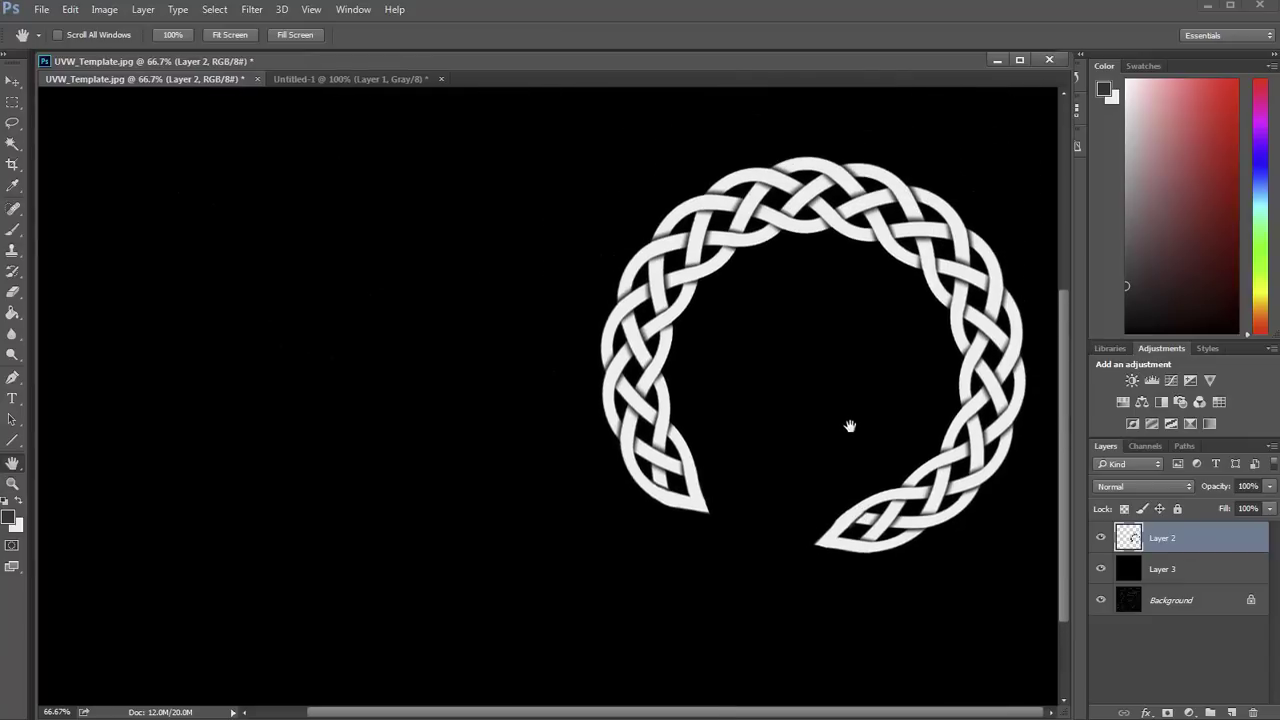
left_click(1101, 569)
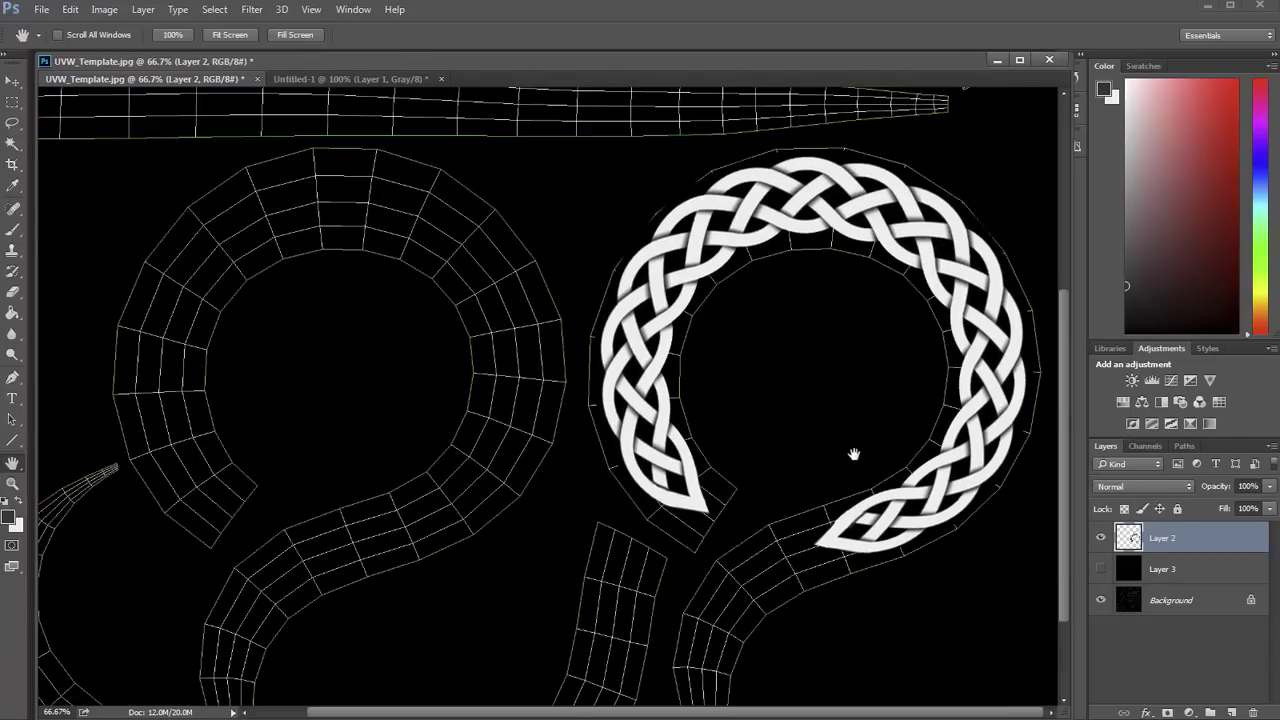
left_click_drag(880, 384, 897, 414)
Duplicate the braided knot ring with the Move tool and position the copy over the other UV ring
key("v")
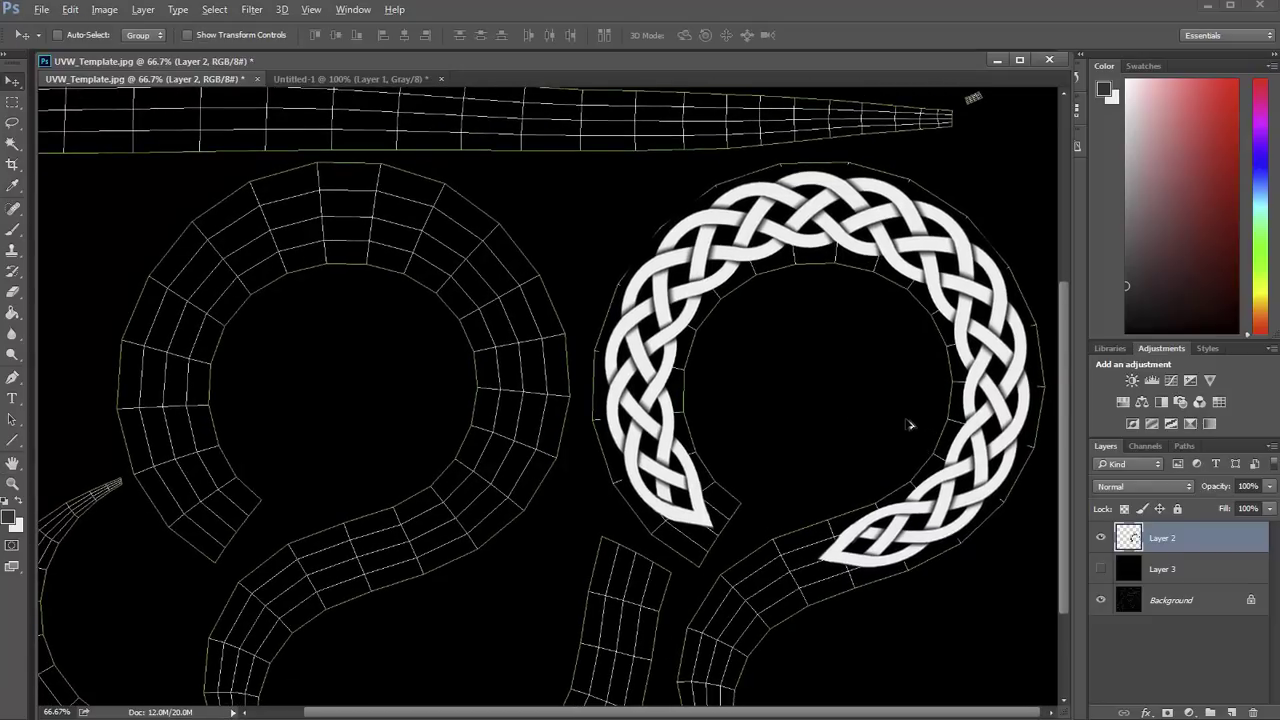
left_click_drag(916, 425, 527, 392)
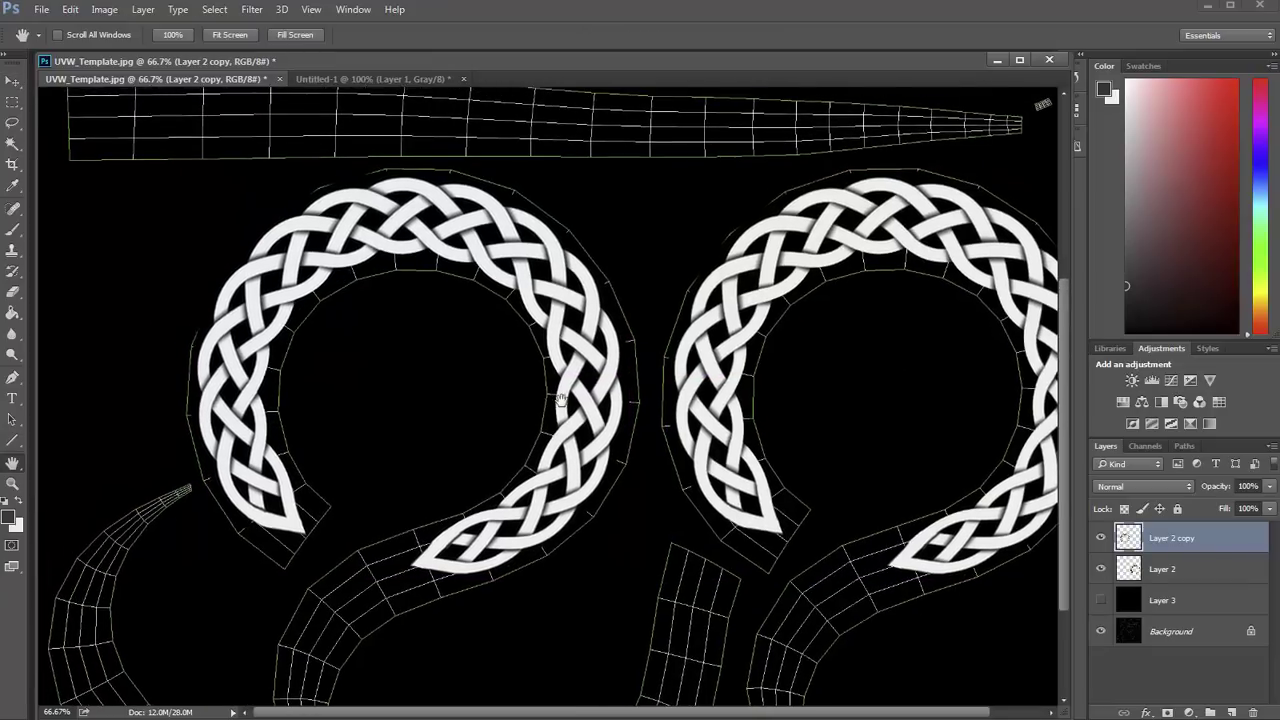
key("v")
left_click_drag(576, 356, 565, 403)
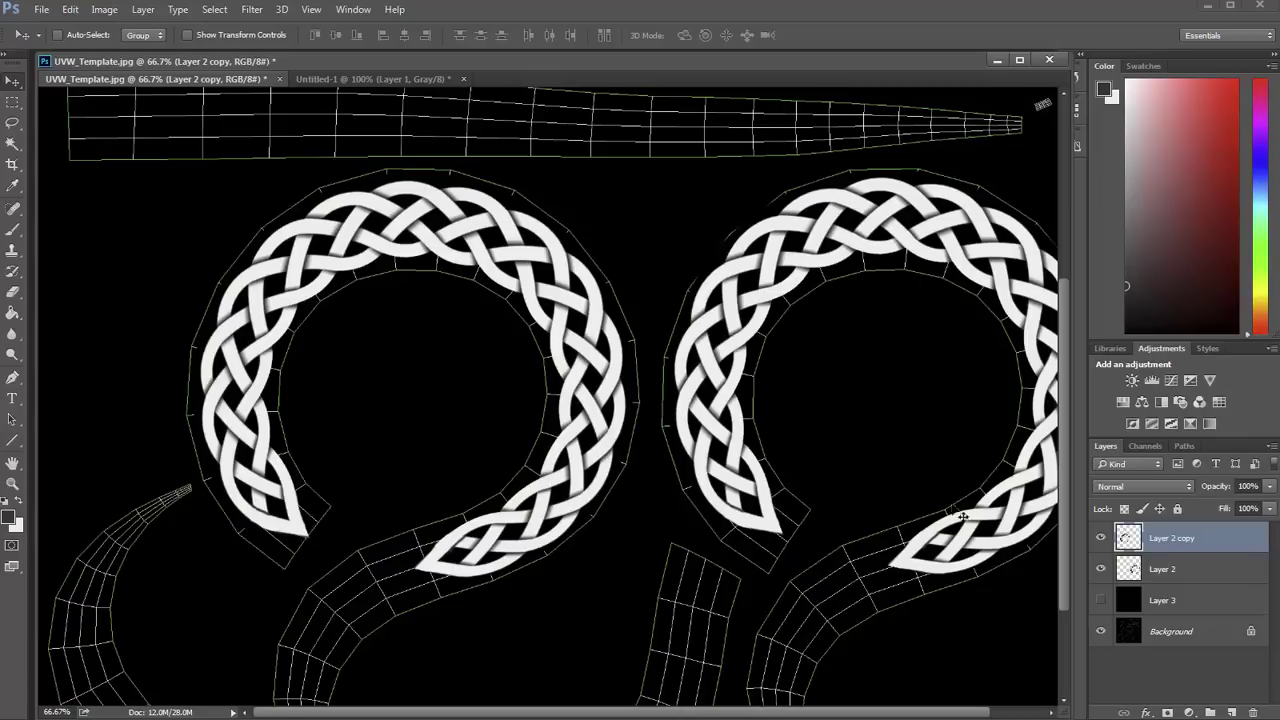
Merge the knot copy into Layer 2, show the black Layer 3 and zoom out
key("ctrl+e")
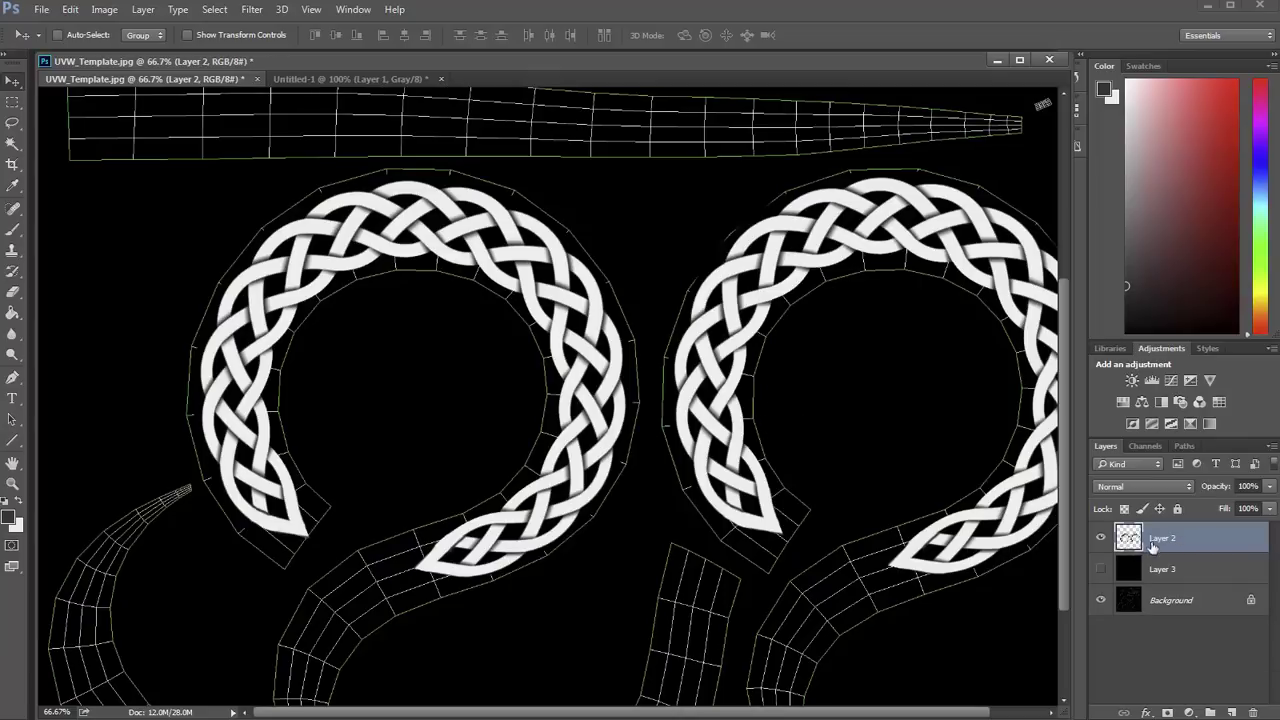
left_click(1101, 538)
left_click(1101, 538)
left_click(1100, 568)
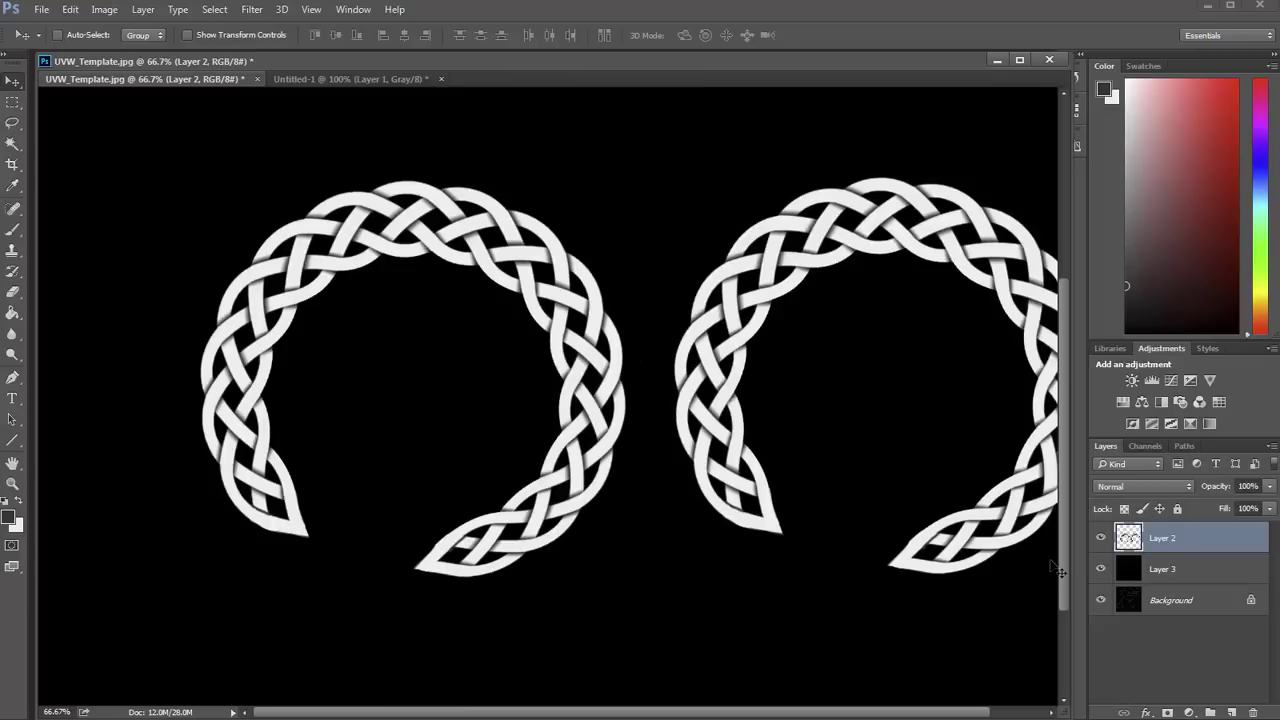
left_click(781, 447, "alt")
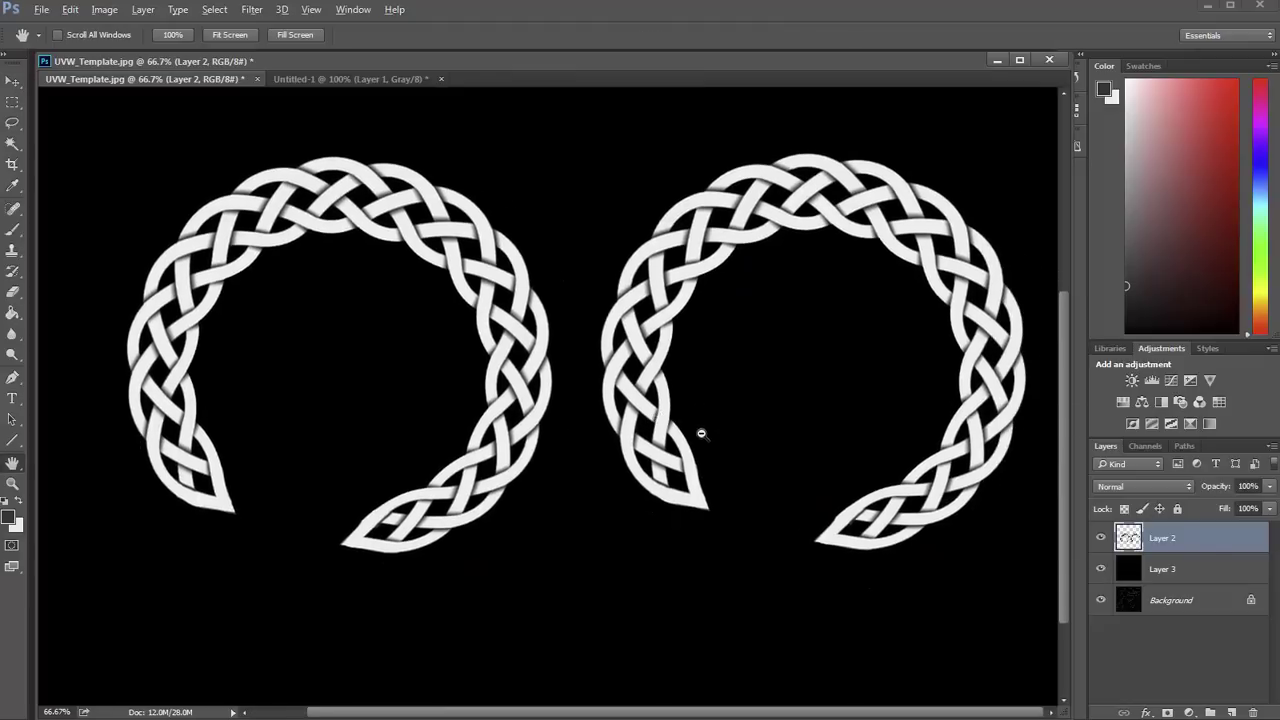
left_click(716, 433, "alt")
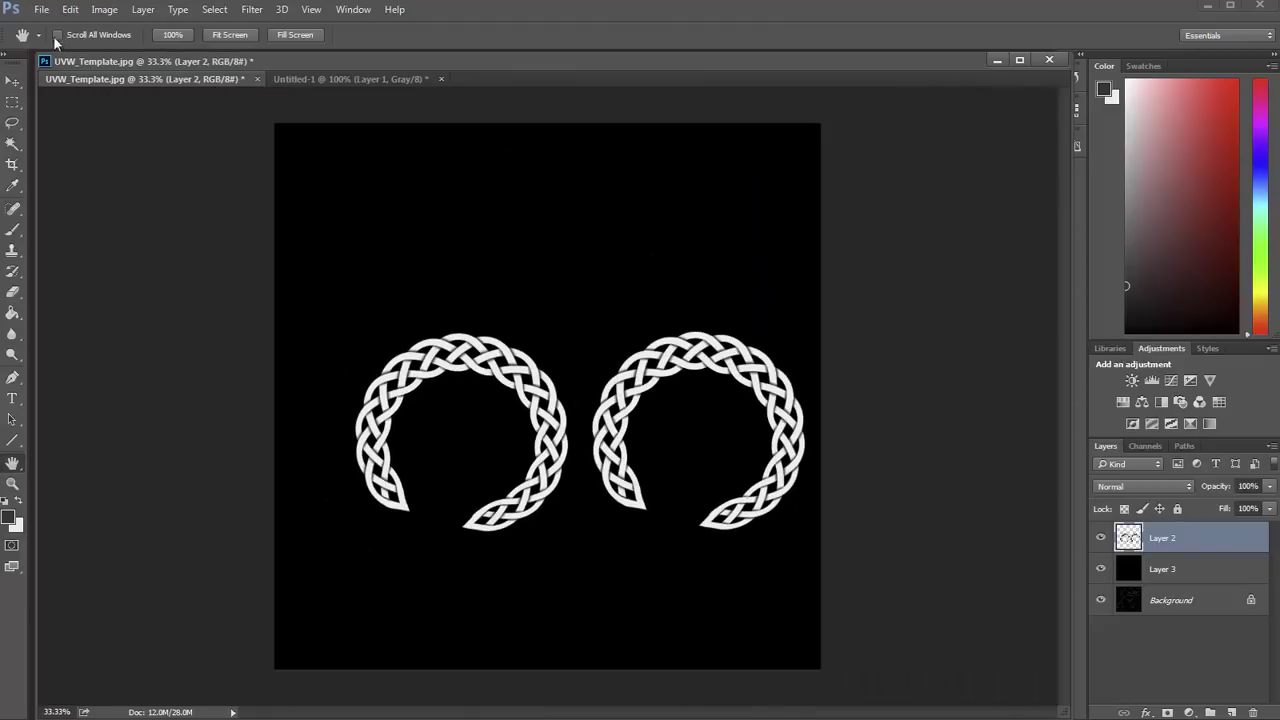
Save the image as the JPEG Celtic_Mask, accepting the default quality options
left_click(42, 9)
left_click(62, 180)
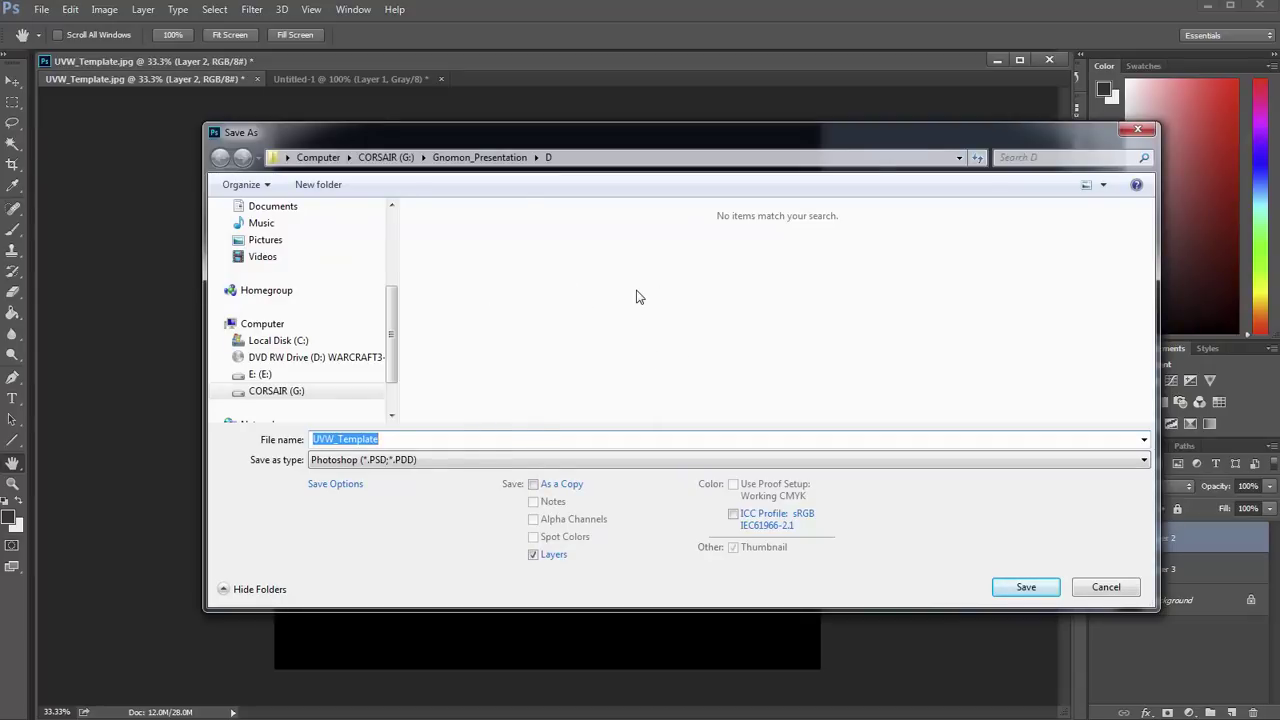
type("Celtic-")
key("BackSpace")
type("_Mask")
left_click(468, 462)
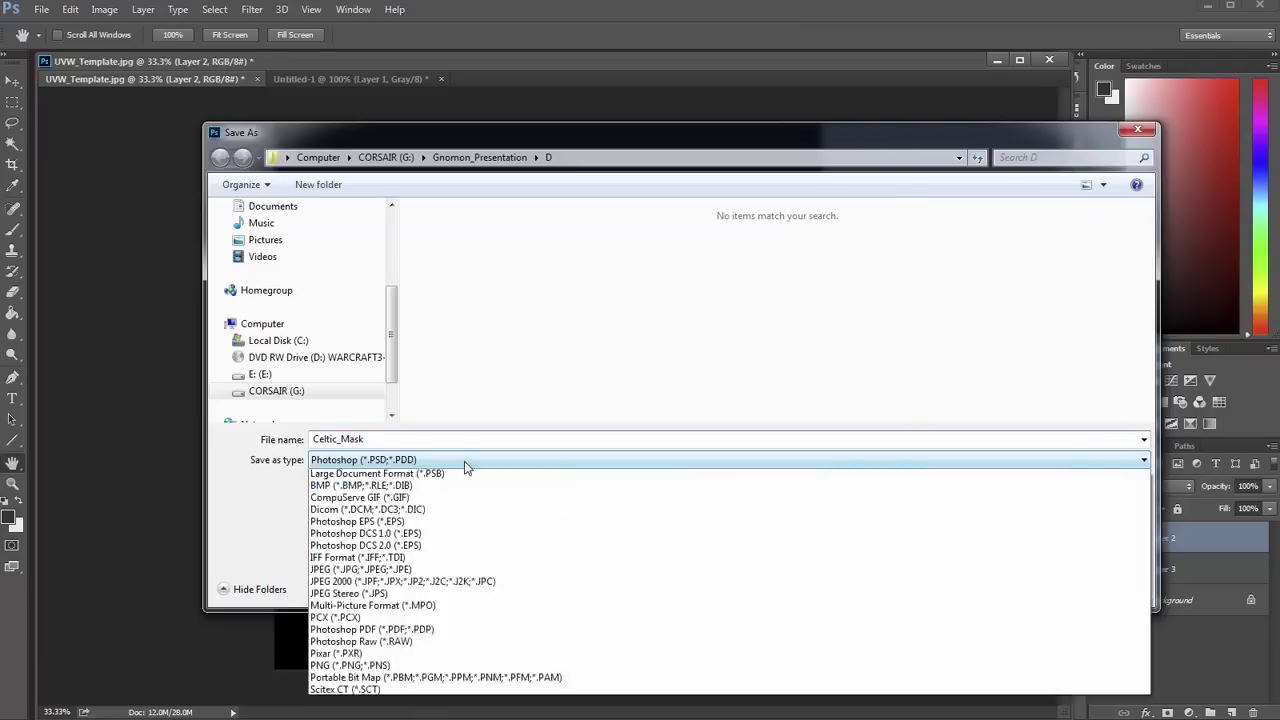
left_click(432, 584)
left_click(1043, 587)
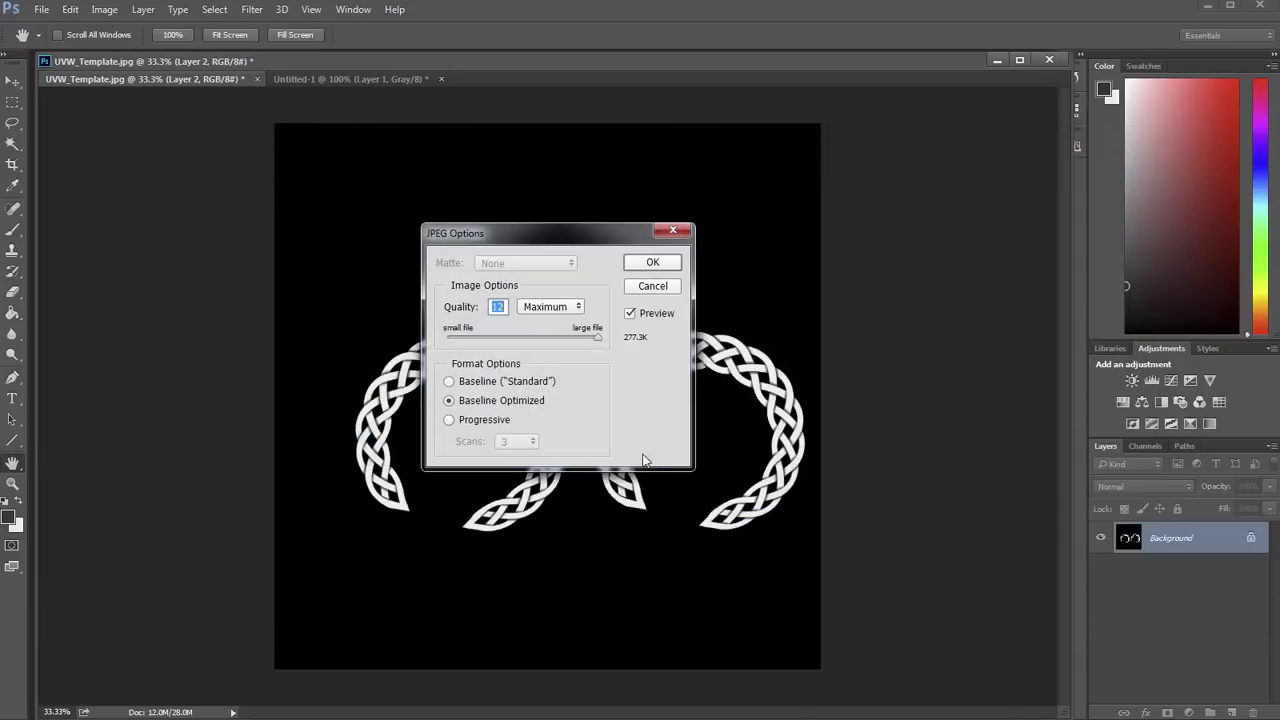
left_click(652, 263)
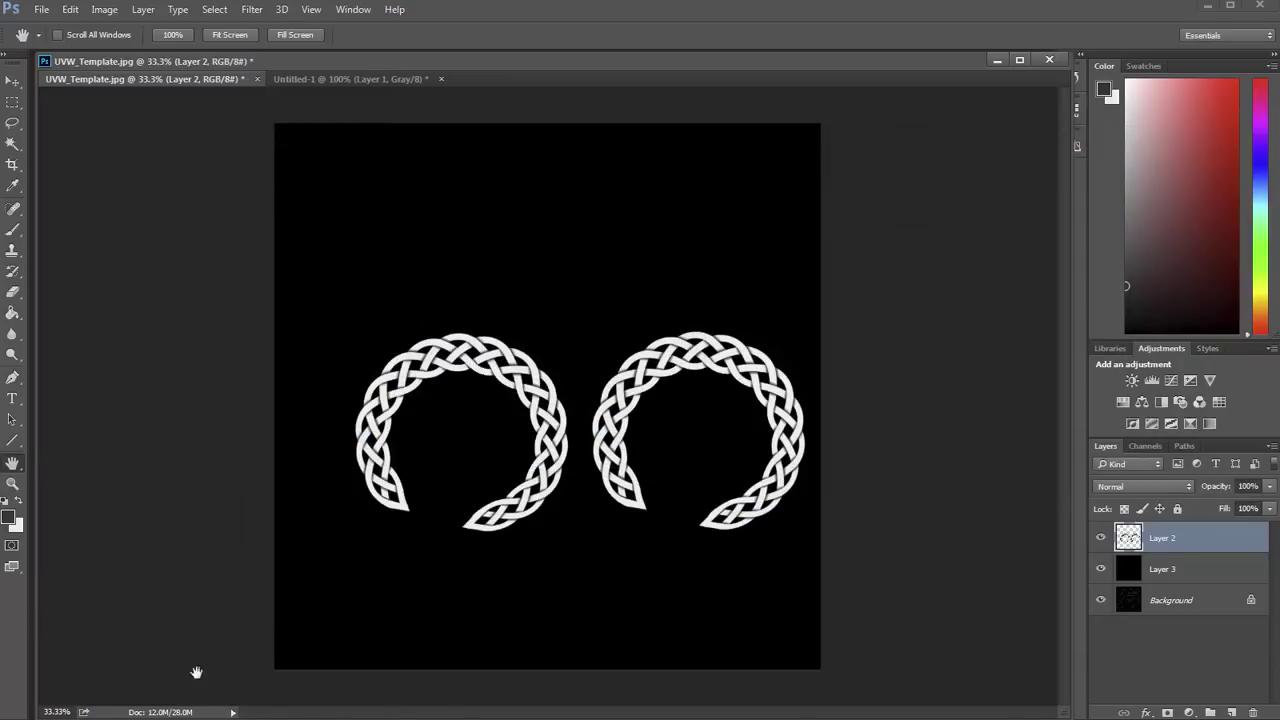
key("alt+Tab")
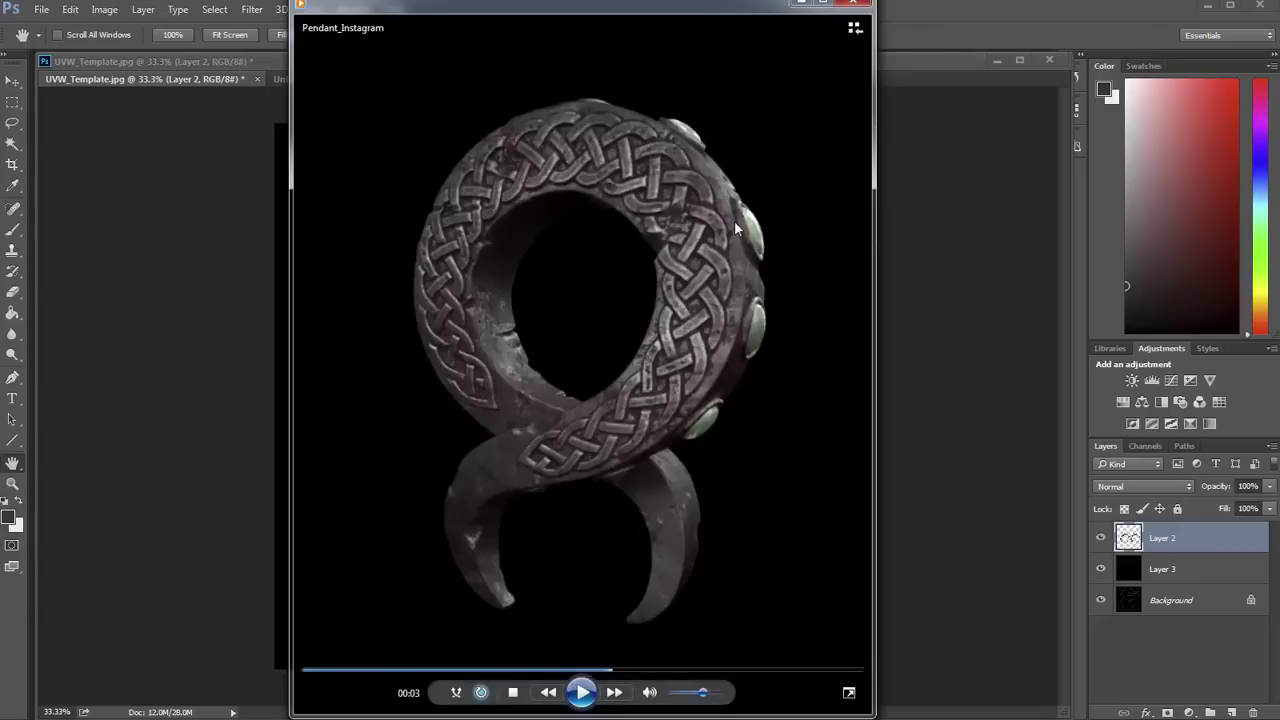
left_click(583, 690)
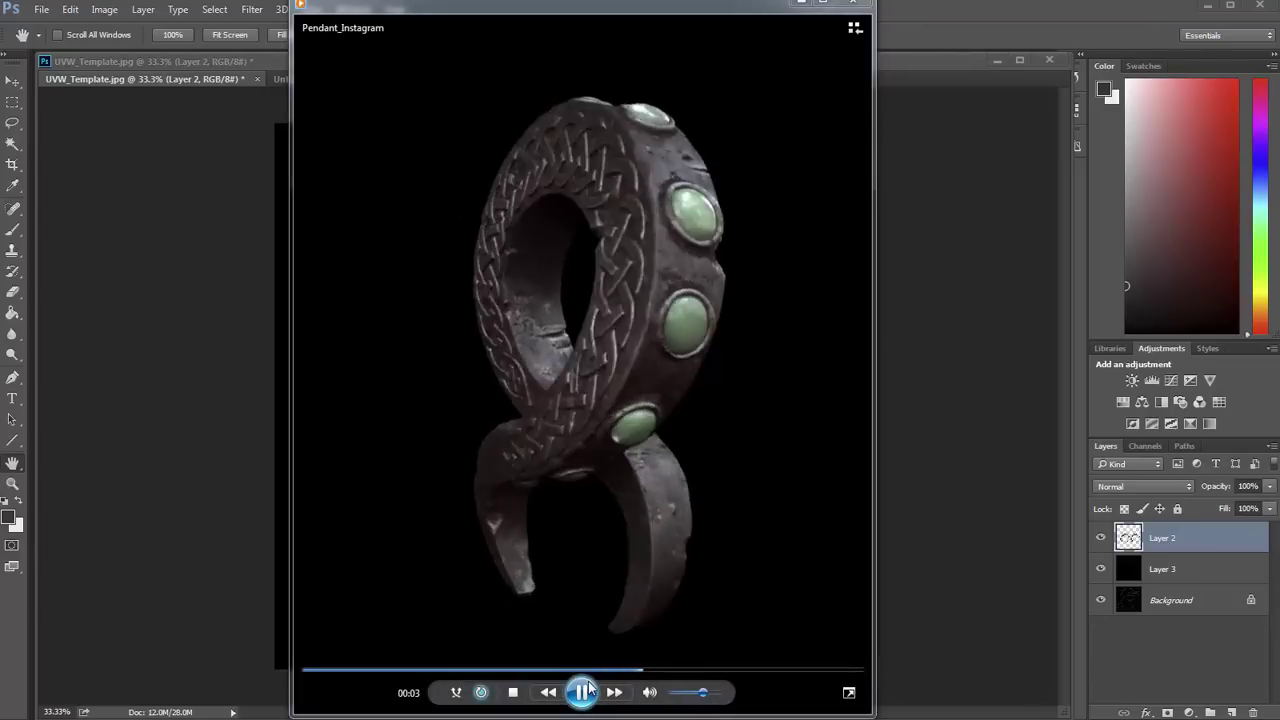
left_click(552, 314)
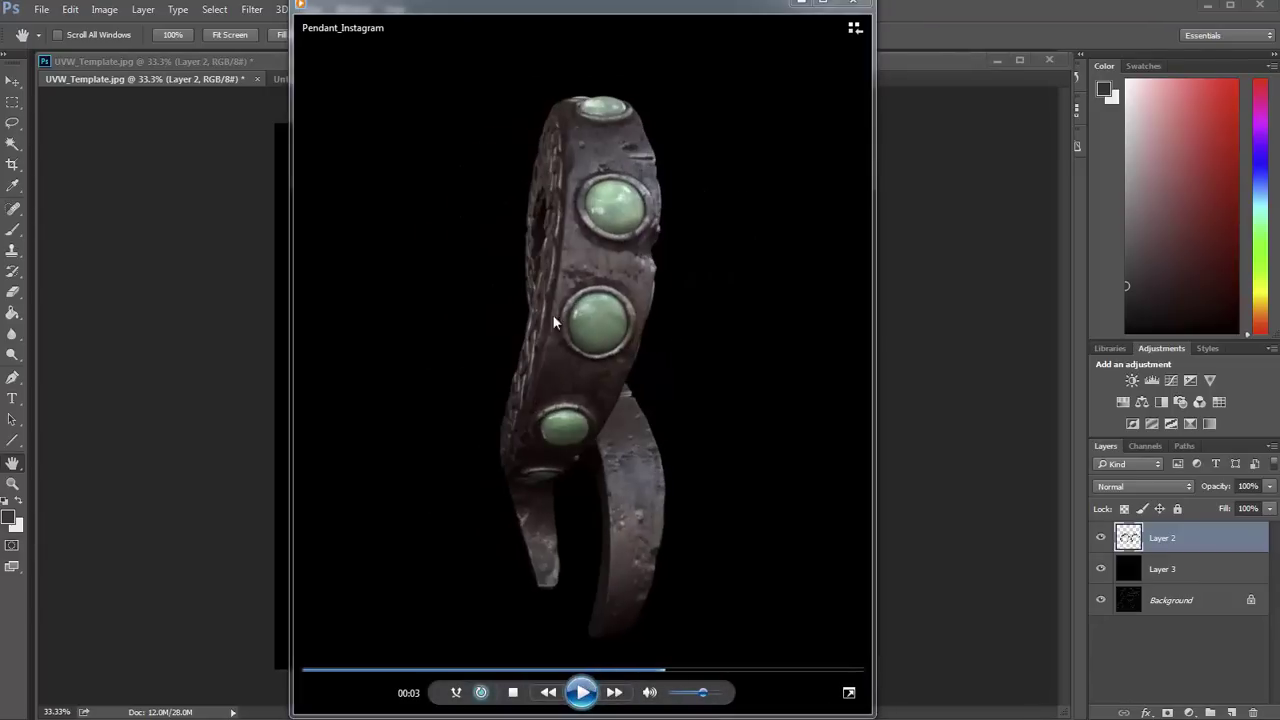
left_click(581, 680)
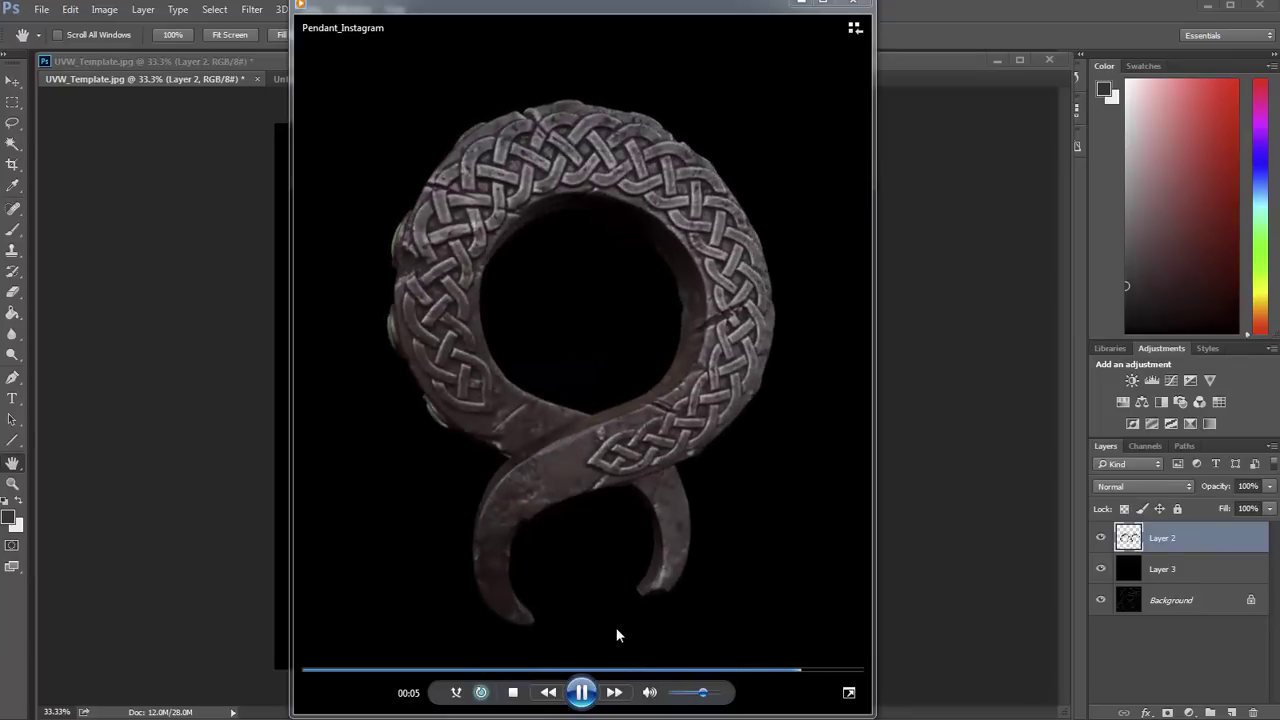
left_click(800, 4)
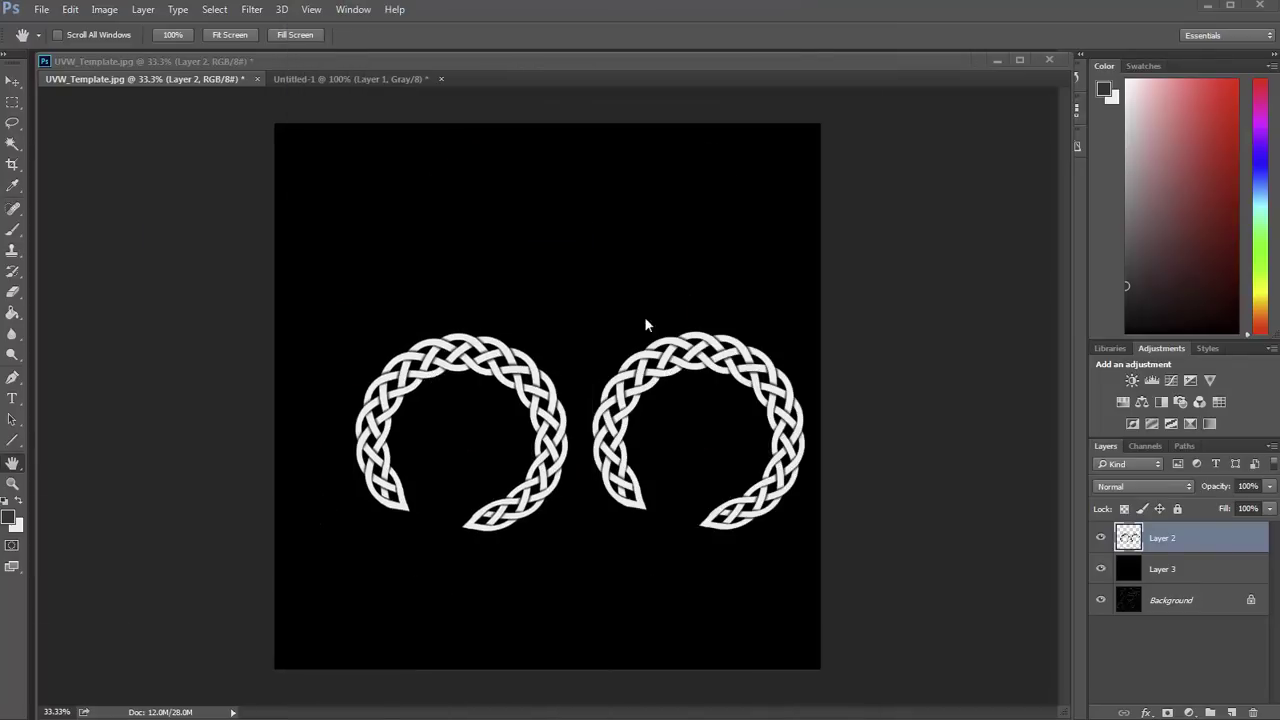
Hide the knot and black layers in Photoshop, then isolate the checker pendant in 3ds Max
left_click(1101, 538)
left_click(1101, 569)
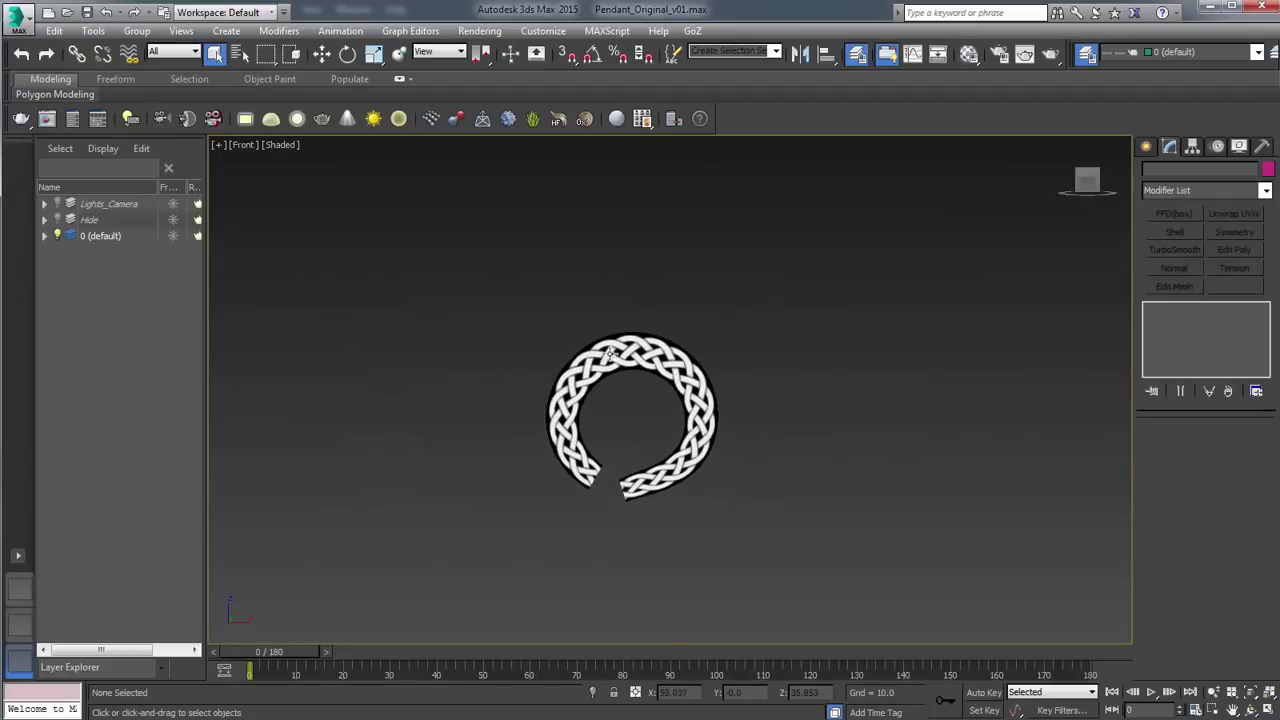
right_click(671, 274)
left_click(717, 188)
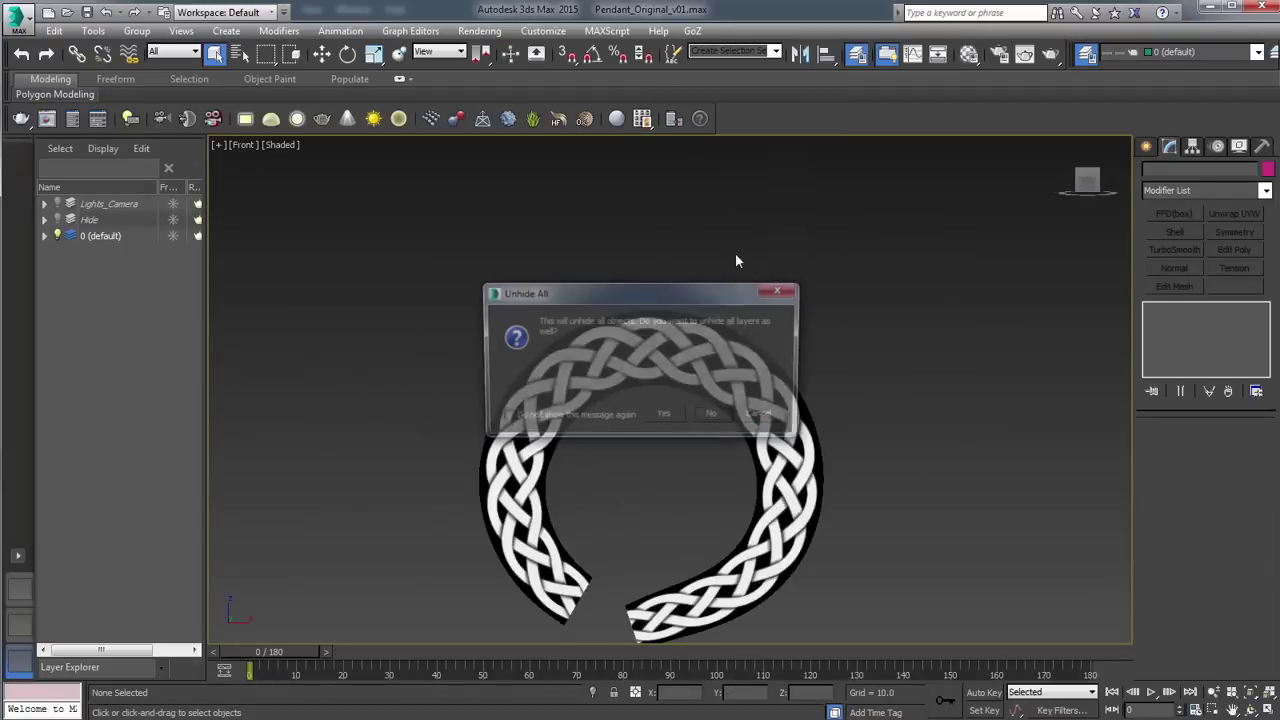
left_click(710, 418)
scroll(696, 331, "down", 2)
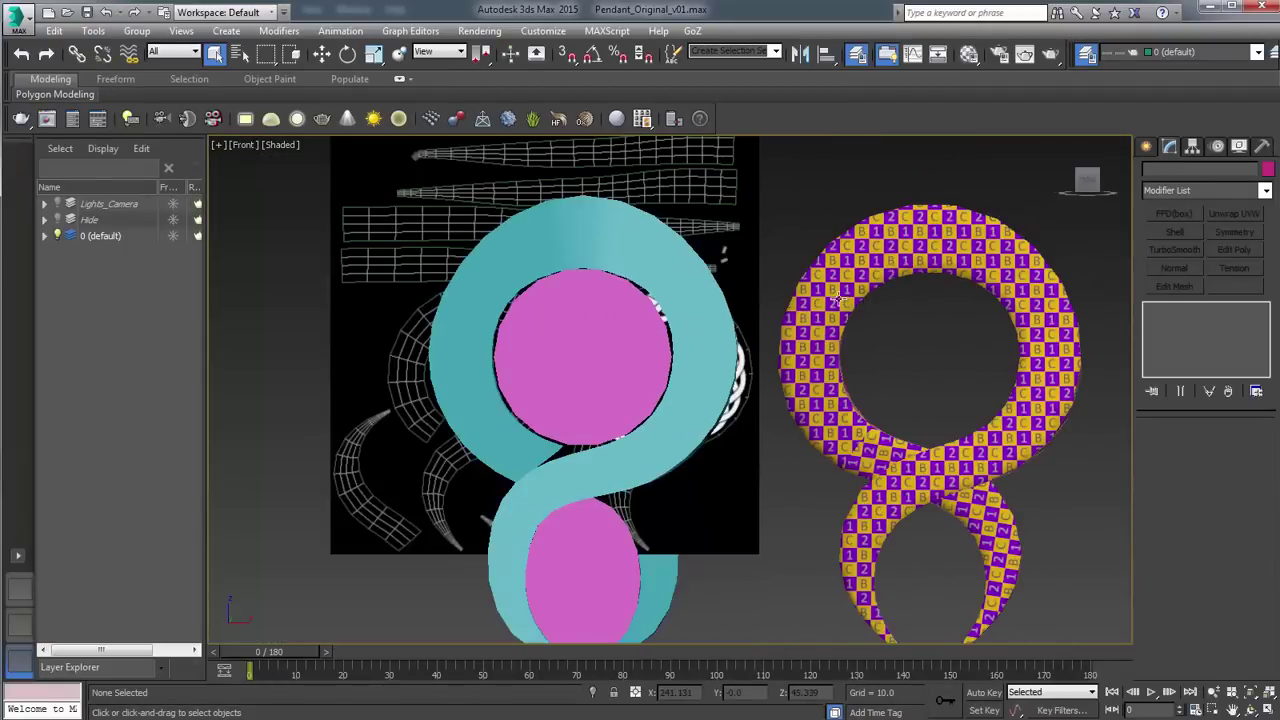
left_click(812, 309)
right_click(788, 282)
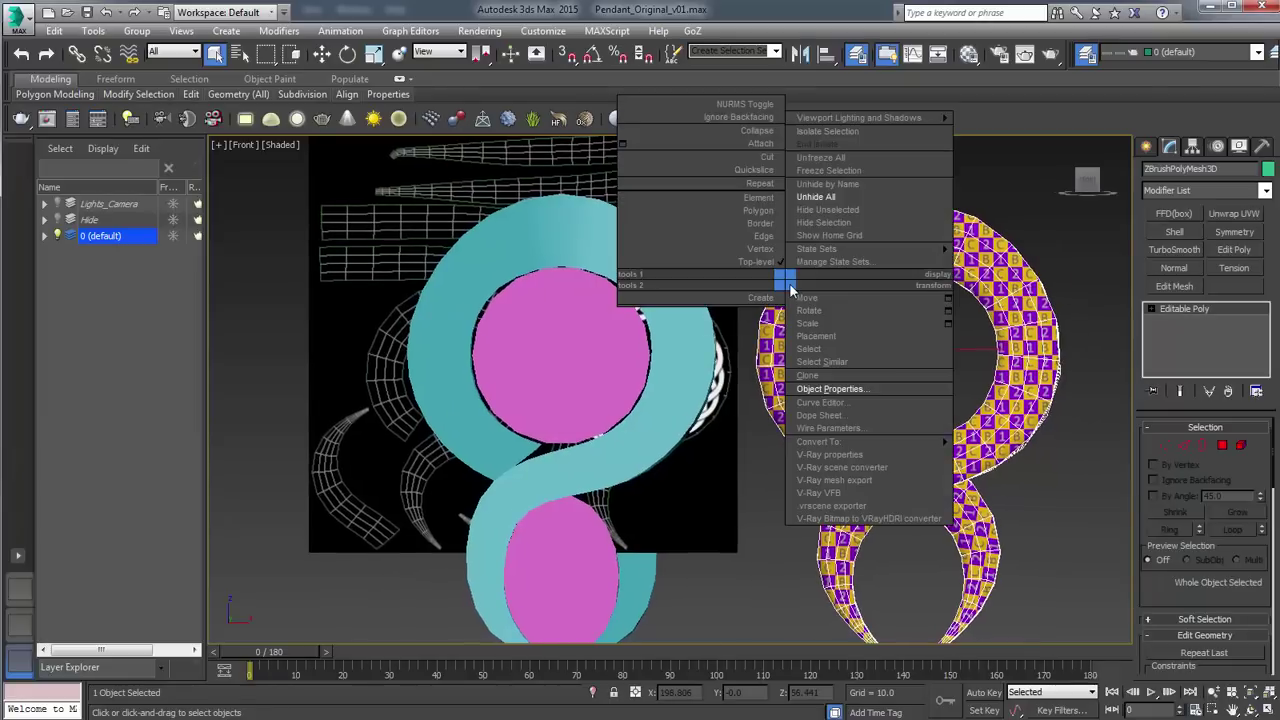
left_click(815, 209)
Add Unwrap UVW to the pendant, open the UV editor and select two top faces
left_click_drag(815, 209, 1071, 279)
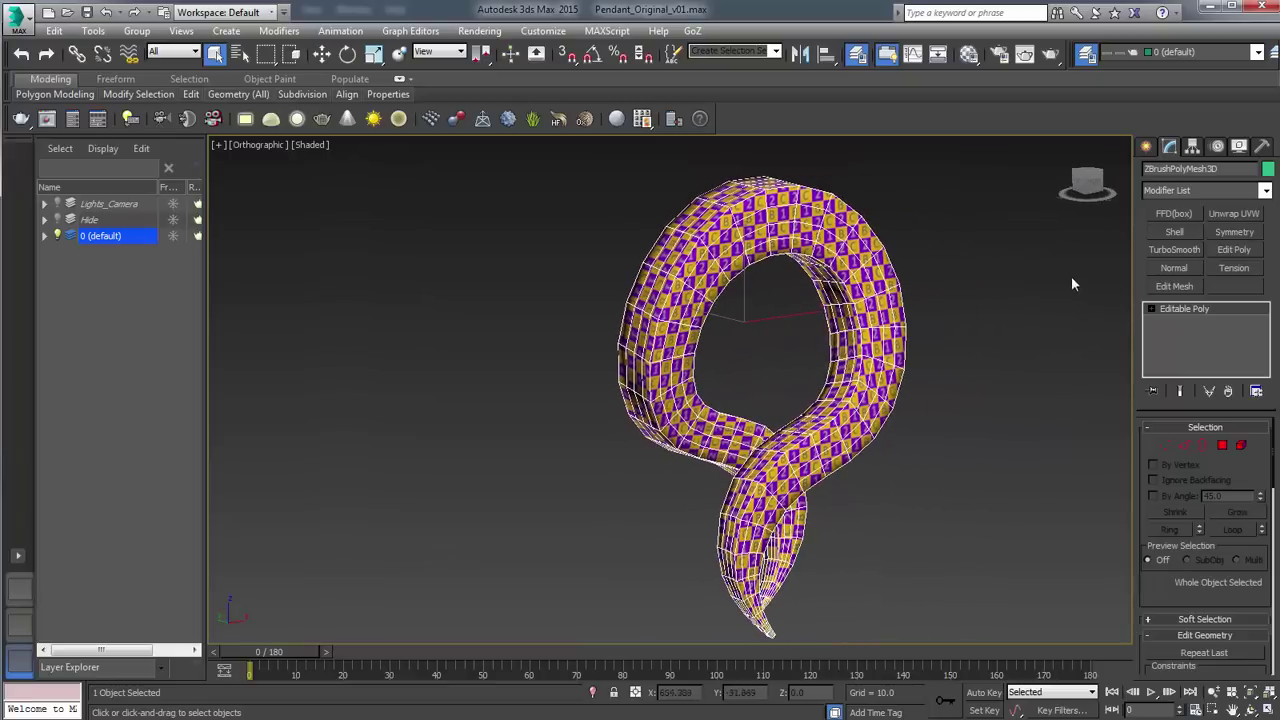
left_click(1232, 213)
left_click(1213, 612)
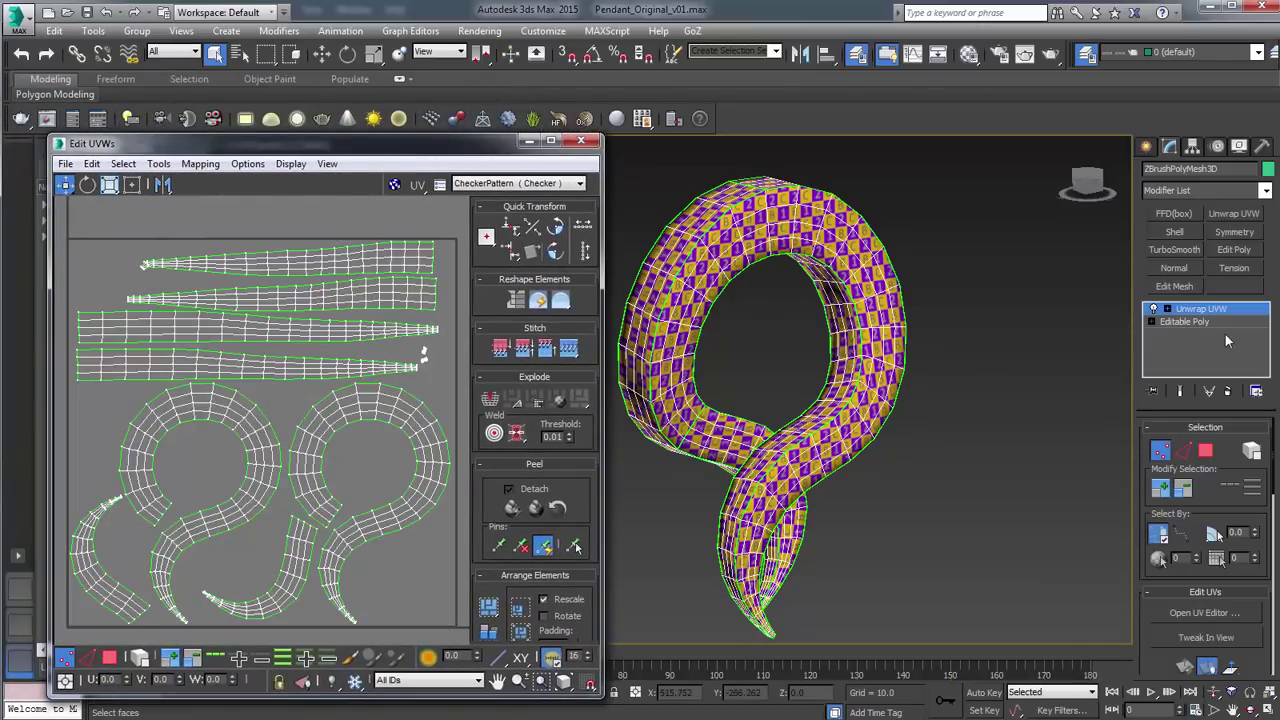
left_click(1168, 310)
left_click(1199, 347)
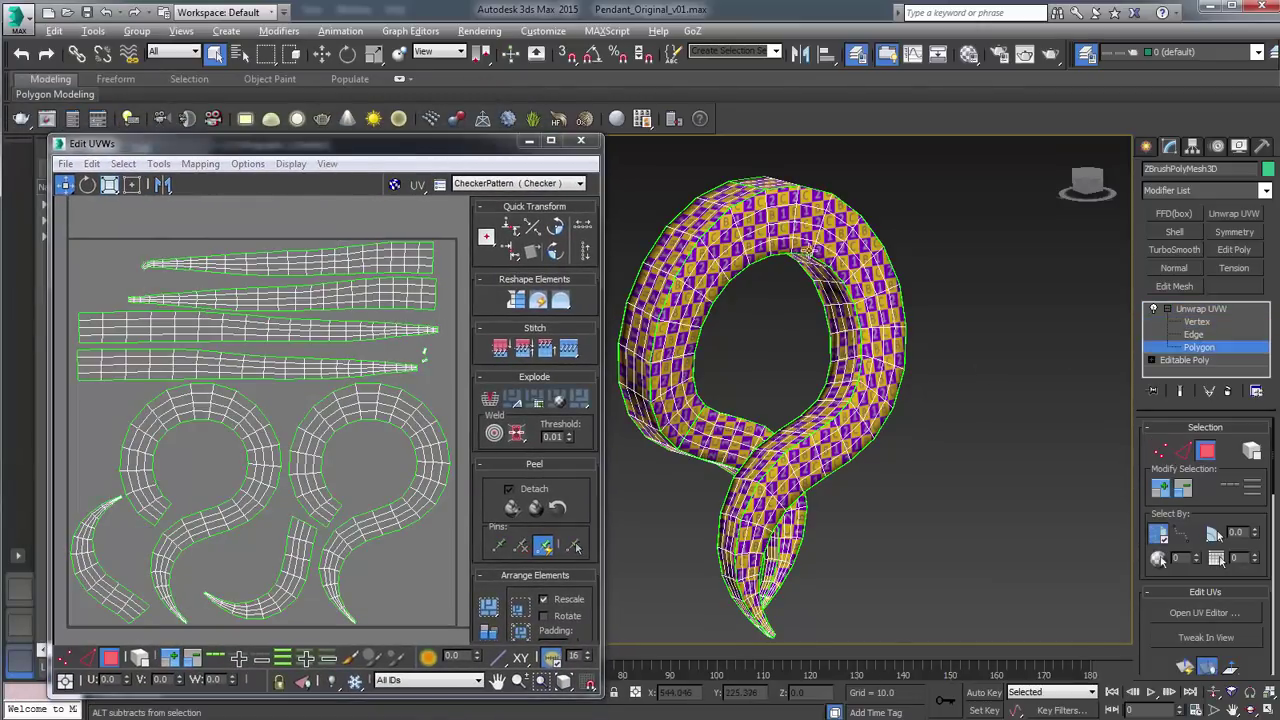
left_click(740, 244)
left_click(756, 236, "ctrl")
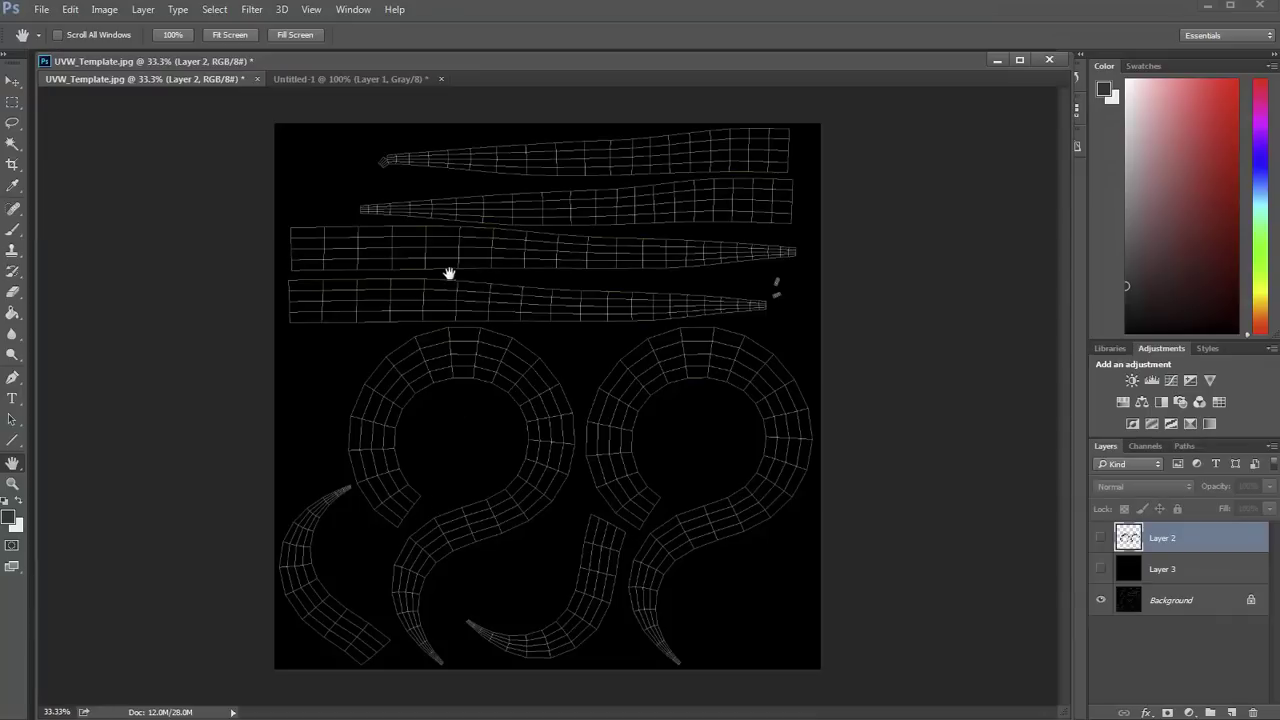
Zoom to 66.7%, pan to the UV strips and draw a circular marquee on the third strip's left end
key("z")
left_click(470, 283)
left_click(472, 283)
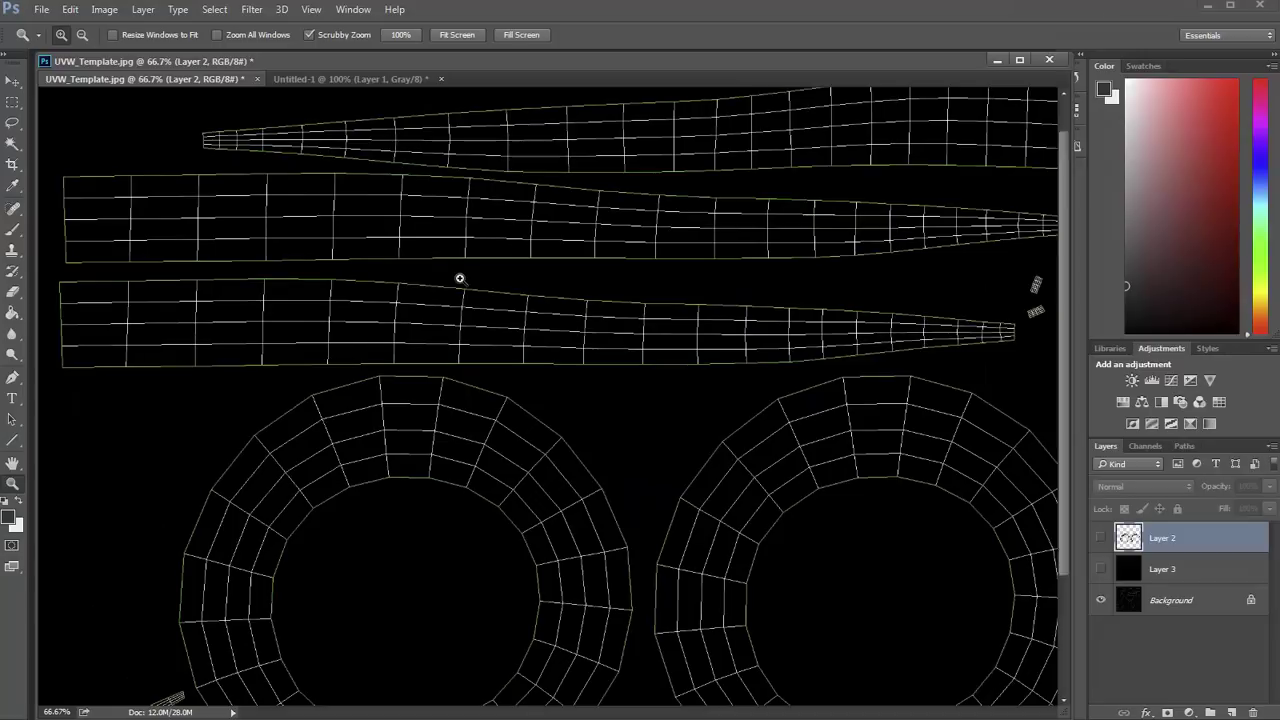
key("h")
left_click_drag(472, 283, 468, 358)
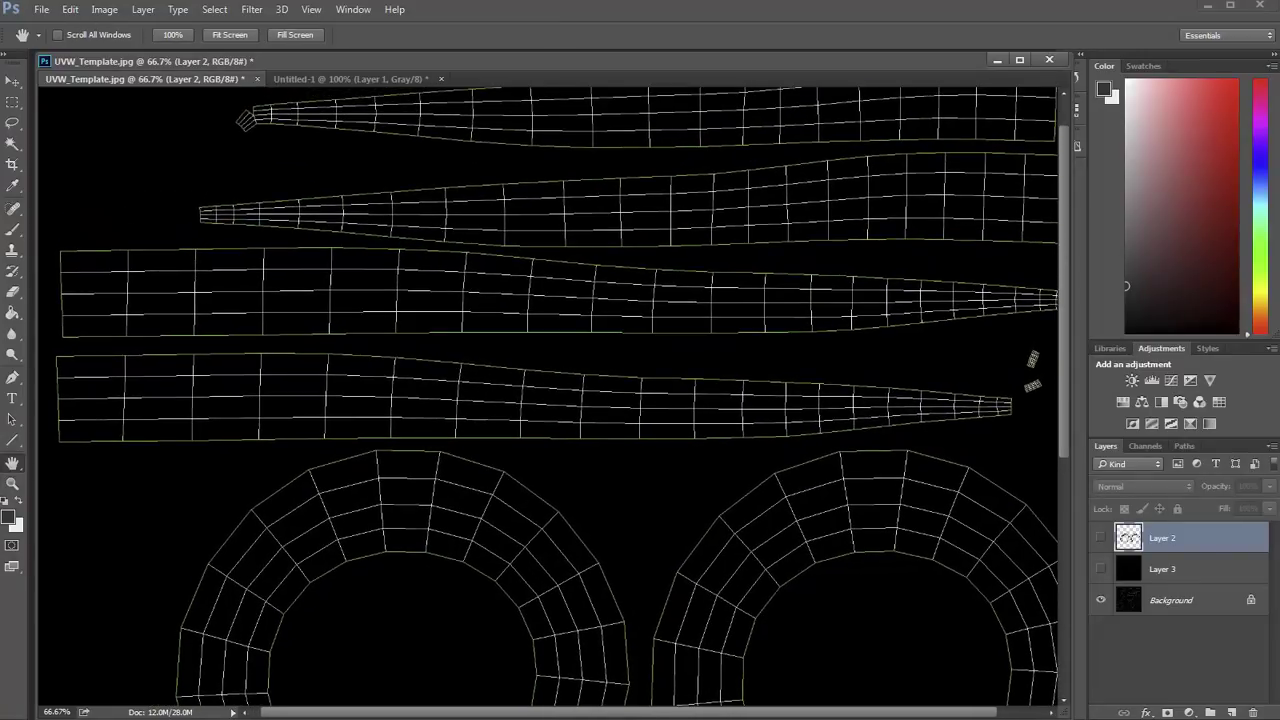
left_click(12, 102)
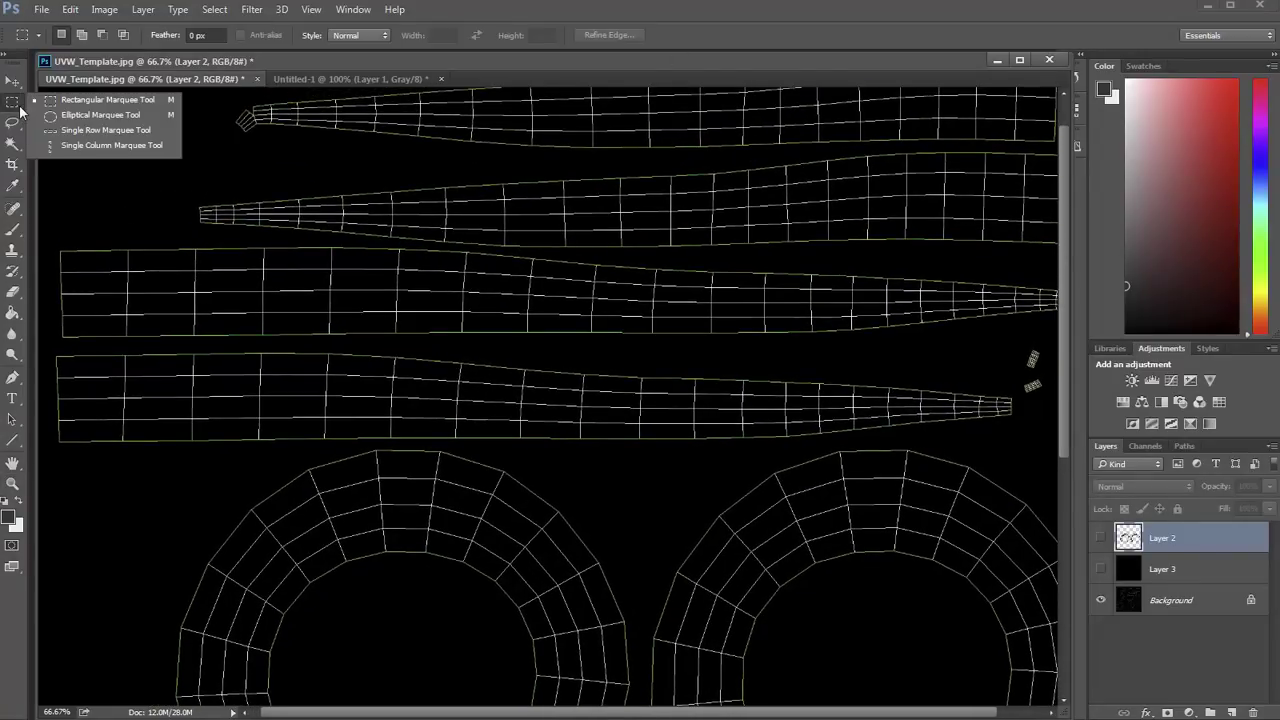
left_click(77, 113)
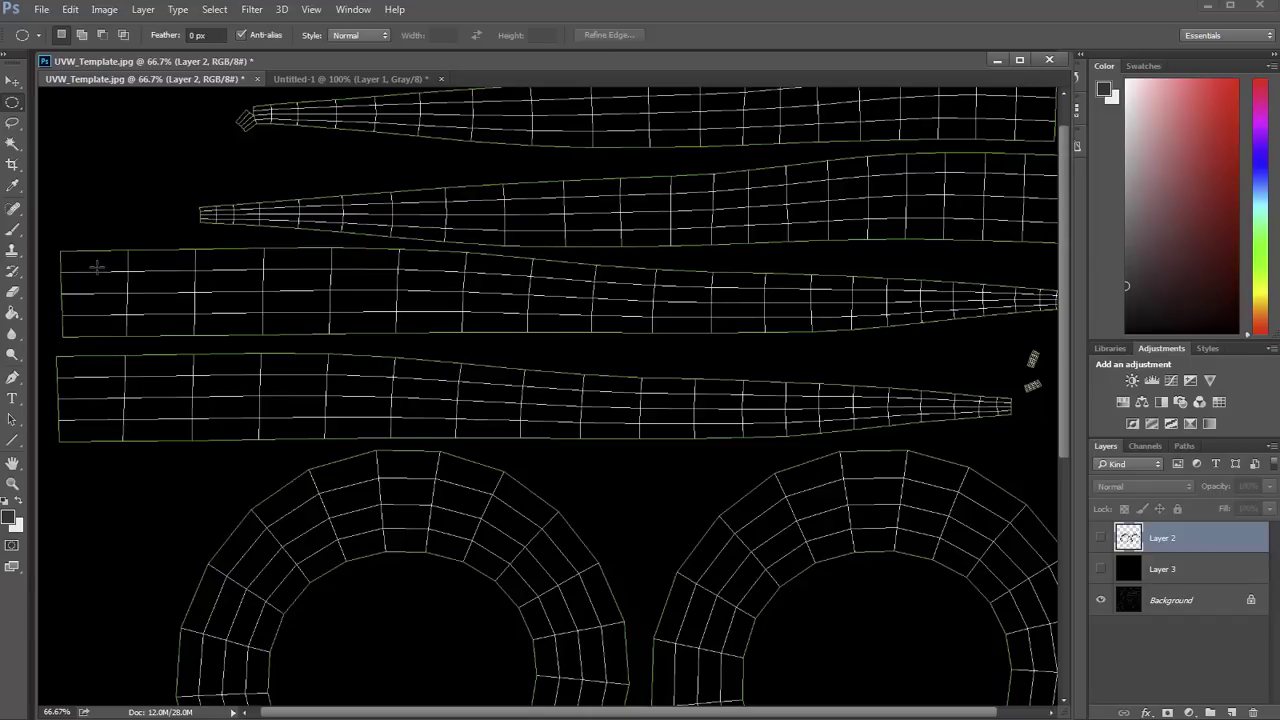
left_click_drag(97, 266, 210, 326)
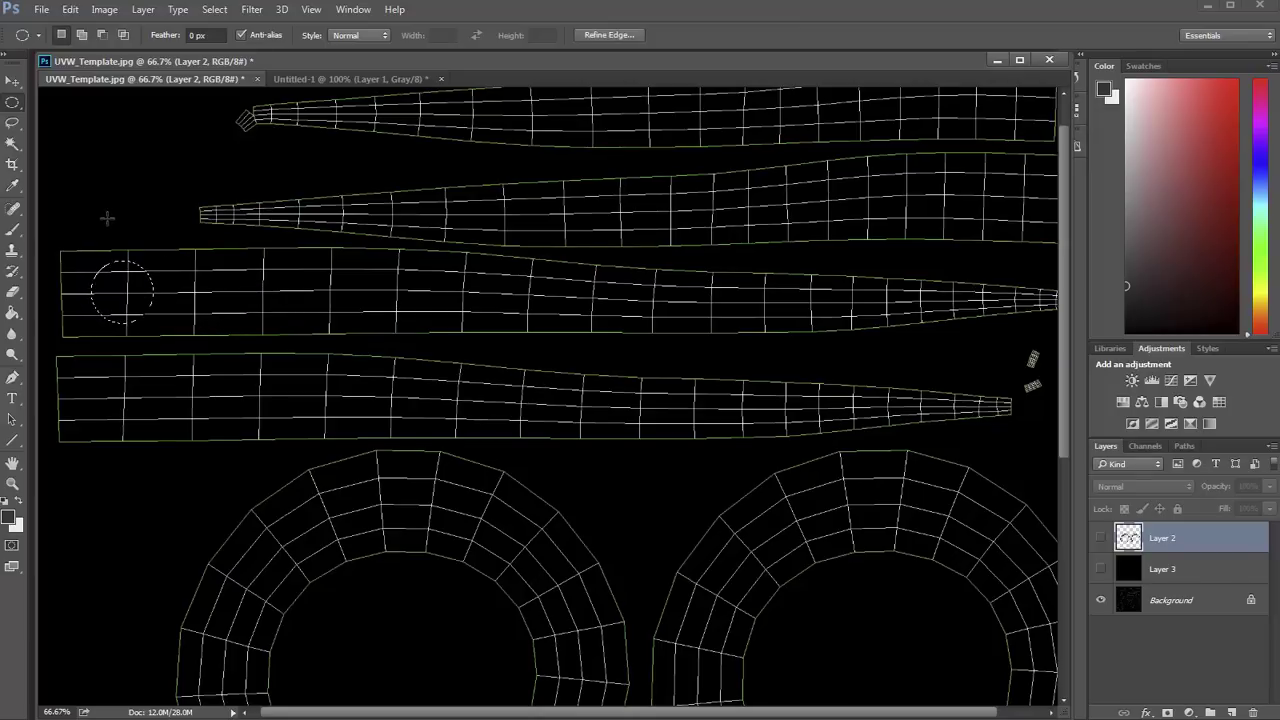
On a new layer, fill the circle with near-white efefef using the Paint Bucket
left_click(1231, 712)
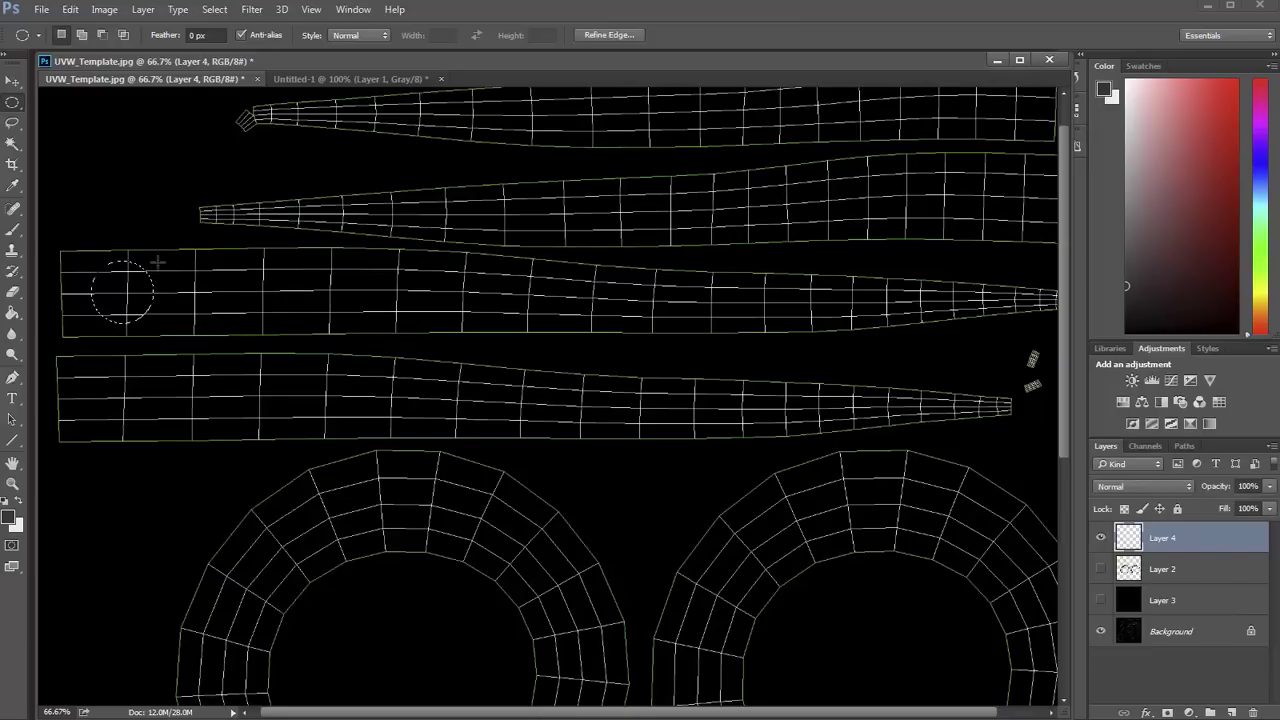
left_click(20, 502)
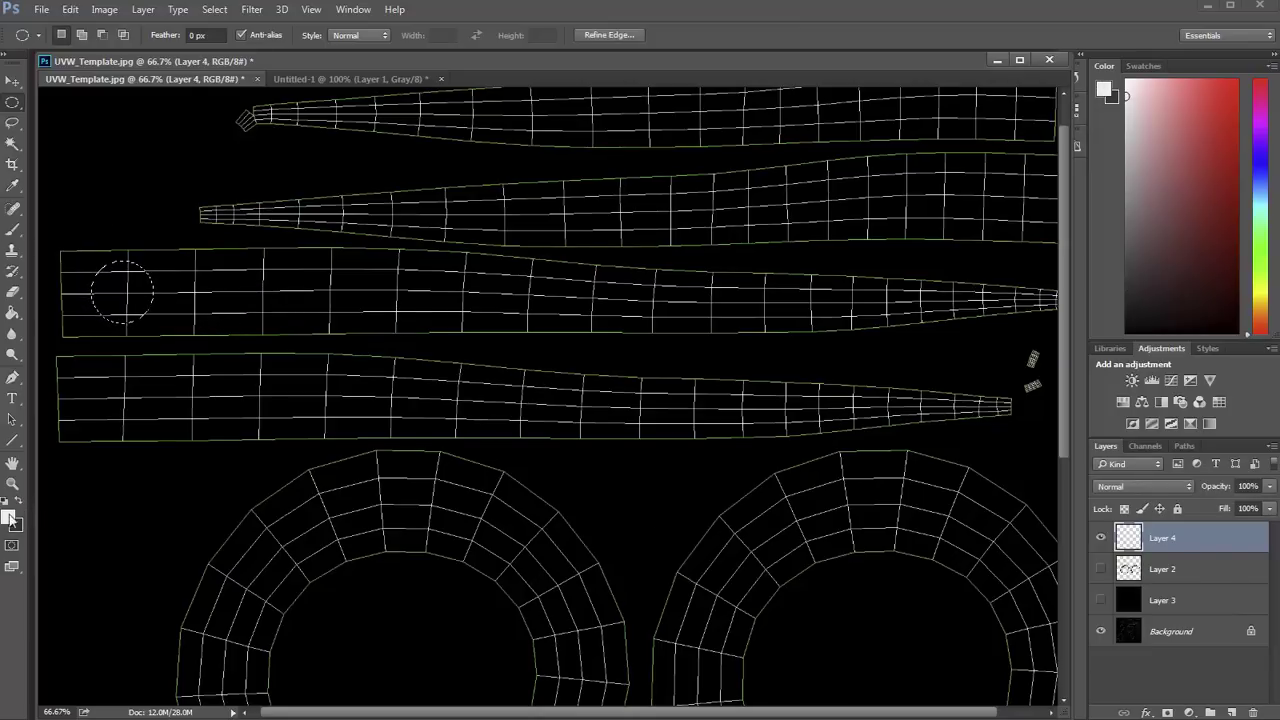
left_click(9, 519)
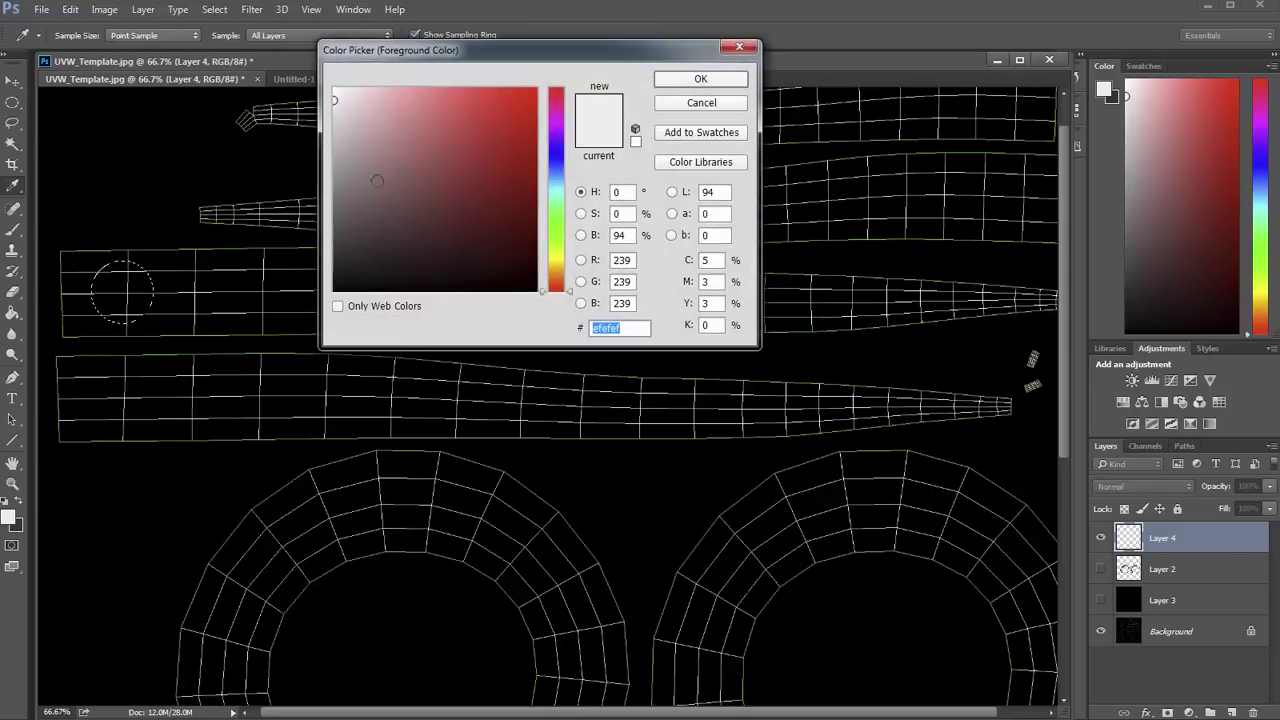
left_click(695, 80)
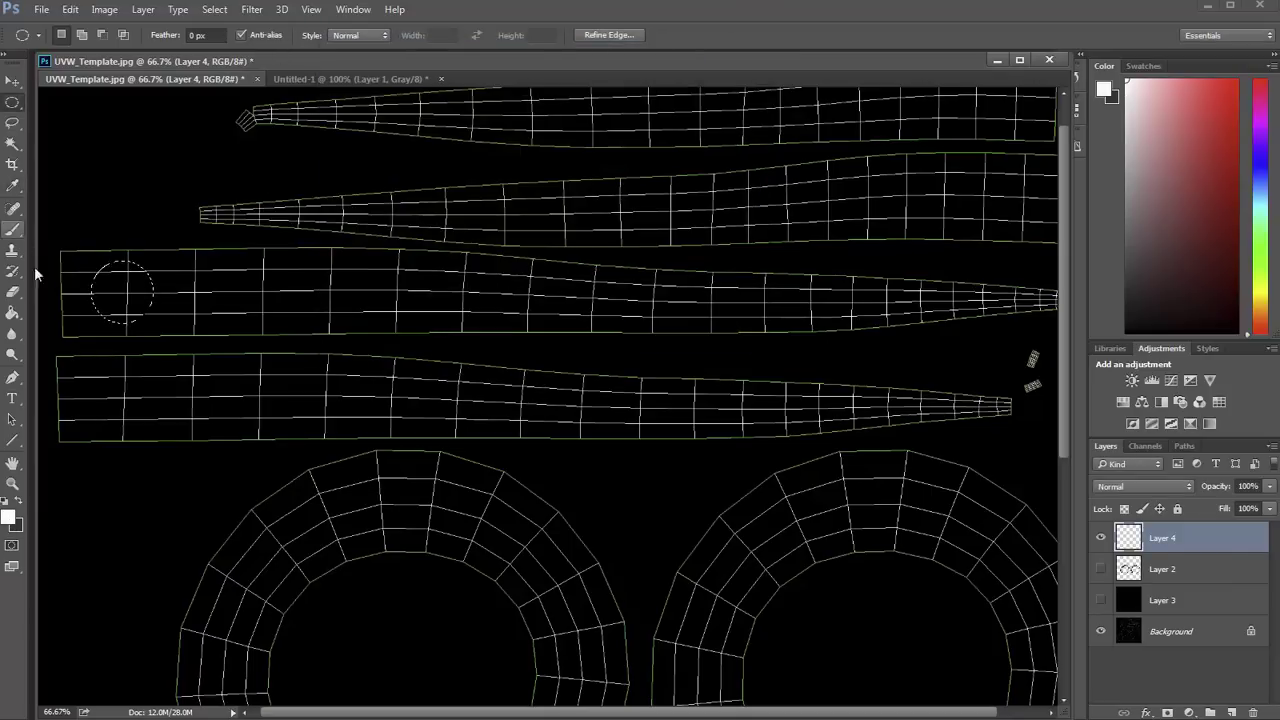
key("g")
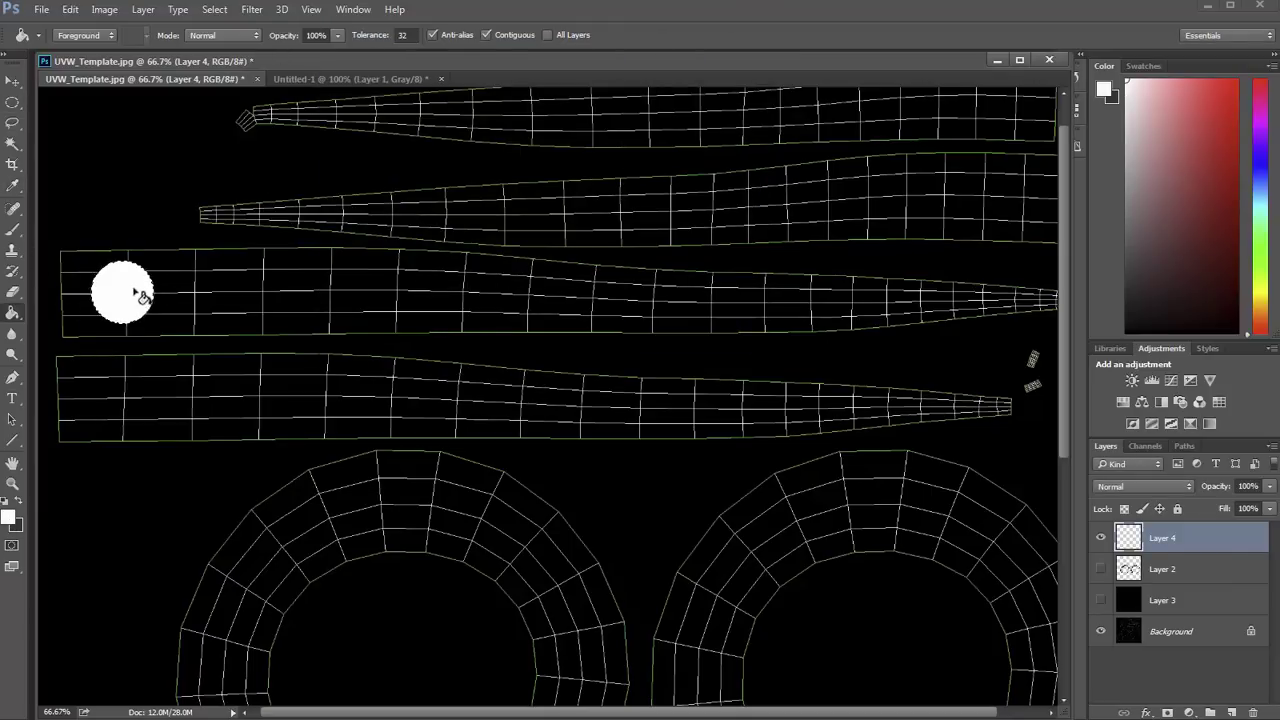
key("ctrl+d")
Position the circles along the upper strip, shrinking the third and fourth slightly
key("v")
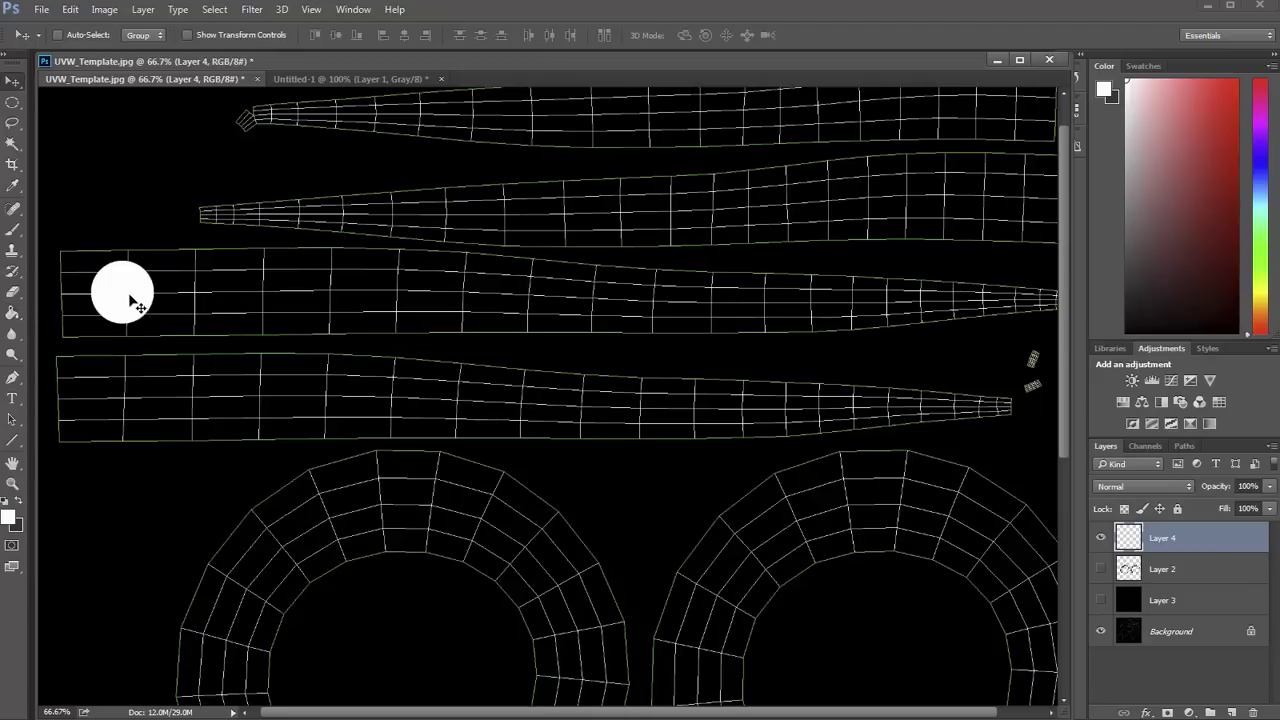
left_click_drag(131, 295, 447, 303)
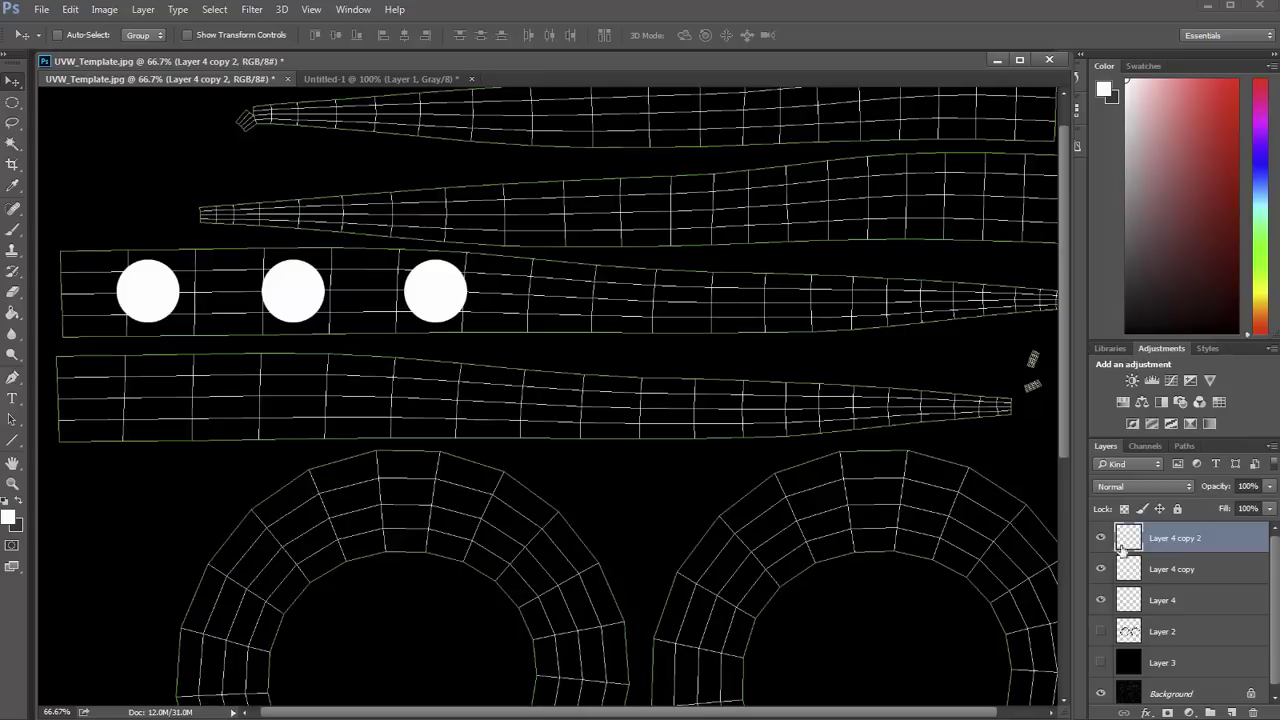
key("ctrl+t")
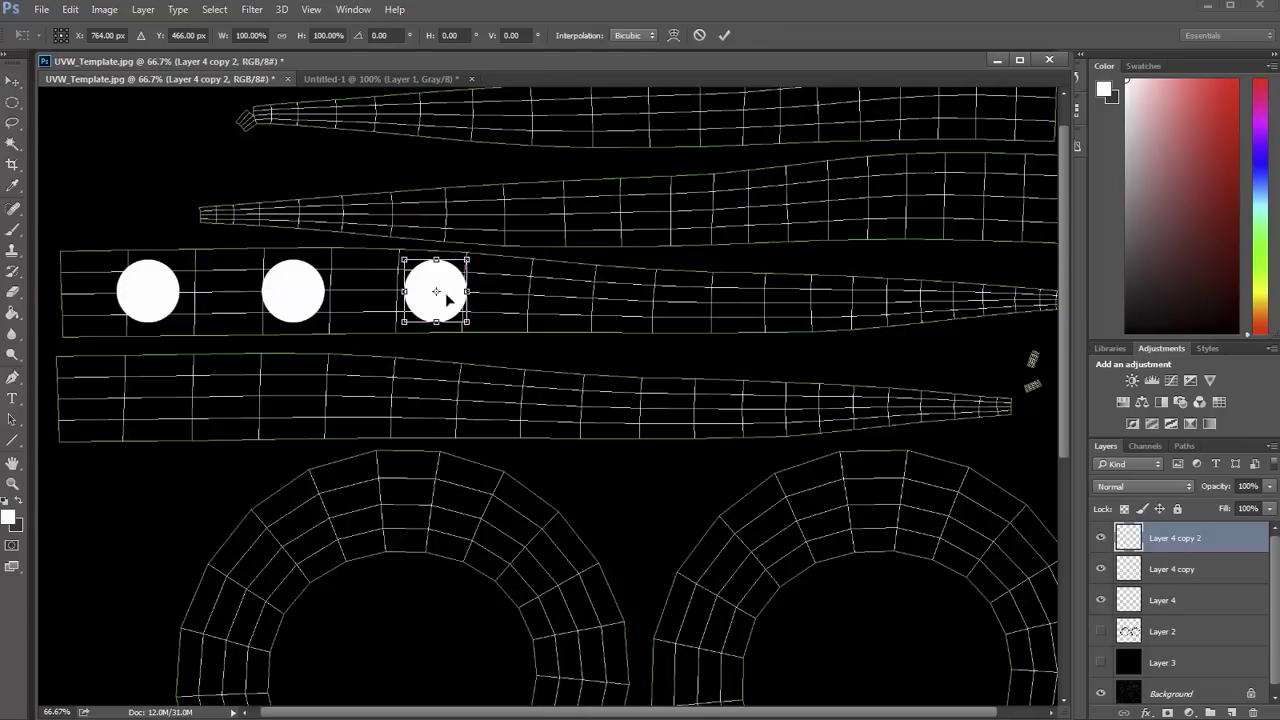
left_click_drag(436, 291, 565, 307)
key("Return")
key("ctrl+t")
key("Return")
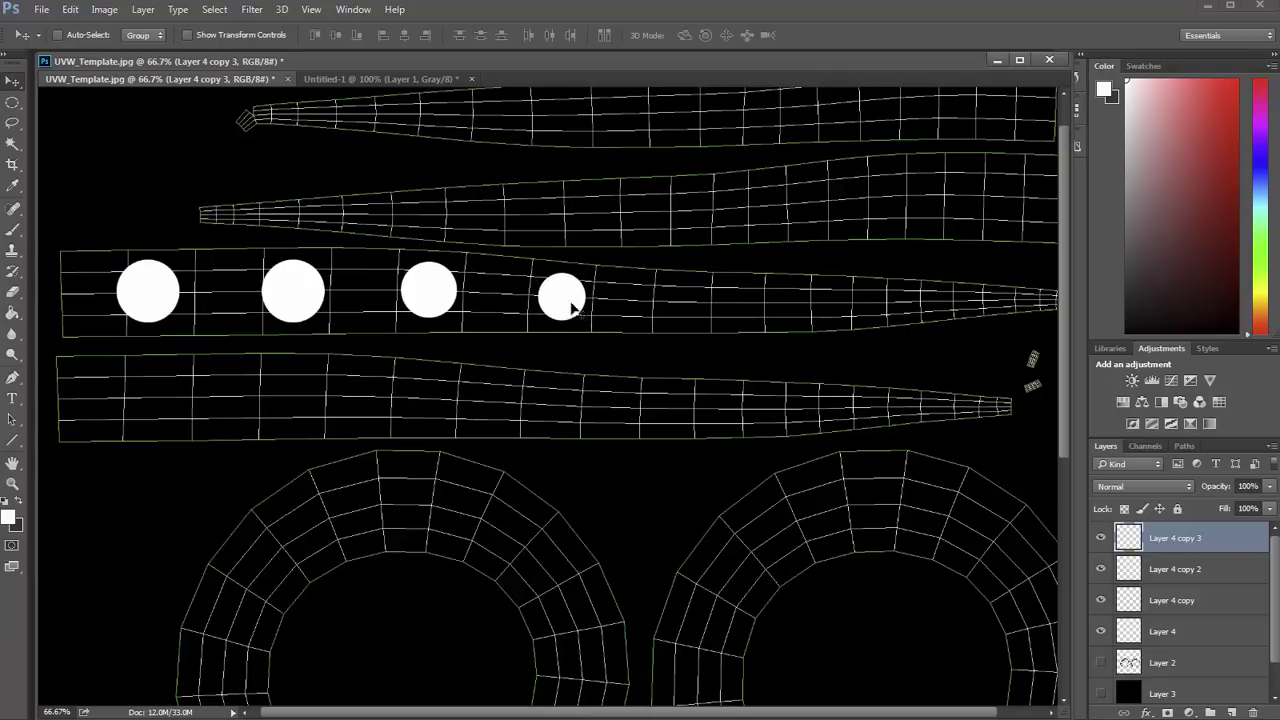
Merge the four circle layers into one and Alt-drag a copy onto the lower strip
left_click(1182, 630, "shift")
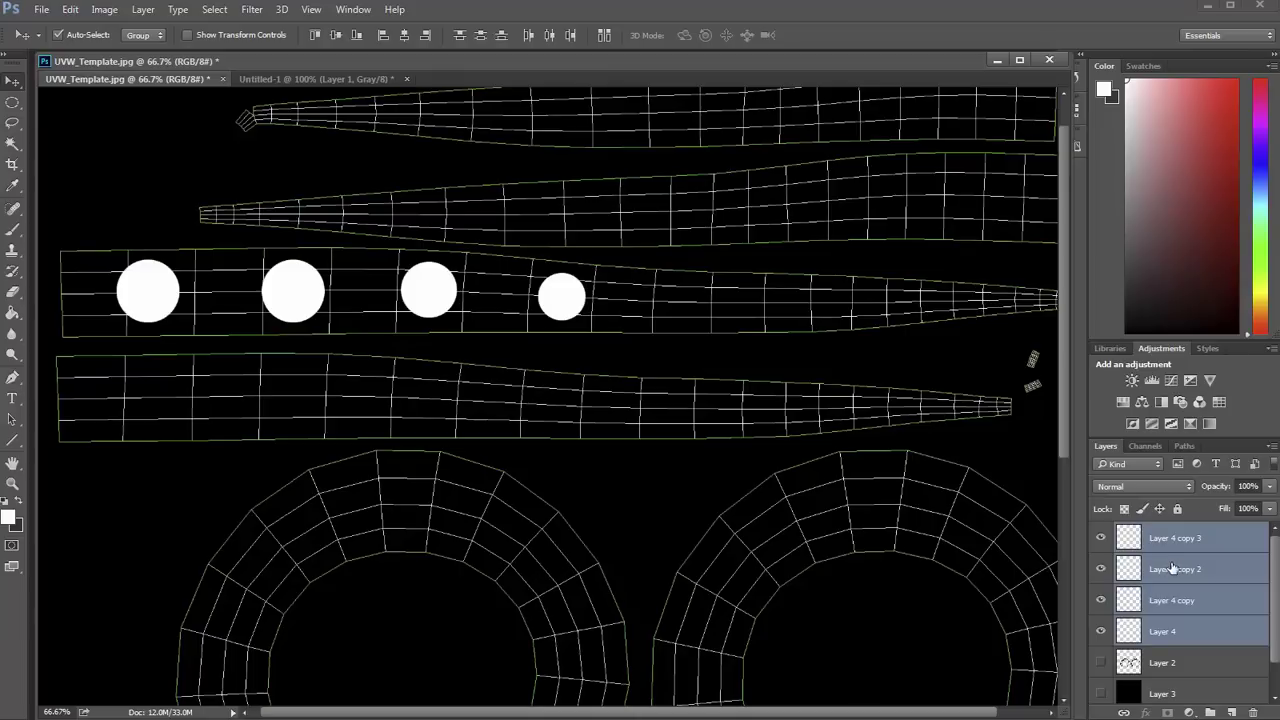
key("ctrl+e")
left_click(1100, 538)
left_click(1100, 538)
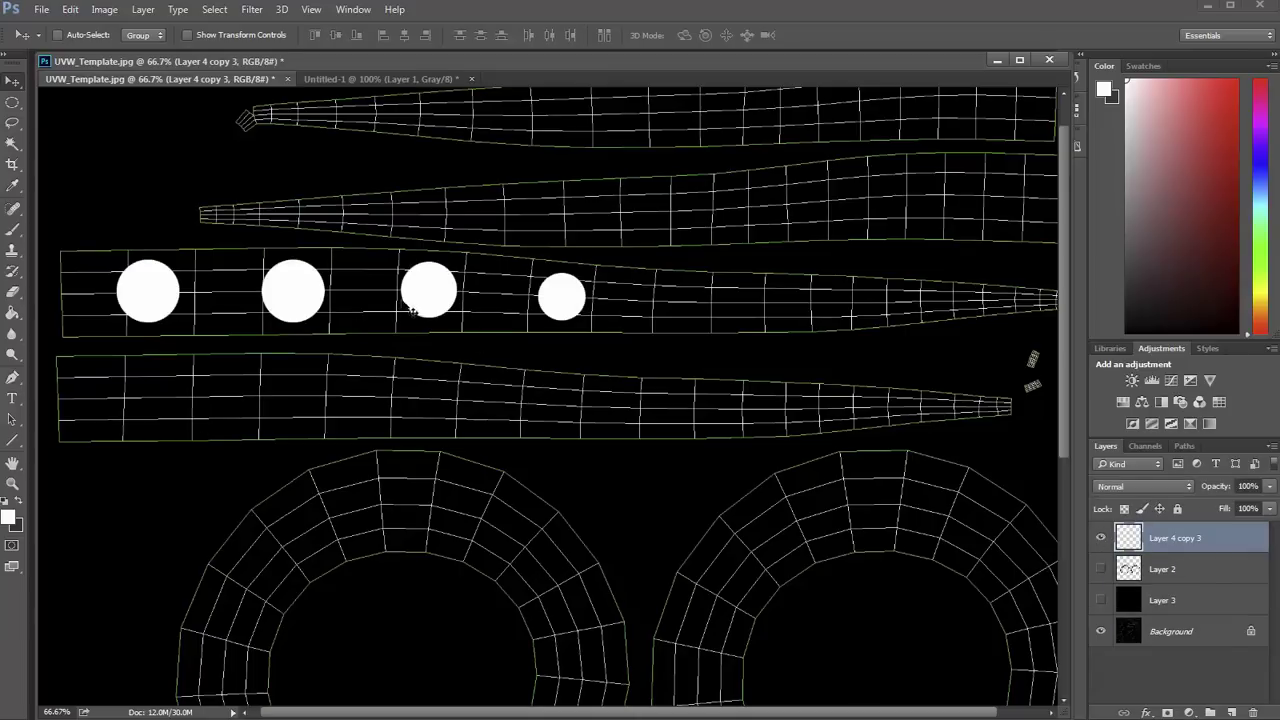
left_click_drag(410, 305, 434, 396)
Nudge the third and fourth lower circles into place and merge them onto the upper row's layer
key("m")
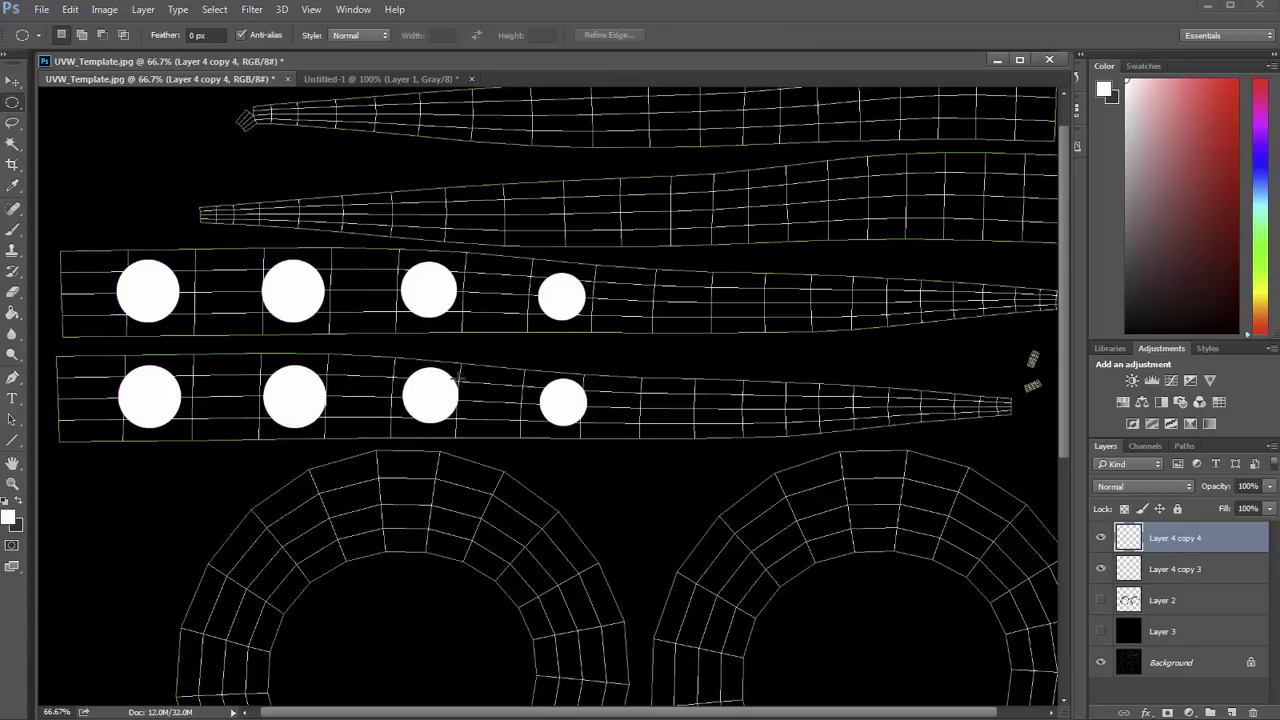
left_click_drag(477, 351, 390, 455)
key("v")
left_click_drag(440, 405, 443, 403)
key("m")
mouse_move(530, 373)
left_mouse_down()
mouse_move(598, 398)
mouse_move(600, 430)
mouse_move(567, 402)
left_mouse_up()
key("v")
key("ctrl+d")
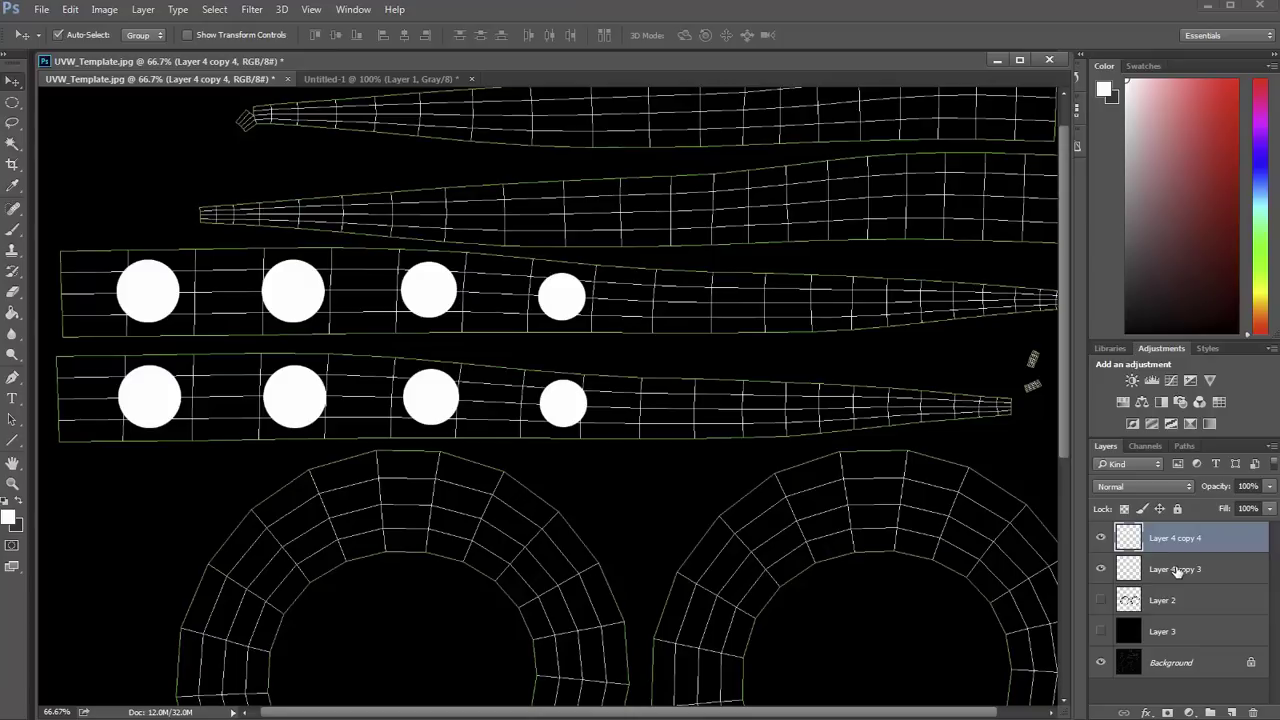
key("ctrl+e")
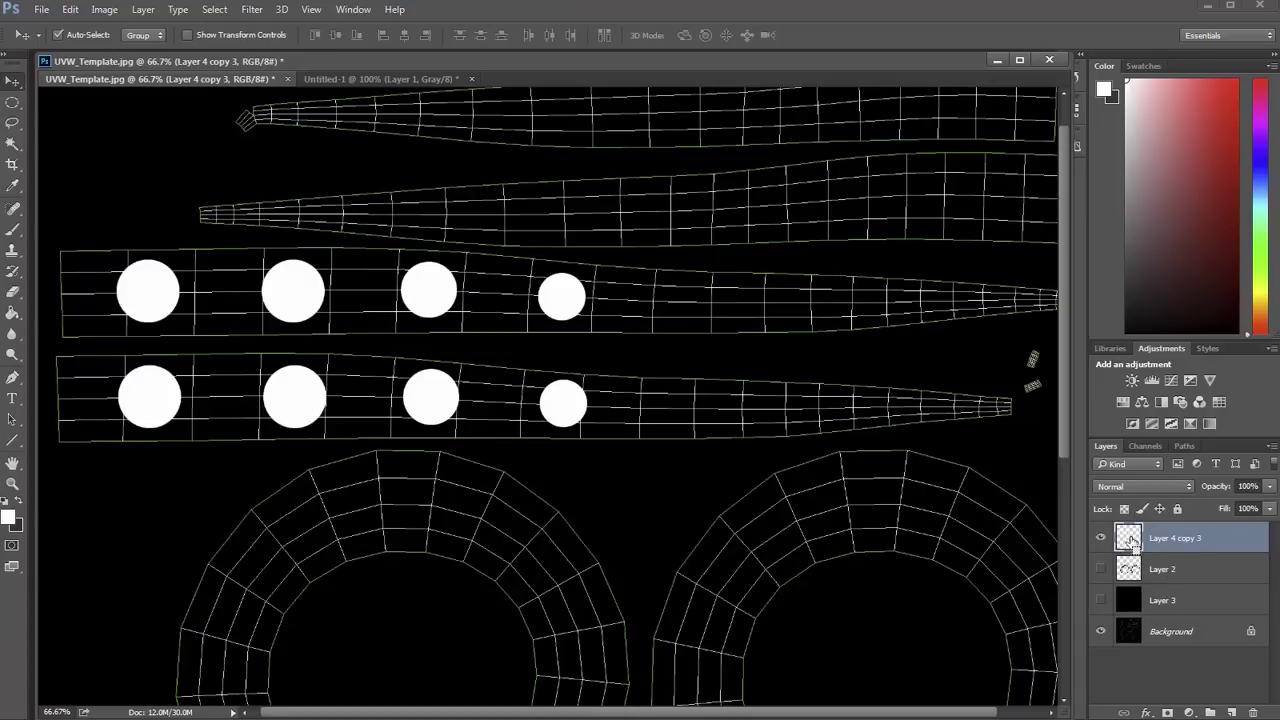
Contract the circle selection by 10 px, delete the centres to leave rings, and show black Layer 3
left_click(1129, 538, "ctrl")
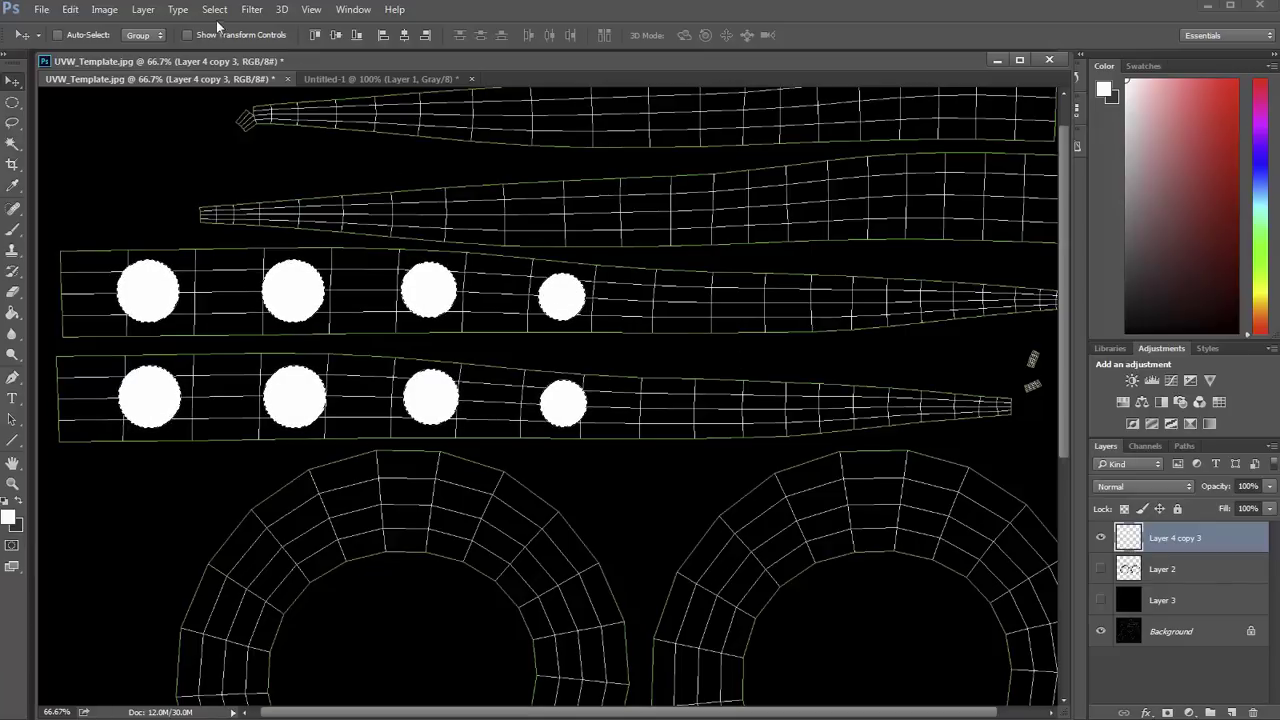
left_click(219, 14)
mouse_move(240, 216)
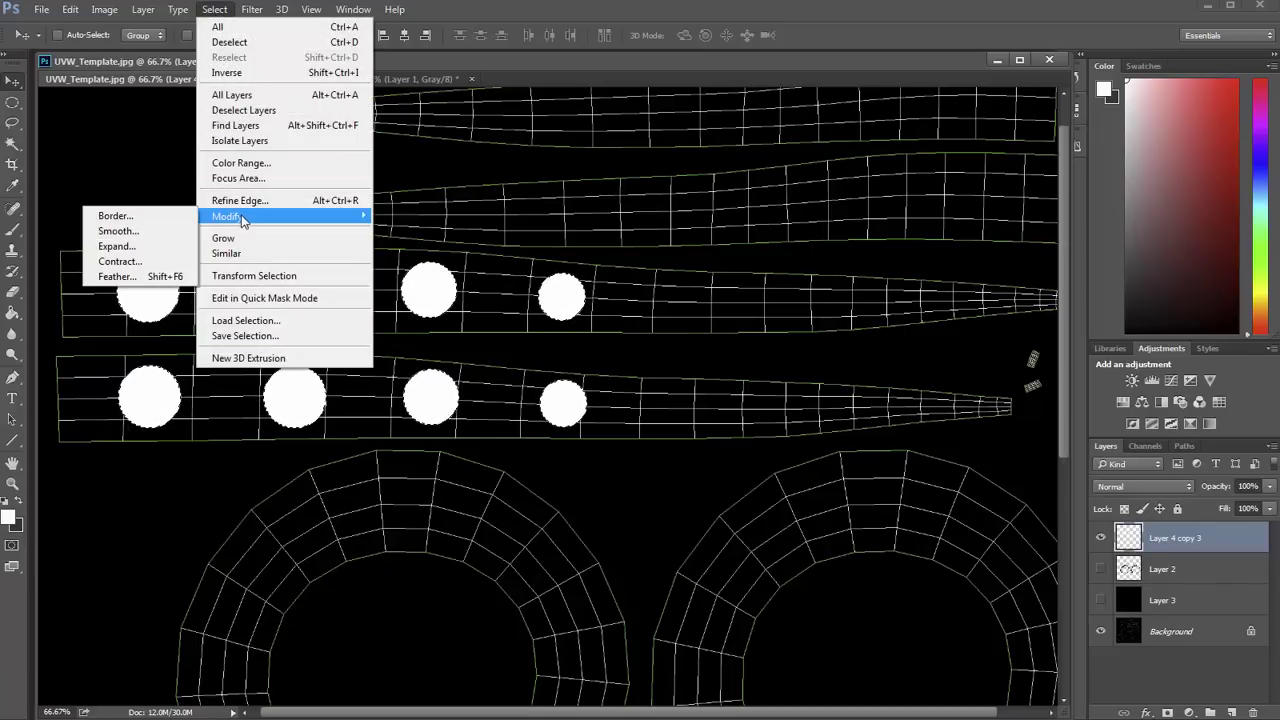
left_click(120, 261)
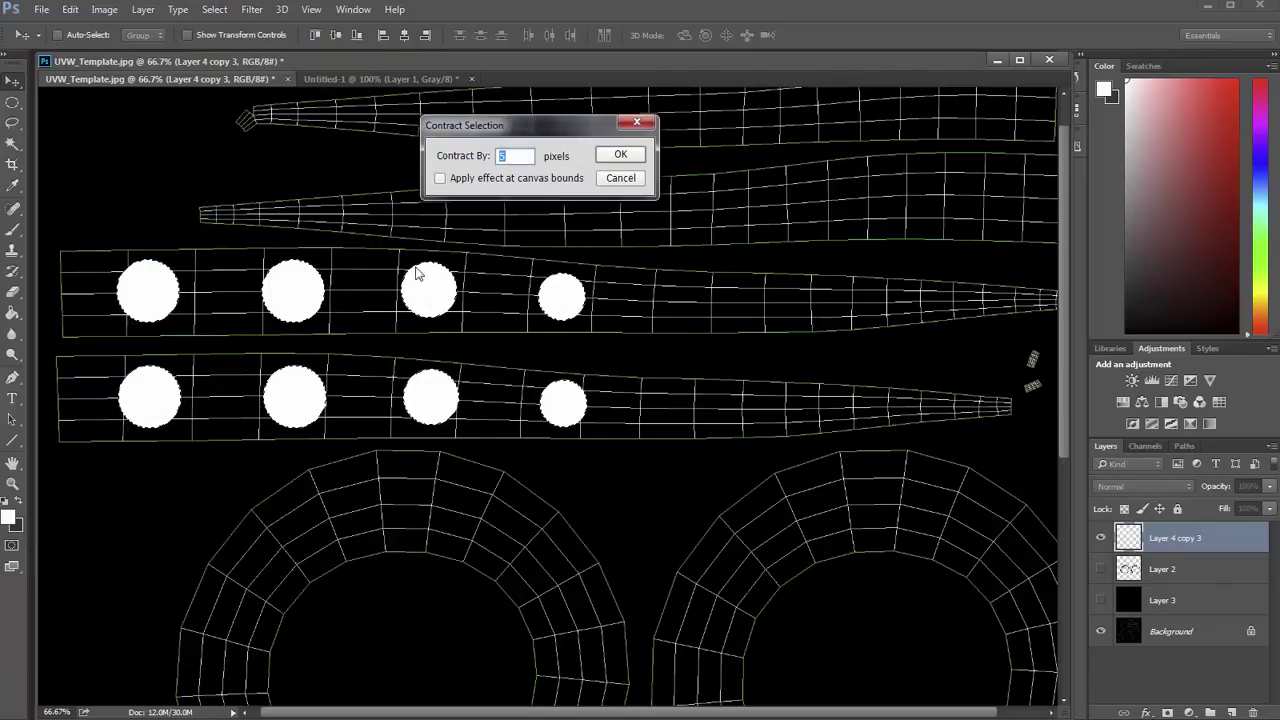
type("10")
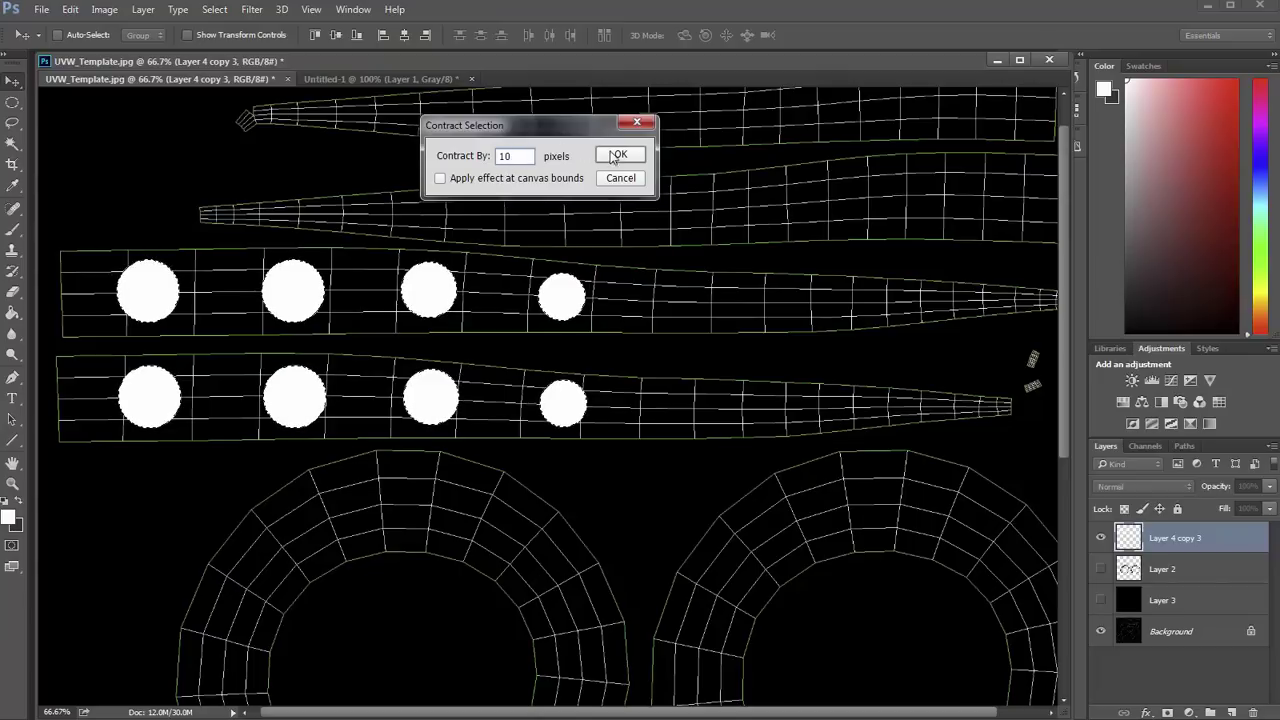
left_click(619, 155)
key("ctrl")
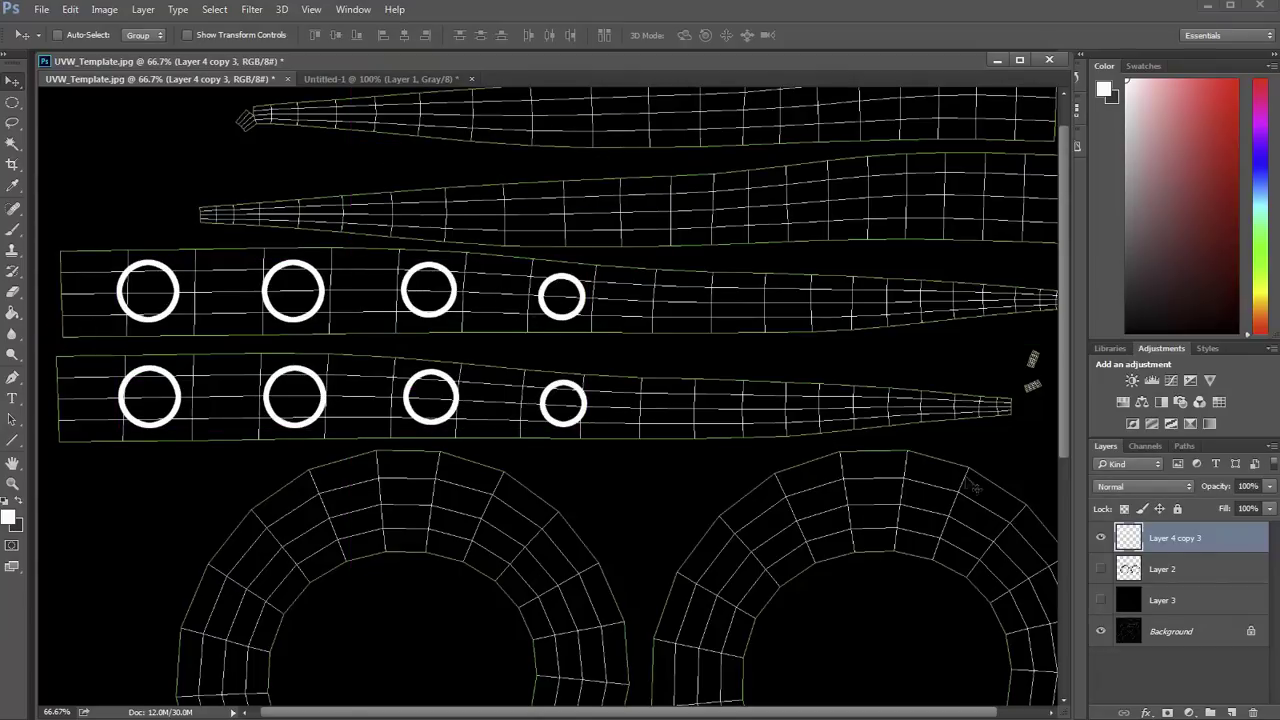
left_click(1100, 601)
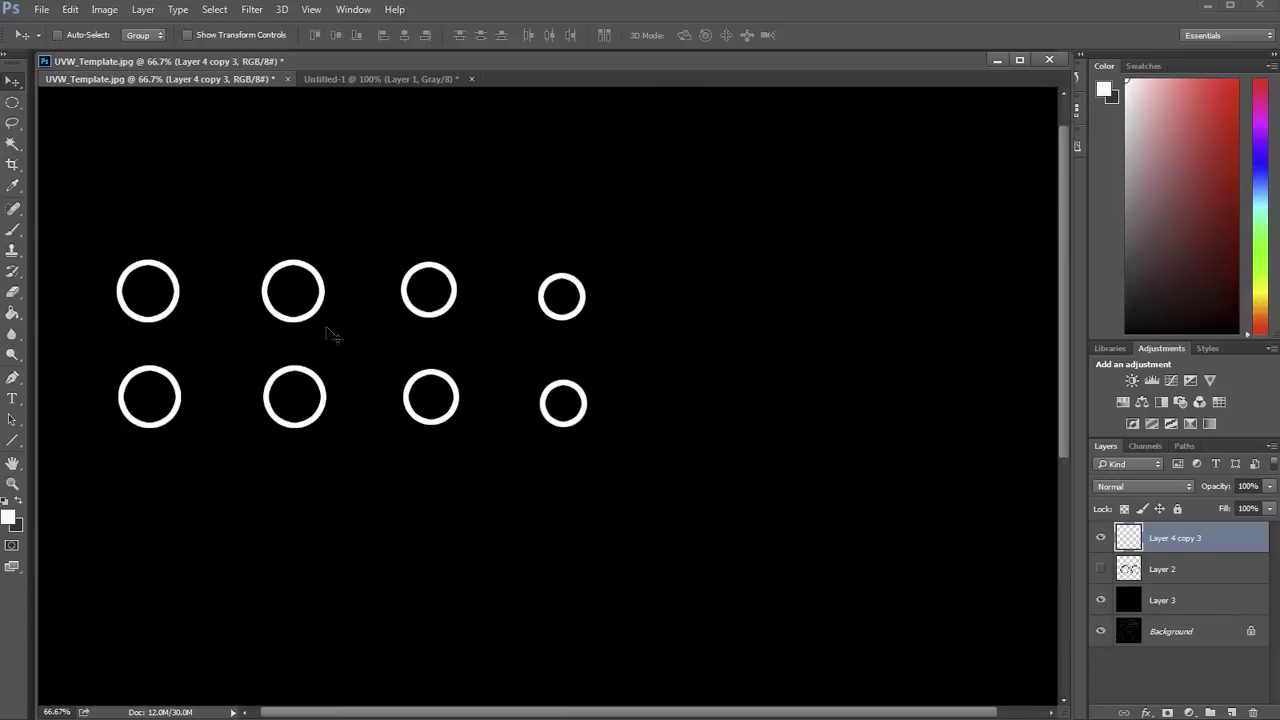
Soften the rings with a Gaussian Blur of radius 2.1 pixels
key("z")
left_click(469, 256)
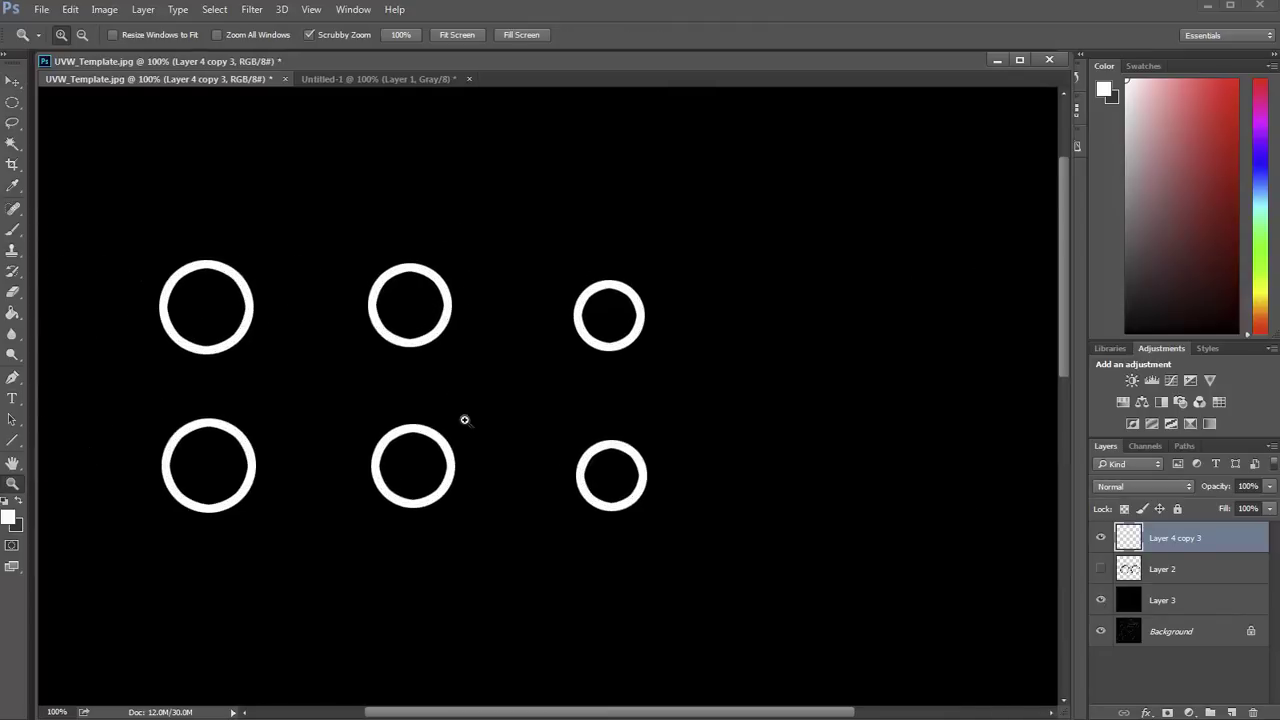
scroll(443, 711, "left", 4)
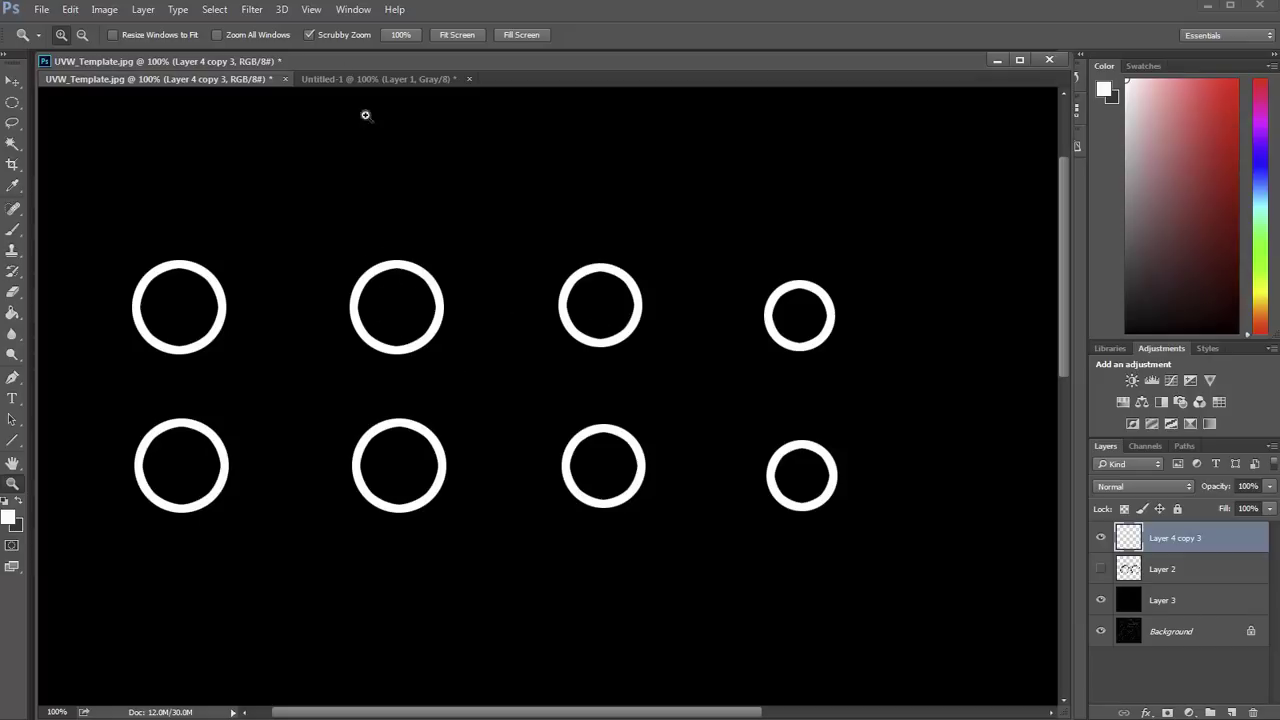
left_click(256, 10)
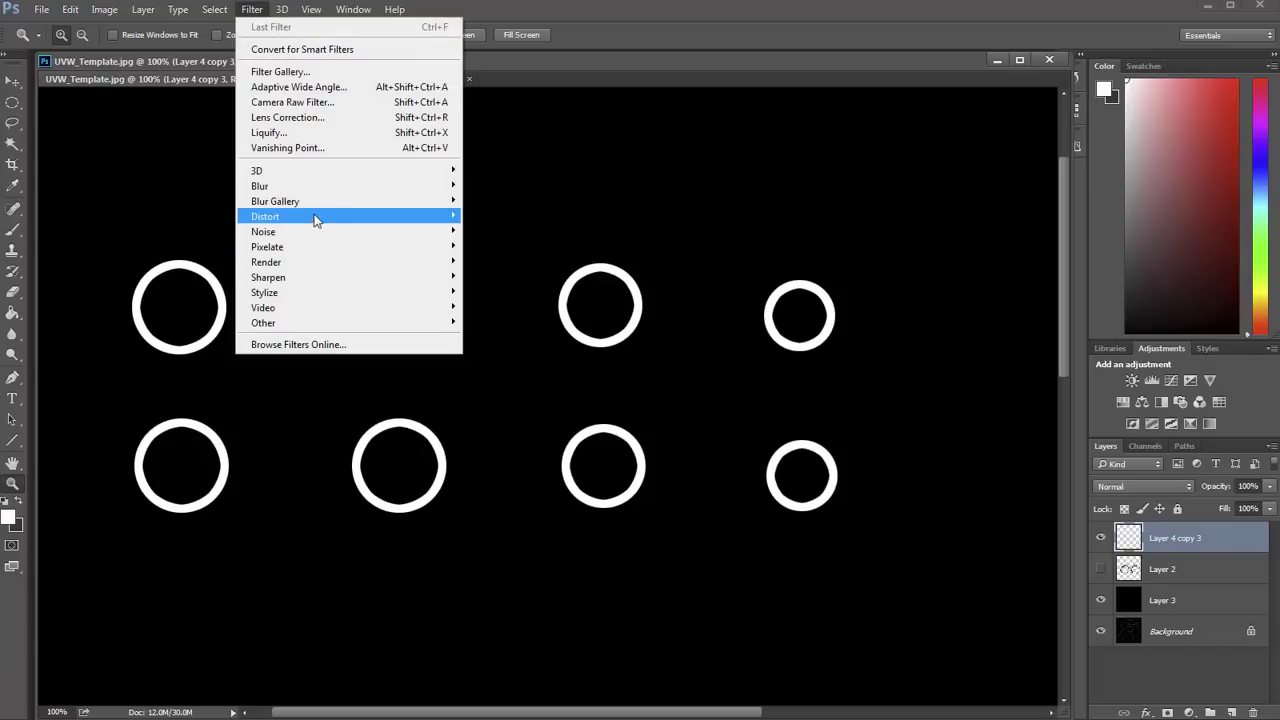
mouse_move(309, 195)
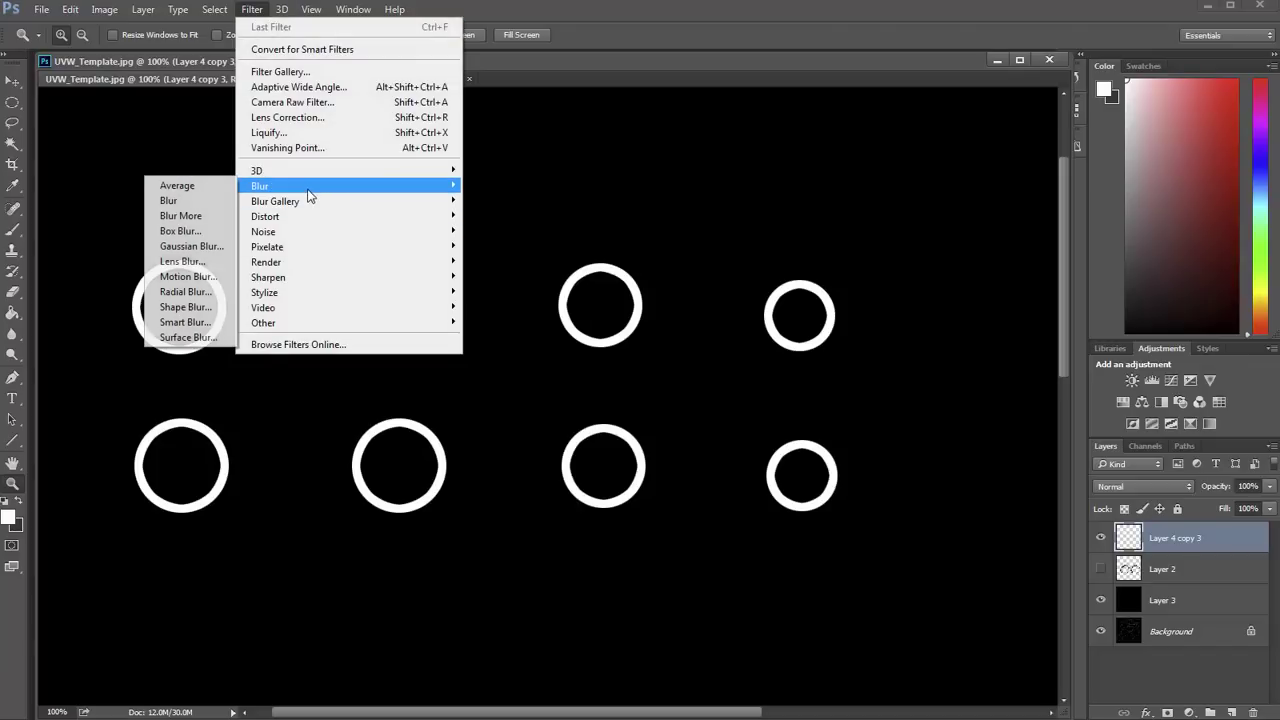
left_click(209, 249)
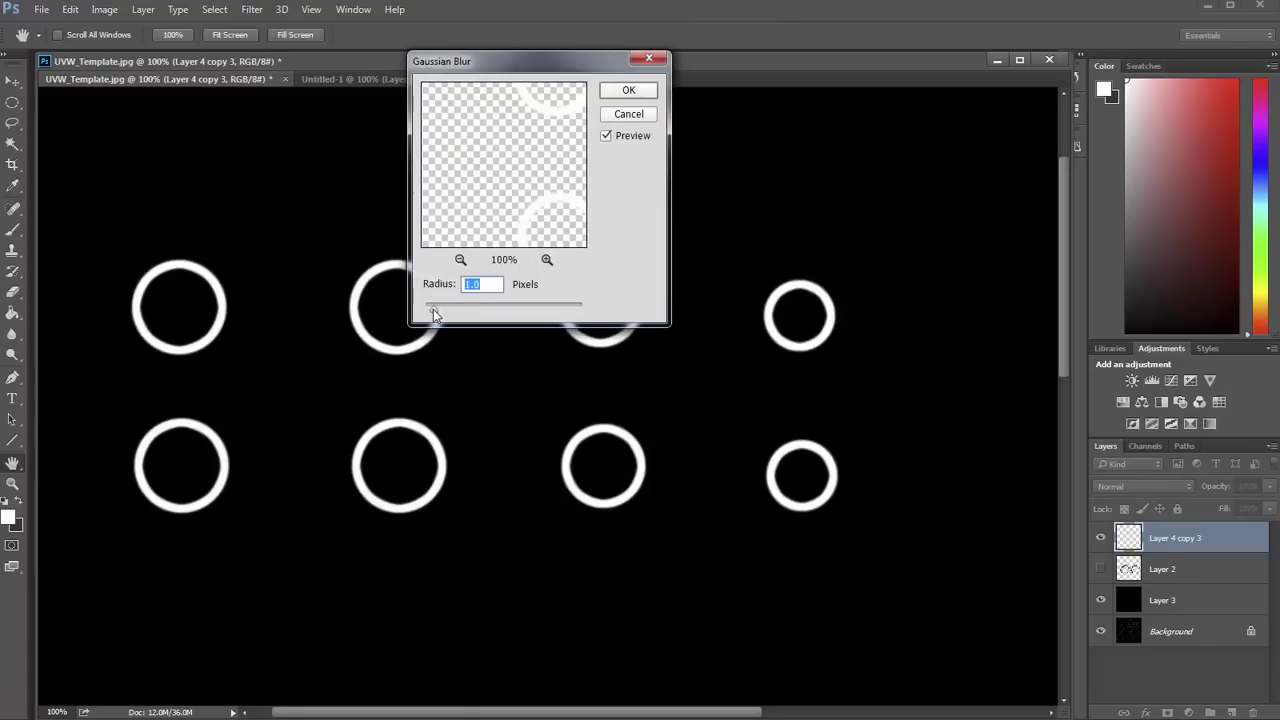
left_click_drag(438, 314, 444, 315)
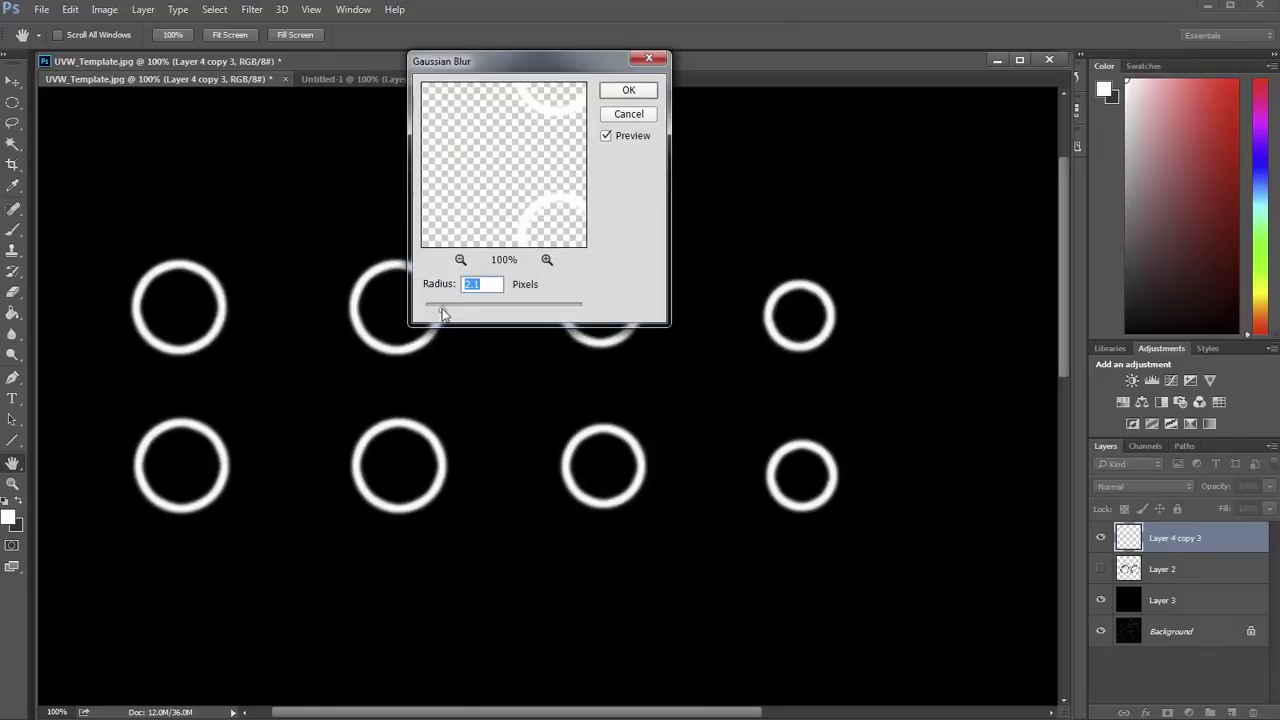
left_click(629, 91)
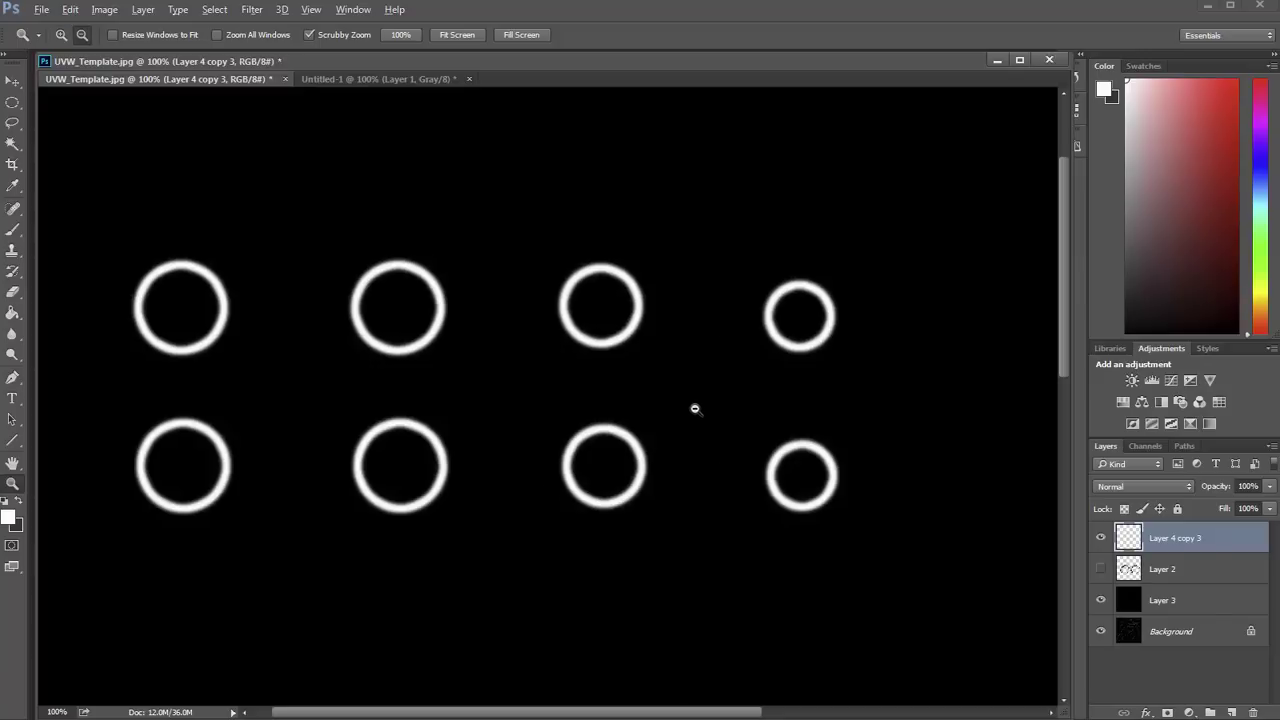
left_click(684, 409, "alt")
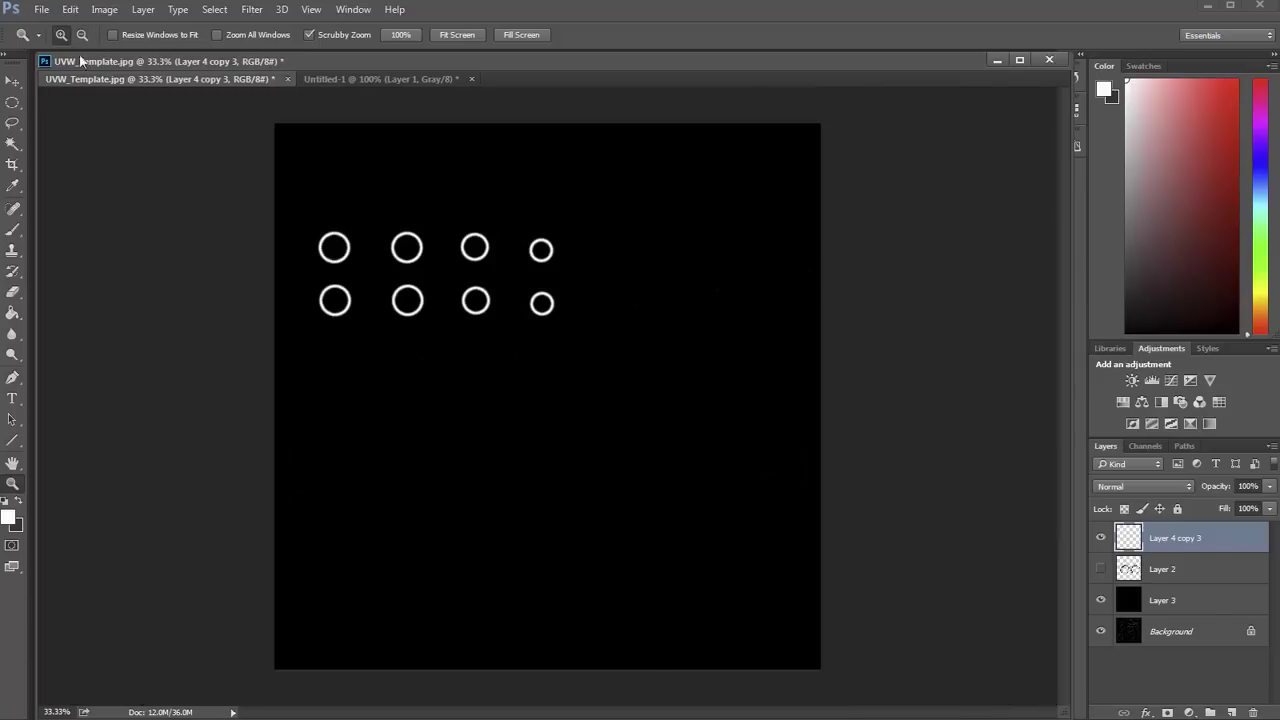
Save the image as JPEG 'Gem_Mask' next to Celtic_Mask, accepting the default JPEG options
left_click(45, 12)
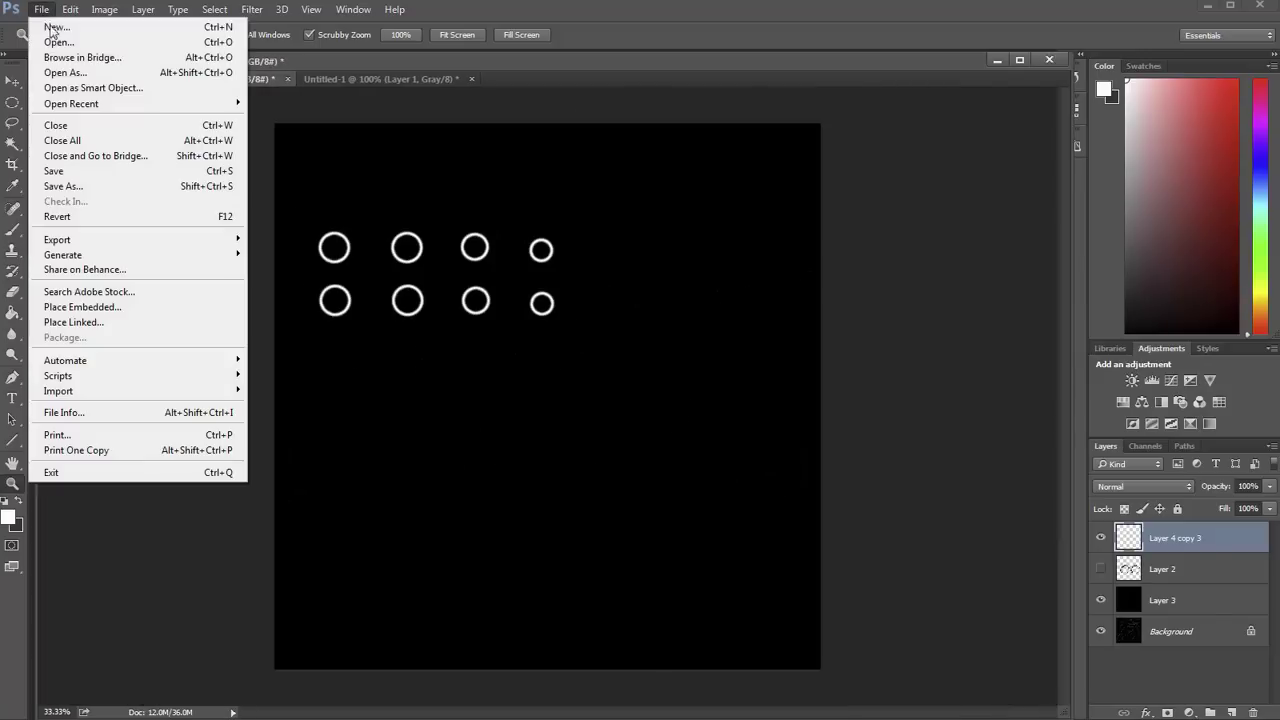
left_click(78, 187)
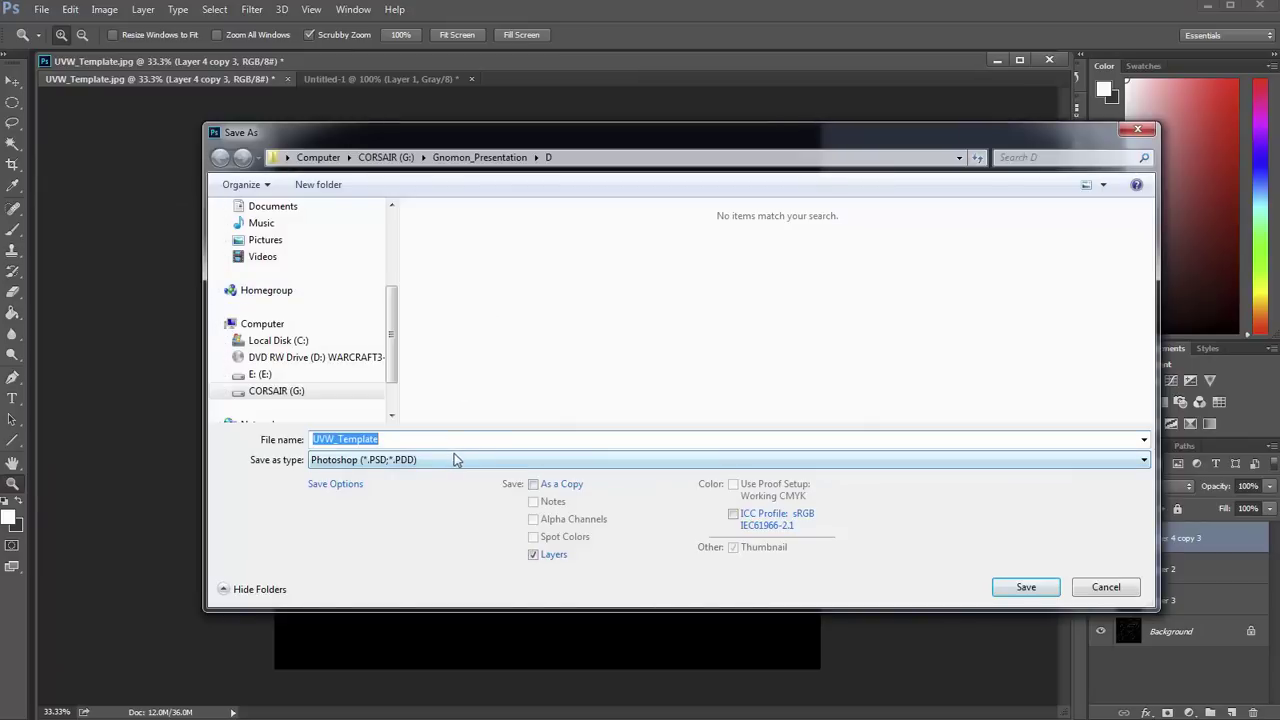
left_click(456, 459)
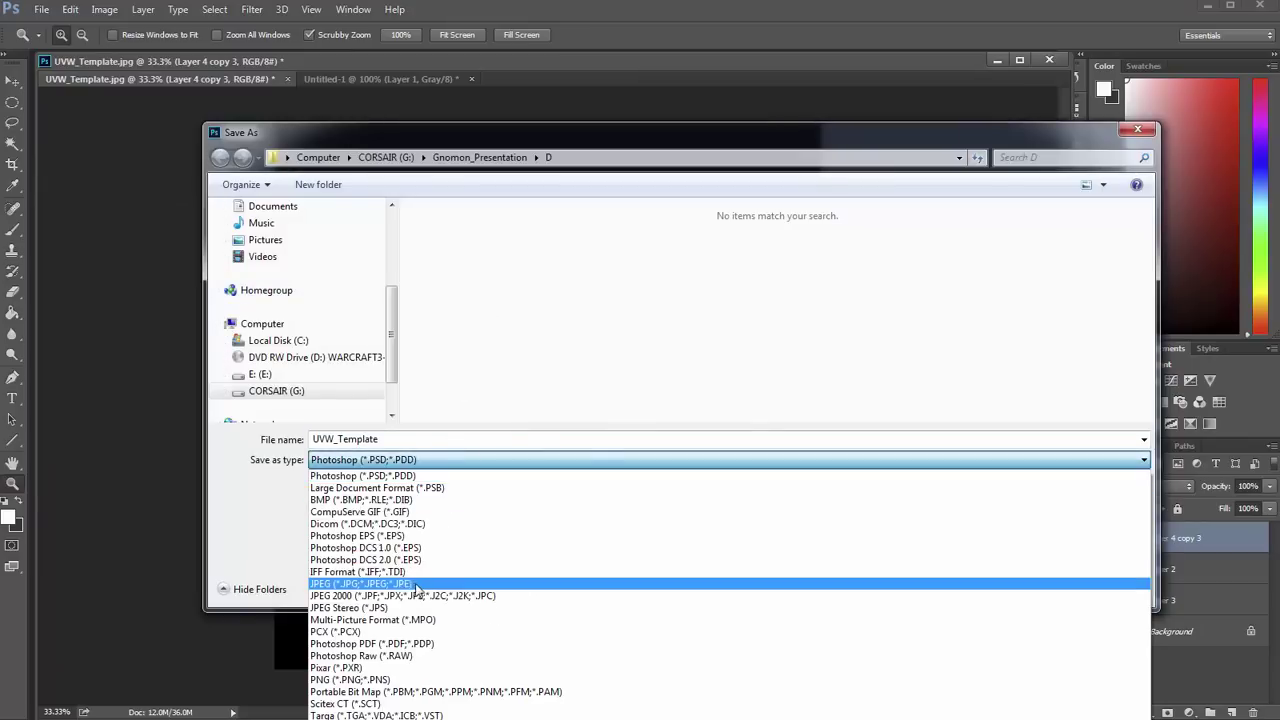
left_click(416, 584)
left_click(455, 250)
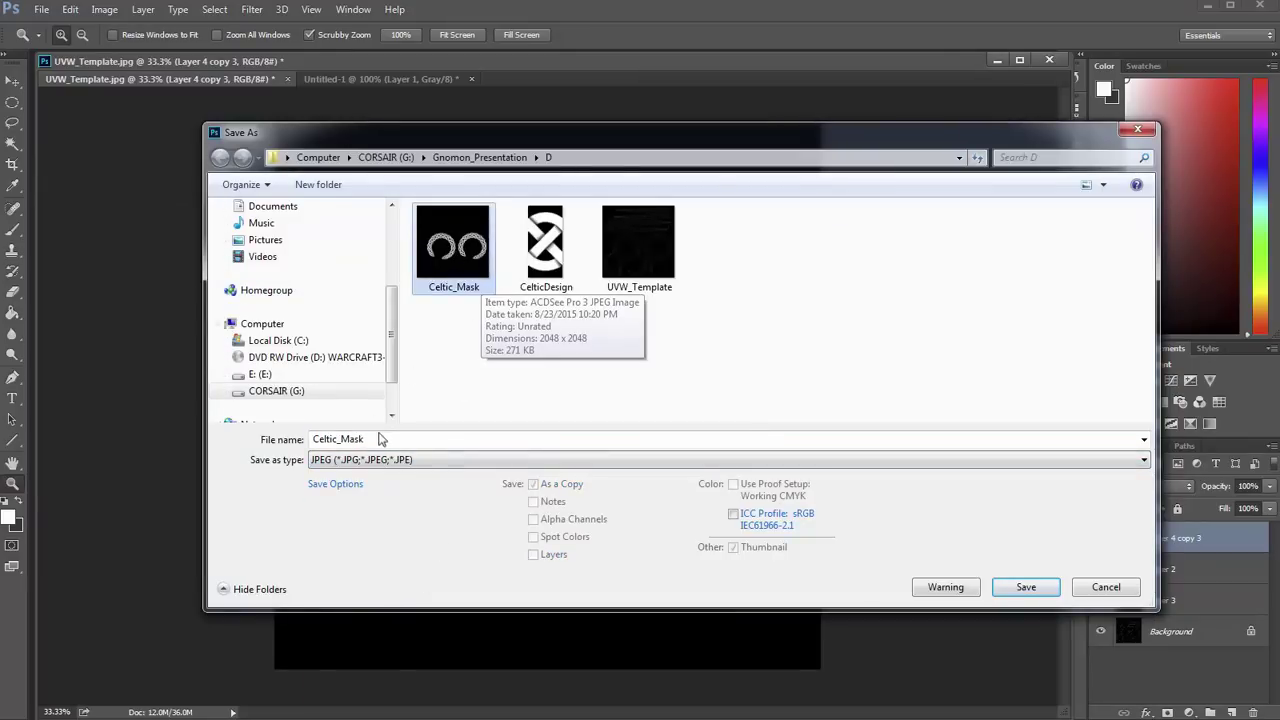
double_click(342, 440)
left_click_drag(340, 440, 303, 440)
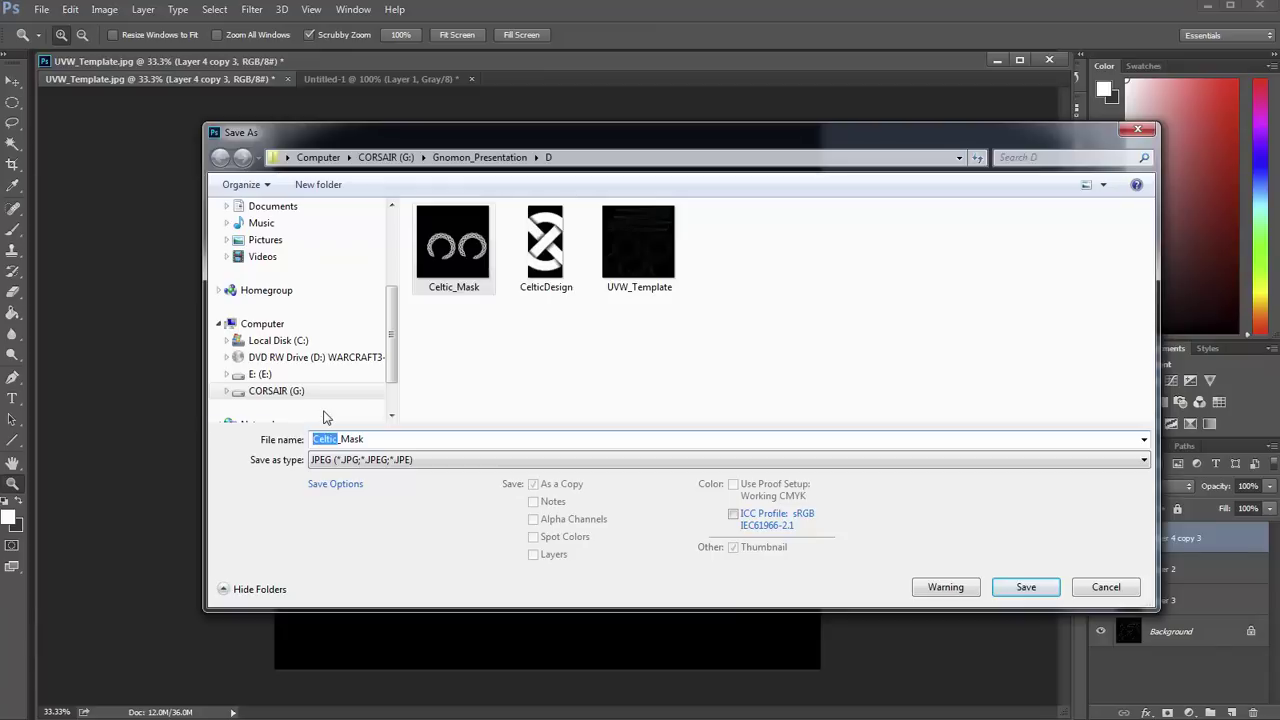
type("Gem")
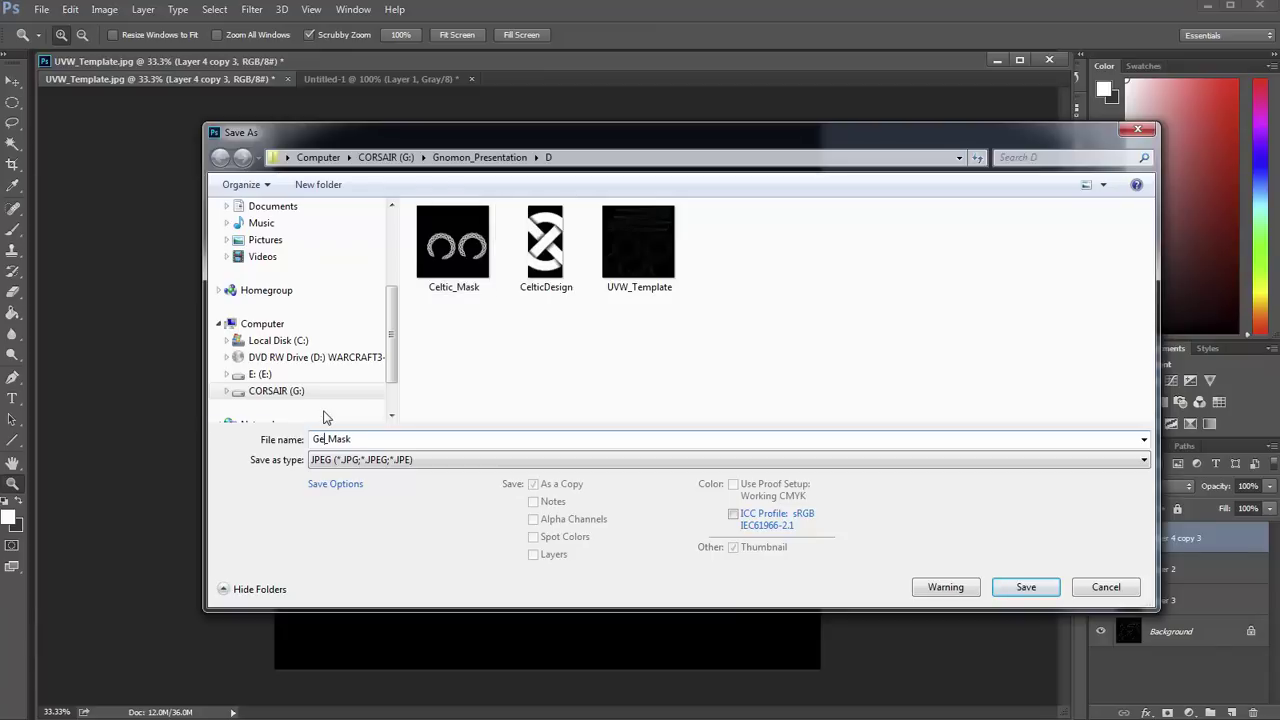
left_click(1014, 594)
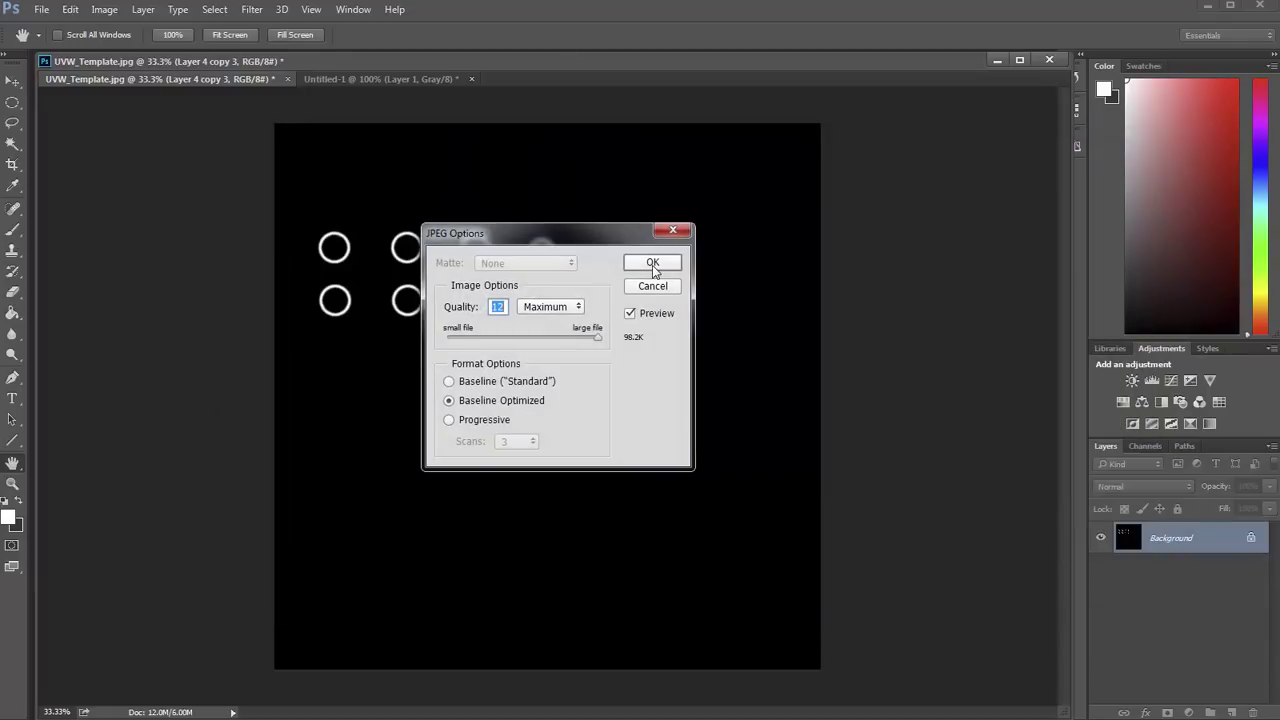
left_click(652, 264)
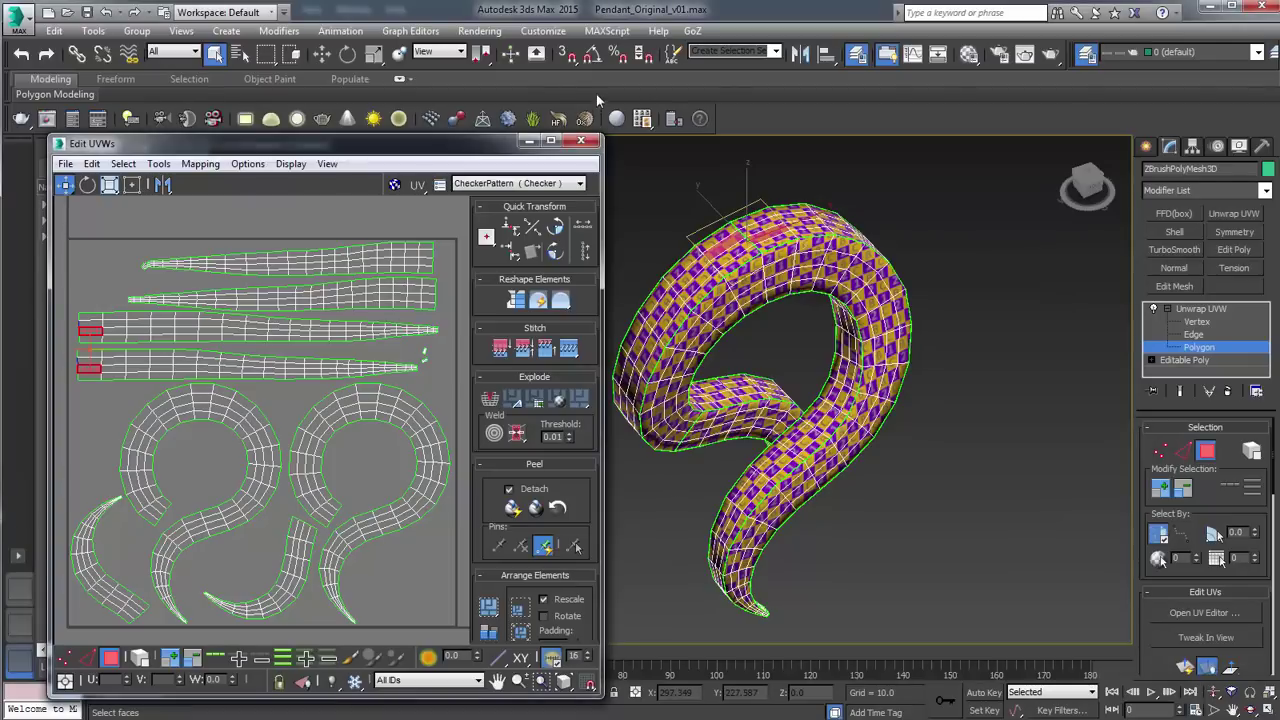
Close the Edit UVWs window and collapse the Unwrap UVW stack into an Editable Poly
left_click(580, 140)
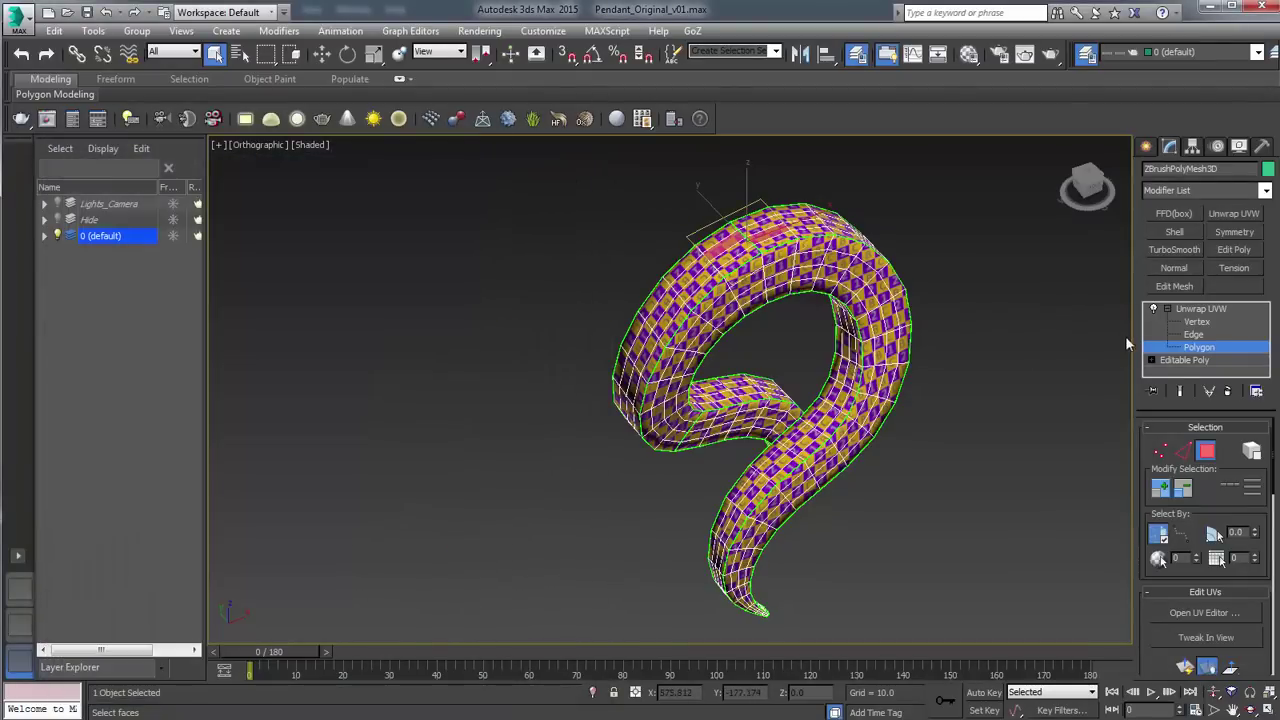
left_click(1199, 346)
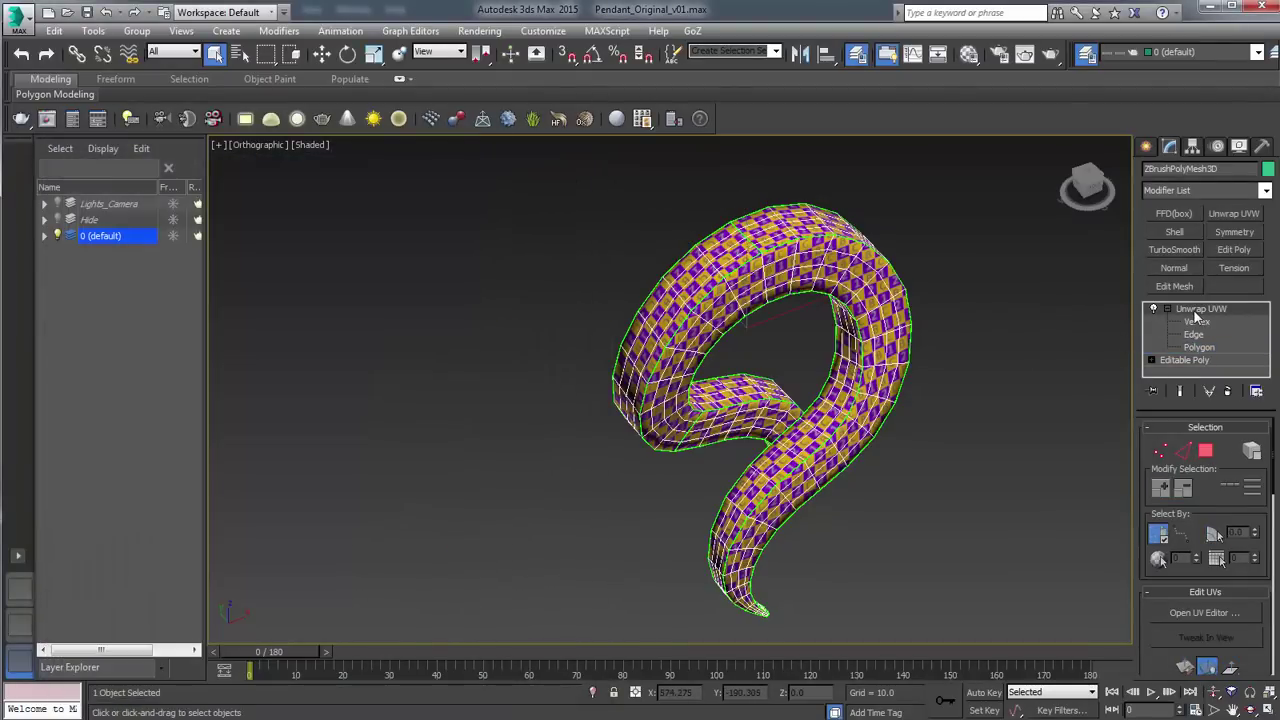
right_click(1197, 316)
left_click(1224, 534)
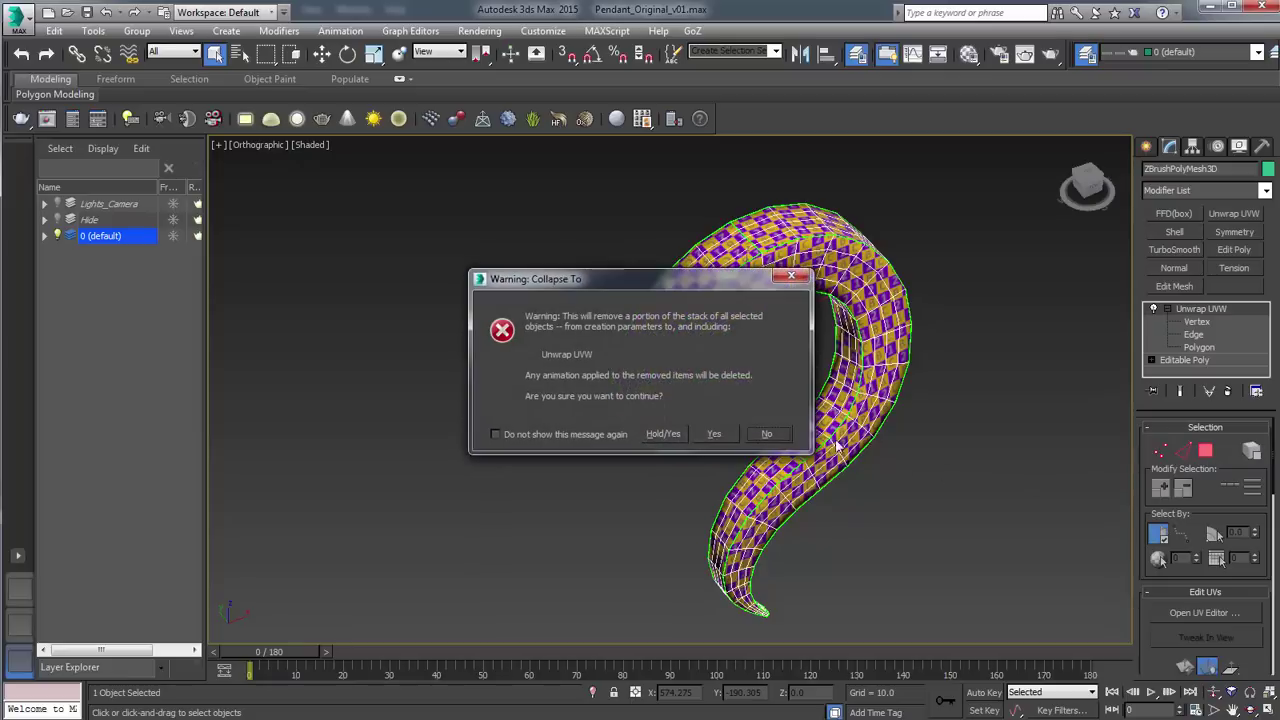
left_click(722, 434)
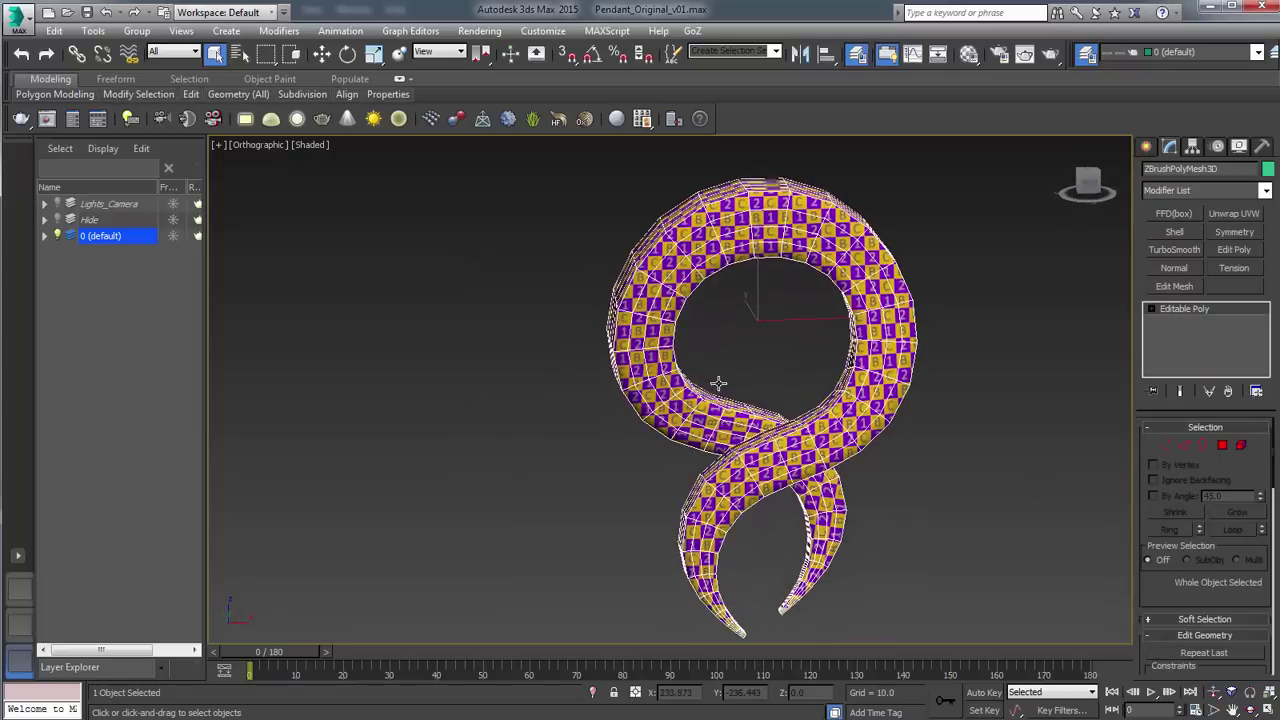
left_click_drag(737, 360, 706, 349)
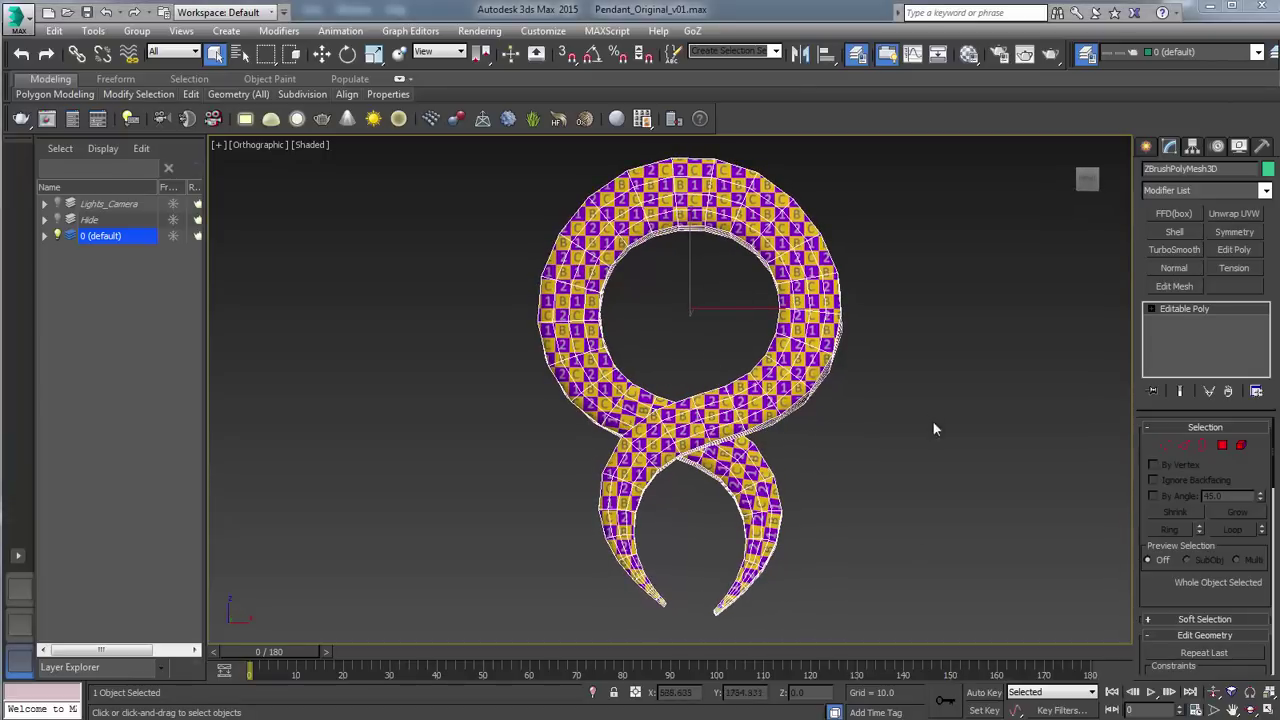
left_click_drag(893, 363, 931, 371)
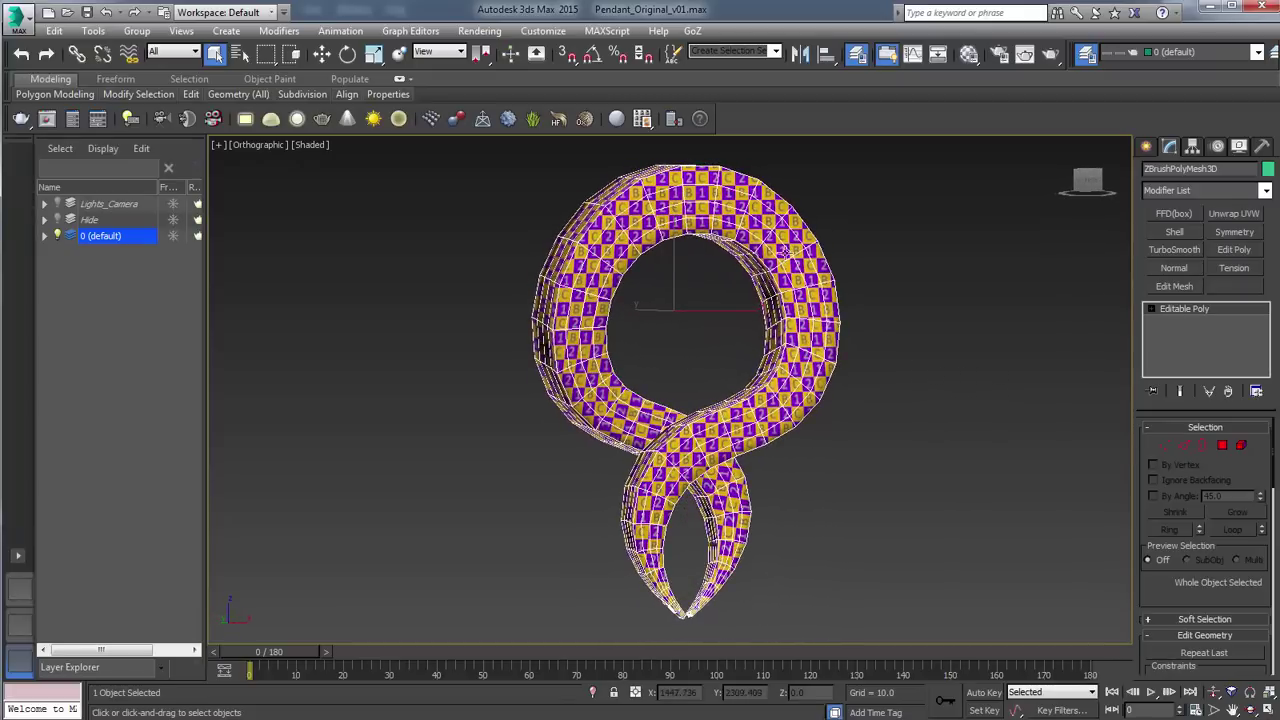
scroll(748, 330, "up", 4)
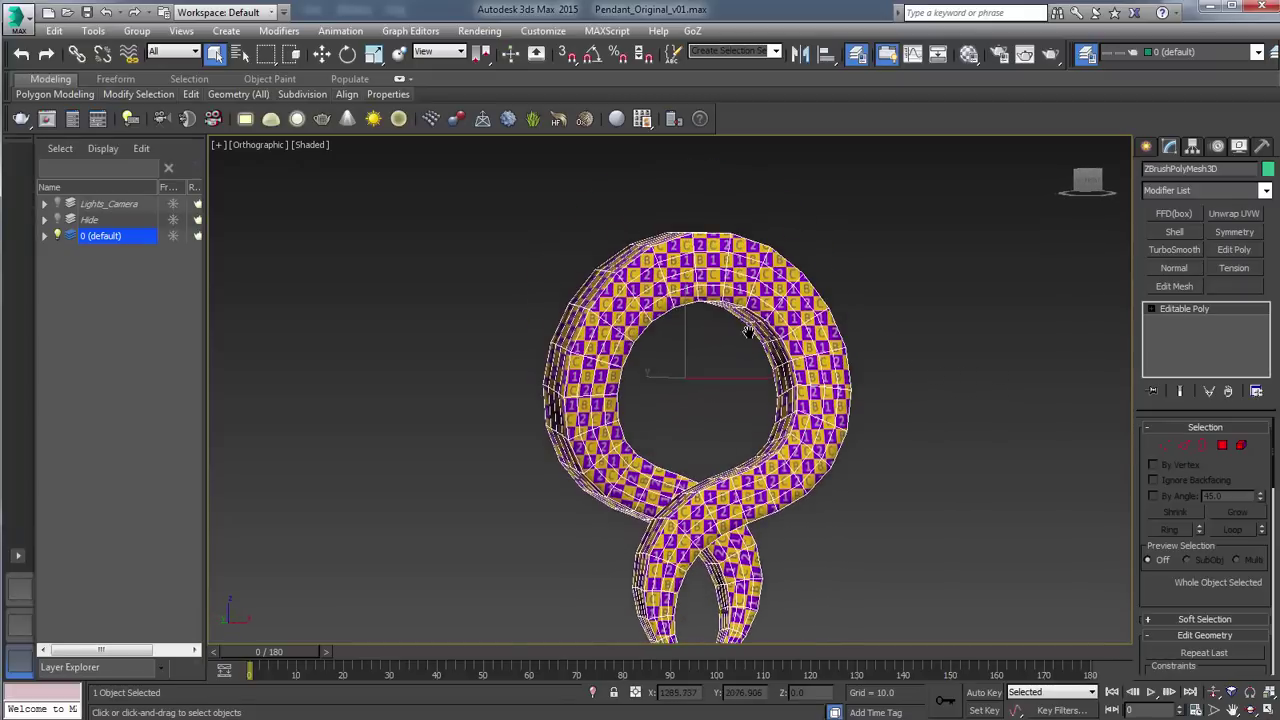
left_click_drag(758, 338, 797, 288)
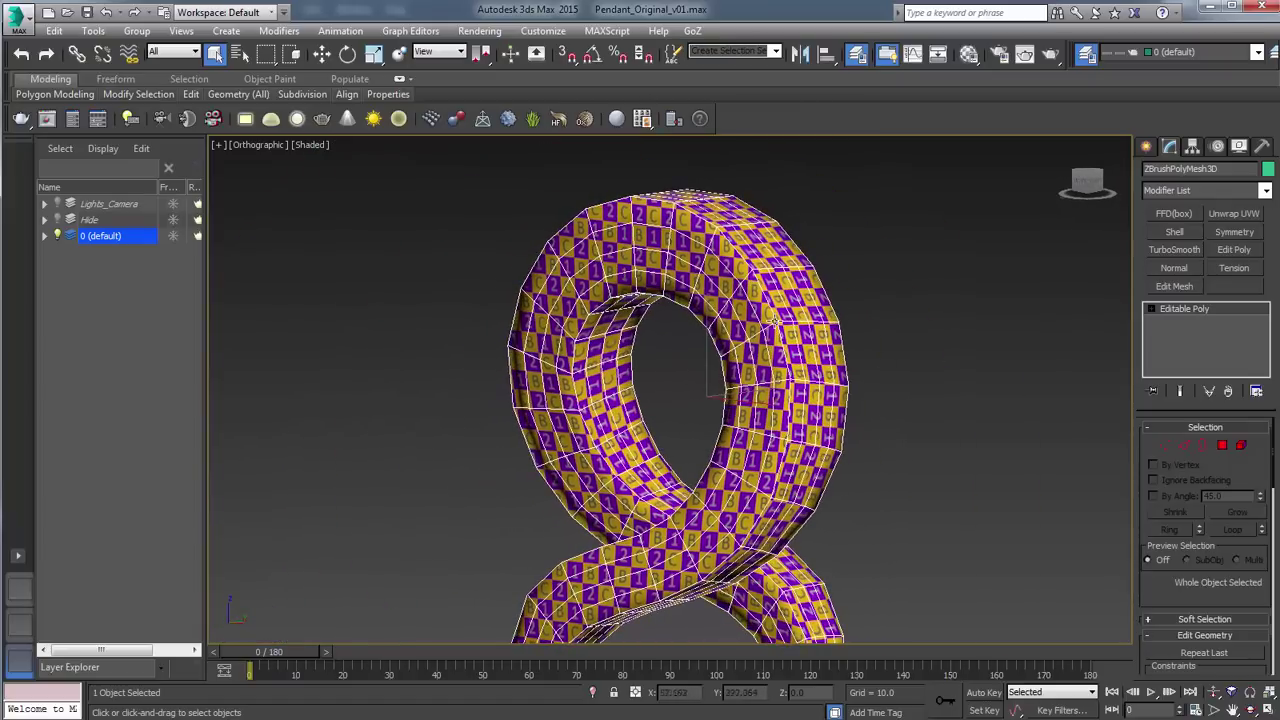
left_click_drag(622, 384, 756, 388)
Shade the pendant in its plain object colour and switch to the Front view
left_click(1238, 150)
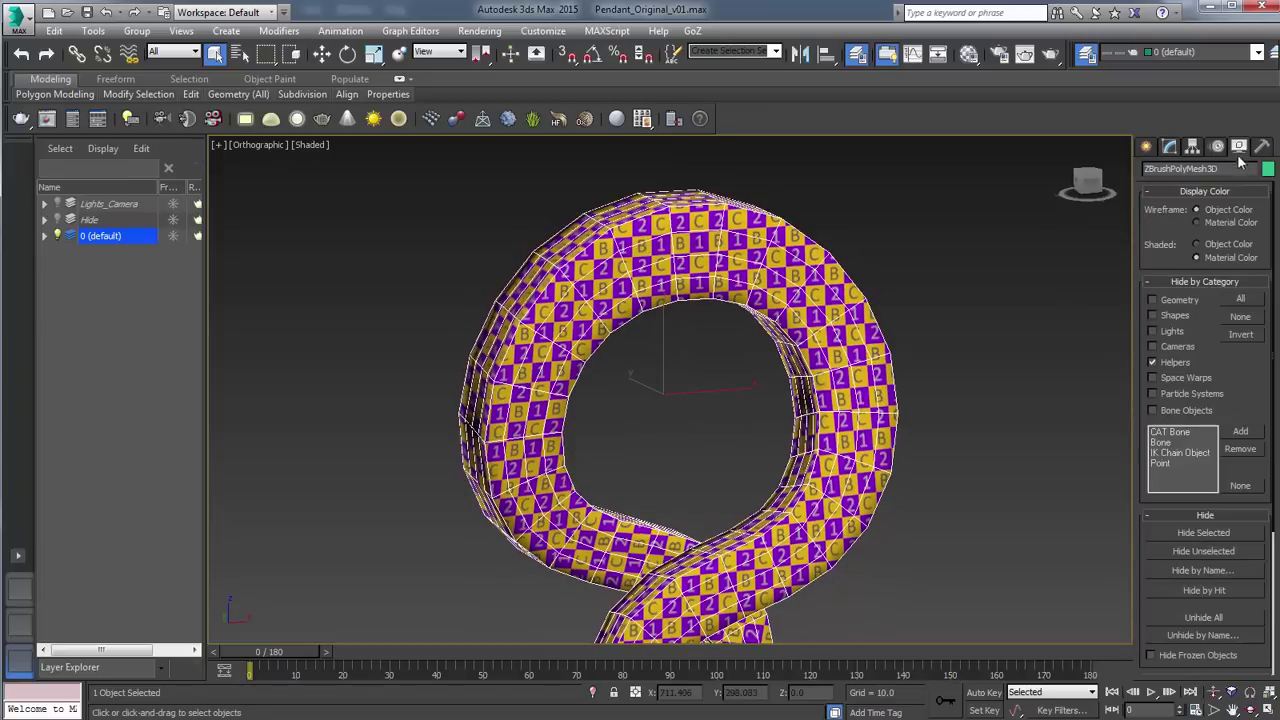
left_click(1196, 244)
left_click_drag(1001, 341, 962, 325)
key("v")
key("f")
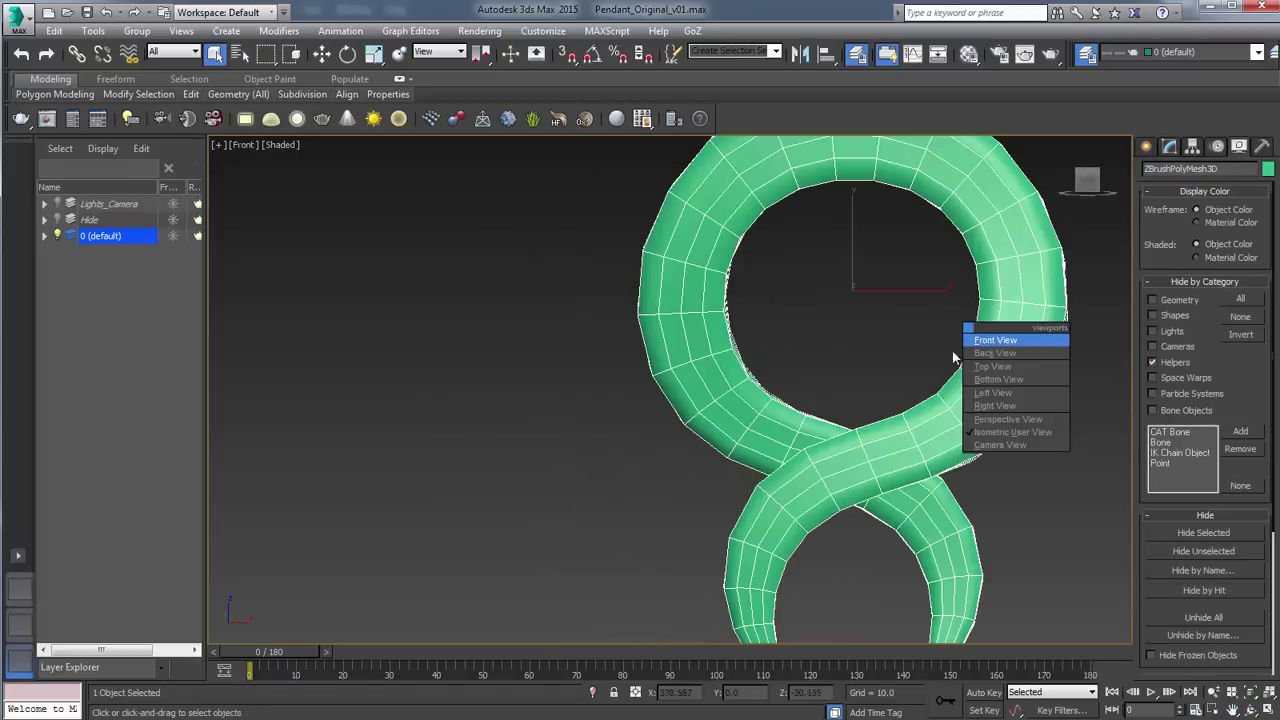
scroll(757, 420, "up", 4)
scroll(757, 420, "down", 5)
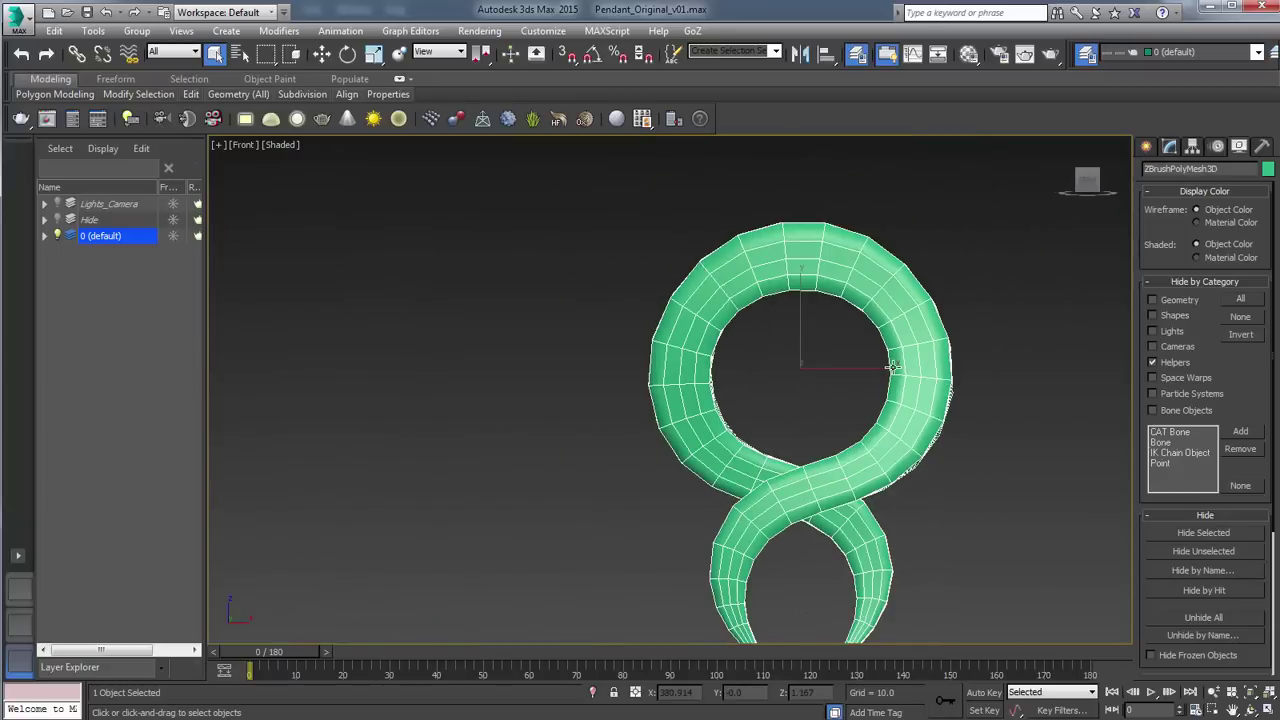
In Edge mode, select corner edges on the upper ring, inner rim and flat end
left_click(1170, 147)
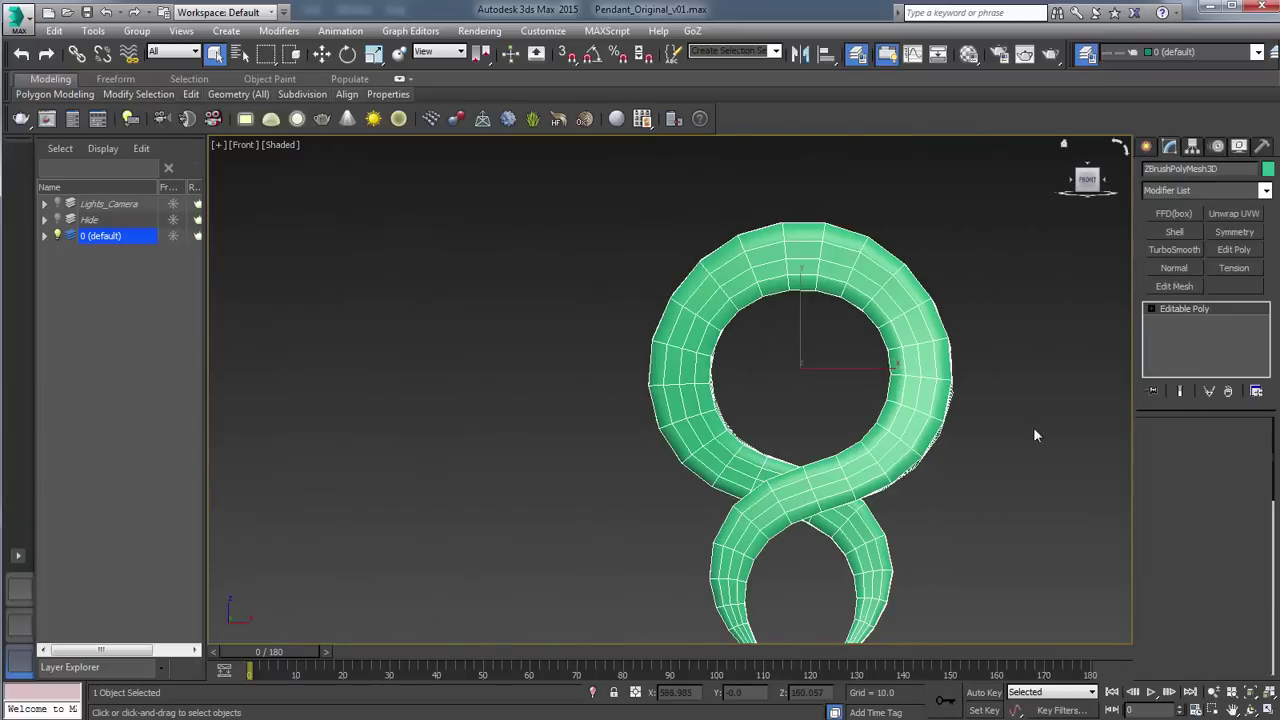
key("2")
scroll(787, 345, "up", 6)
left_click(686, 222)
left_click(740, 215, "ctrl")
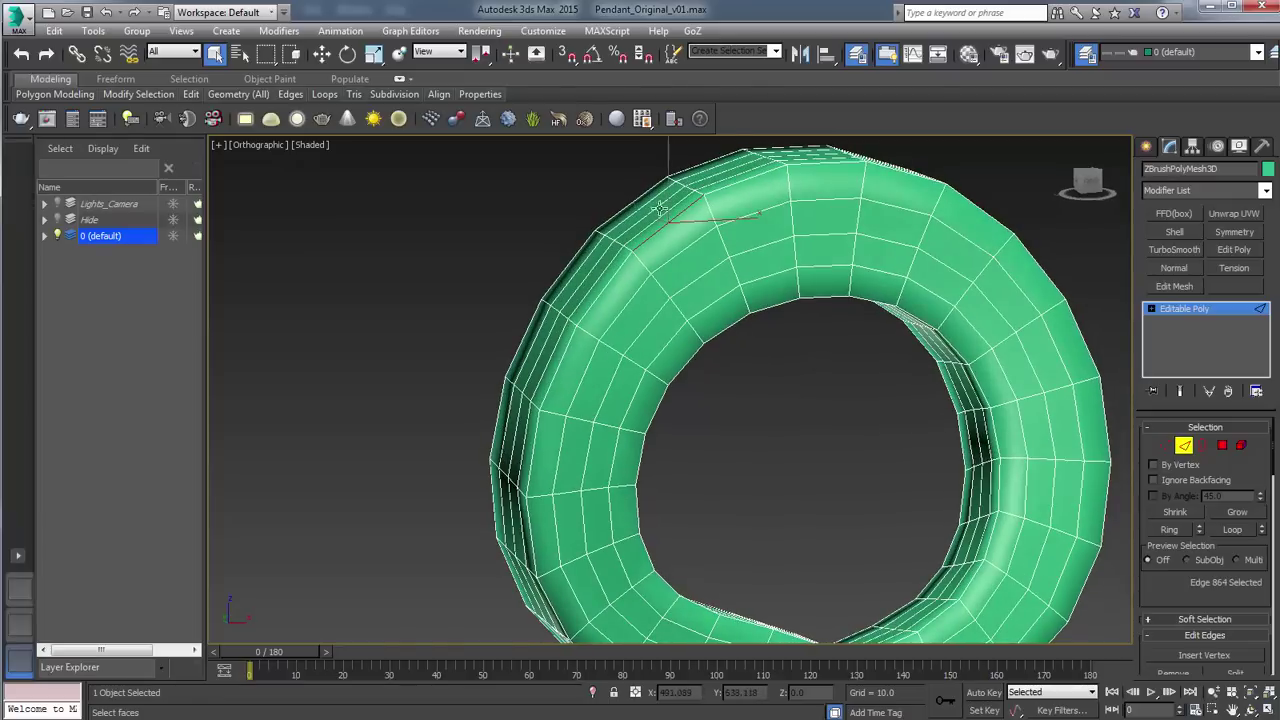
left_click(734, 322, "ctrl")
left_click_drag(920, 348, 790, 312)
left_click(772, 290, "ctrl")
left_click(812, 337, "ctrl")
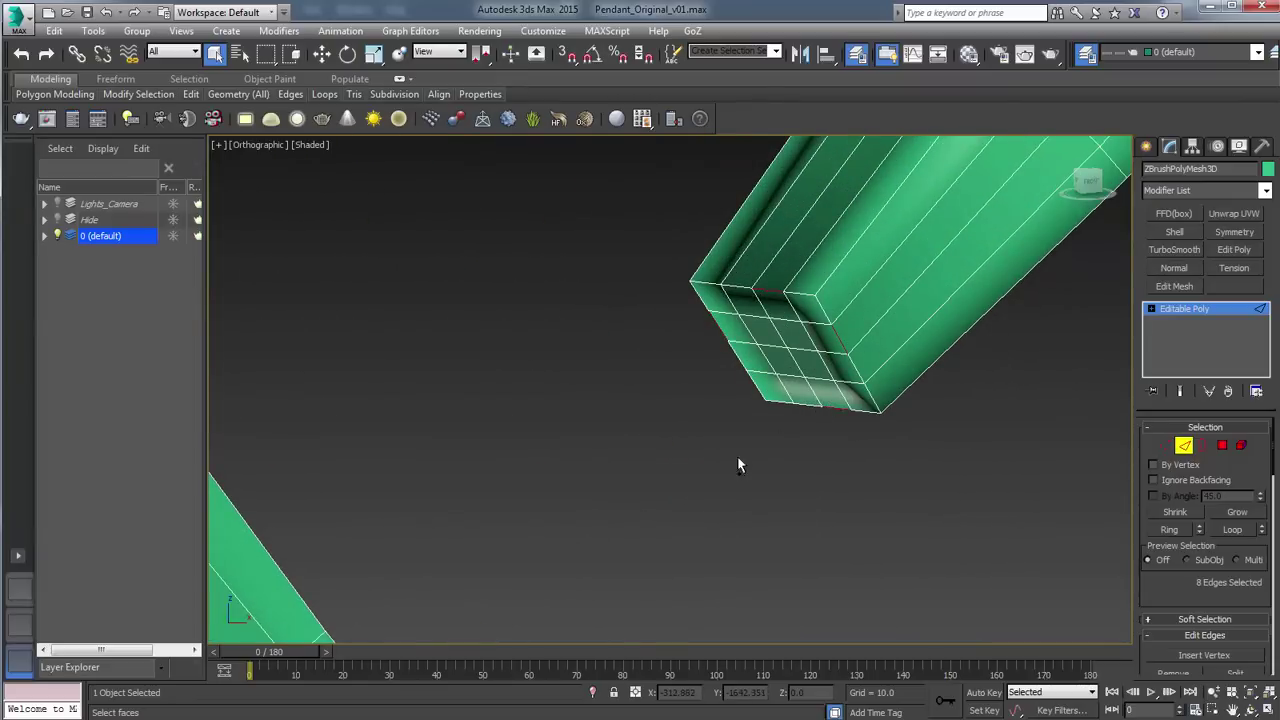
Add the remaining end and corner edges and extend them into loops, 196 edges total
left_click_drag(727, 478, 640, 420)
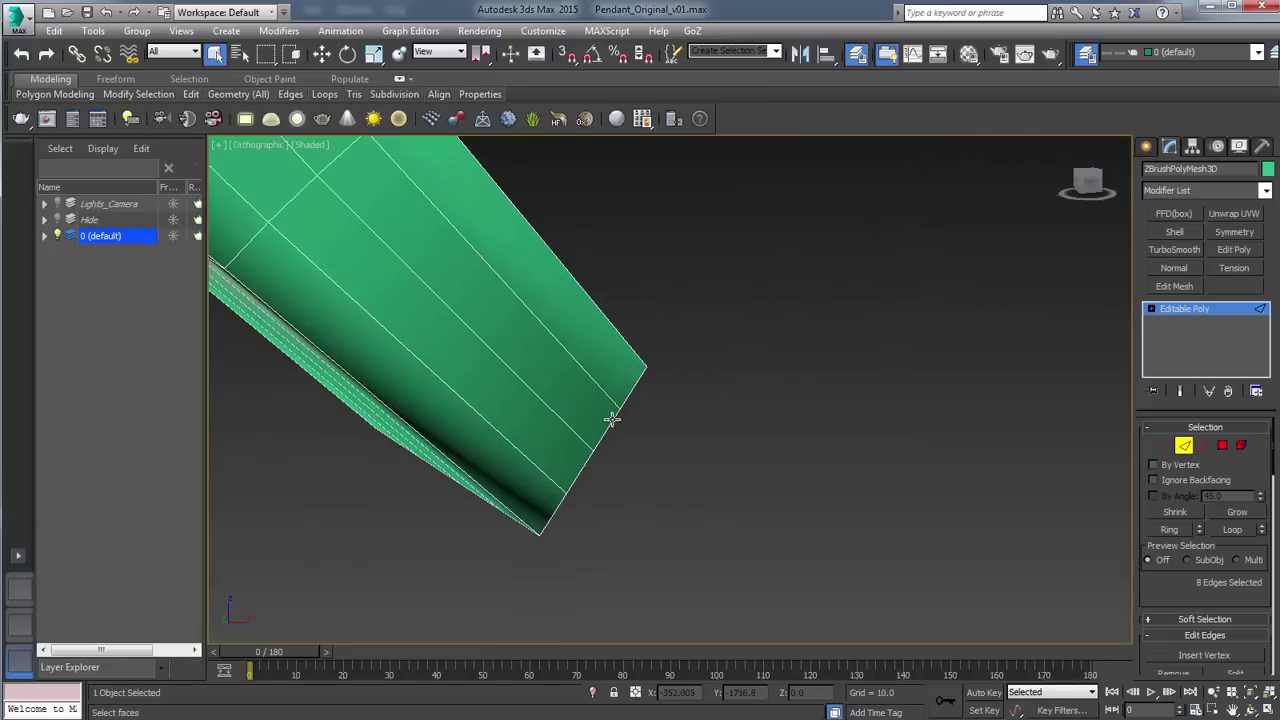
left_click_drag(750, 437, 620, 376)
left_click(378, 242, "ctrl")
left_click(462, 240, "ctrl")
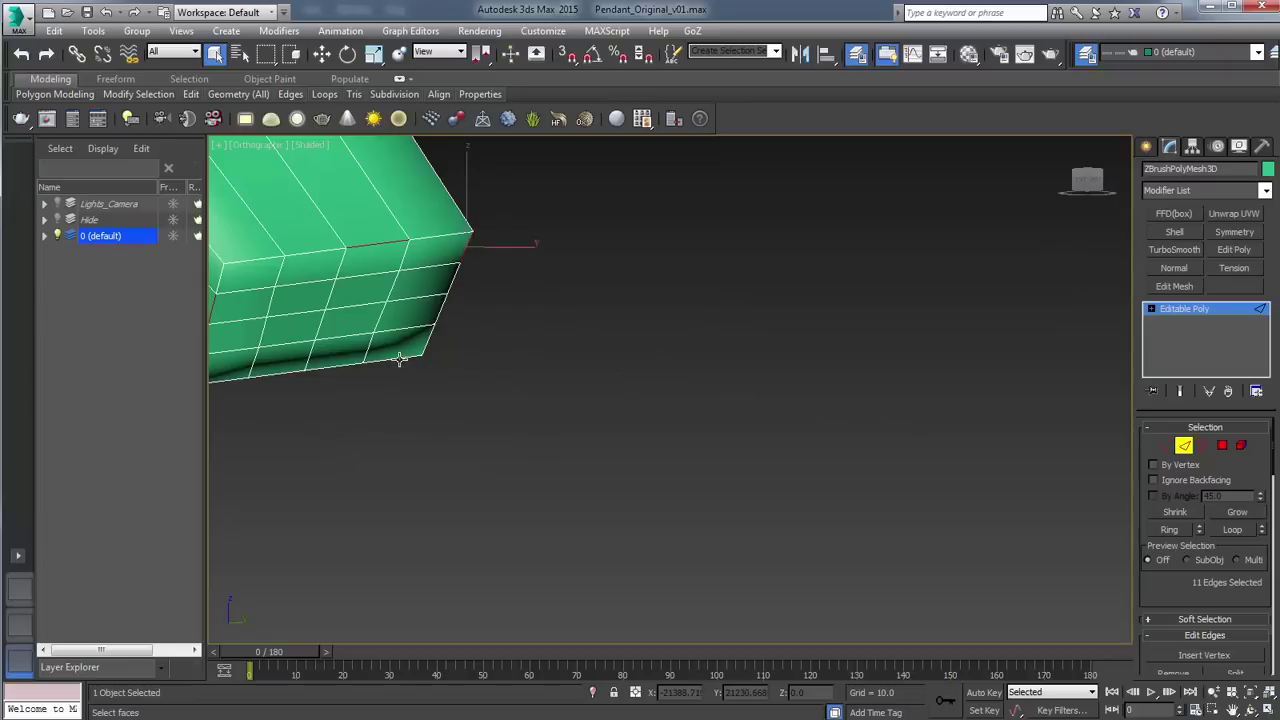
left_click(399, 359, "ctrl")
left_click(1234, 528)
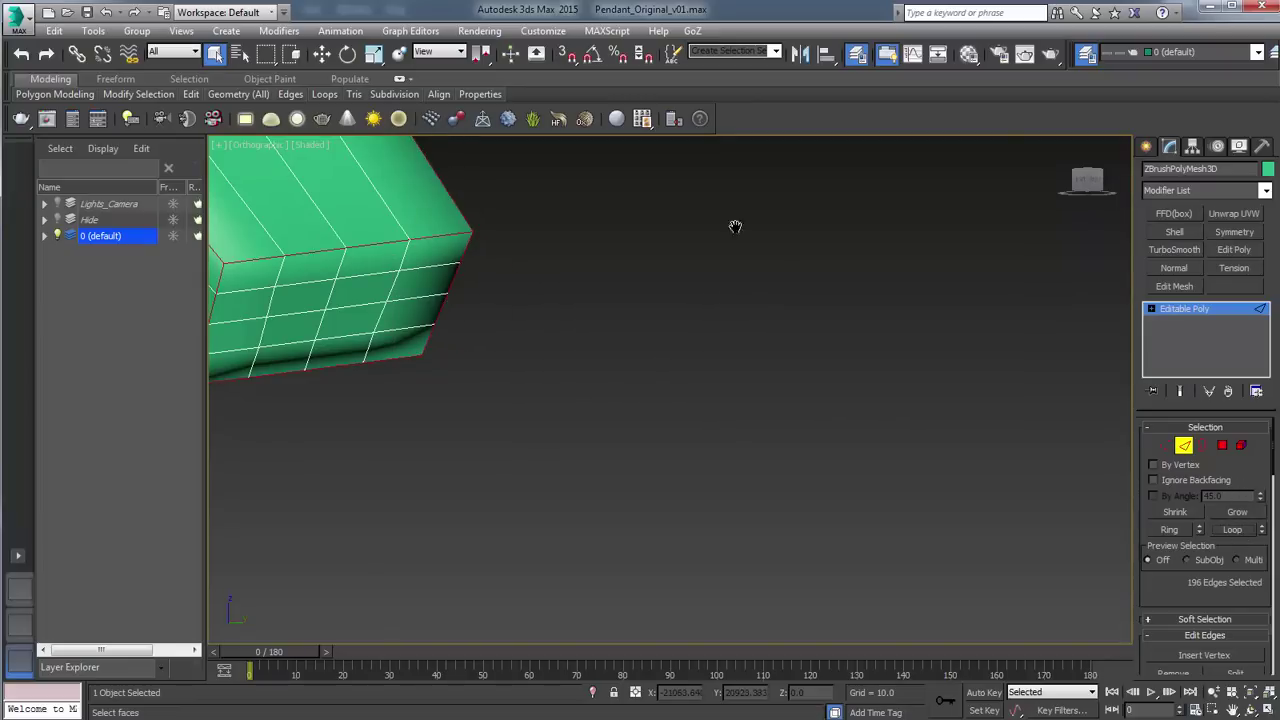
key("z")
left_click_drag(799, 245, 1149, 352)
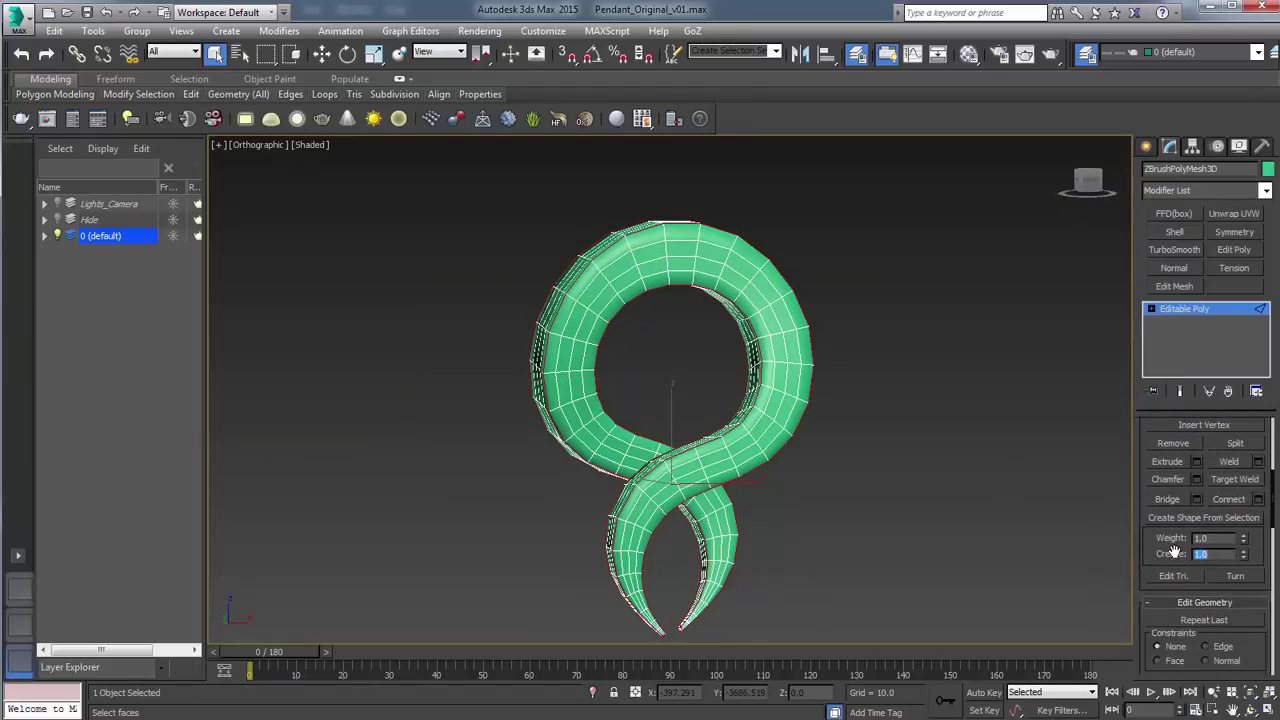
Apply a 1.0 crease to the selected edge loops, exit Edge mode and toggle edged faces
left_click(1231, 538)
left_click_drag(776, 329, 764, 283)
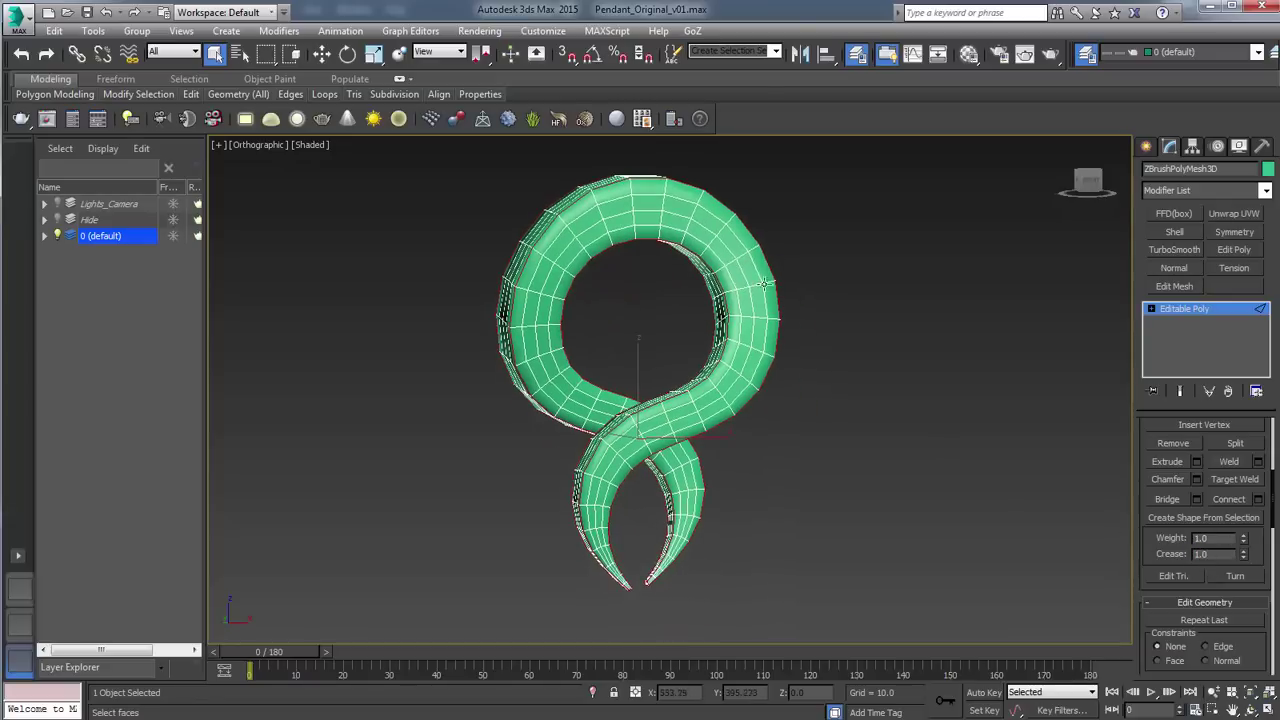
left_click(1185, 309)
scroll(1035, 317, "up", 3)
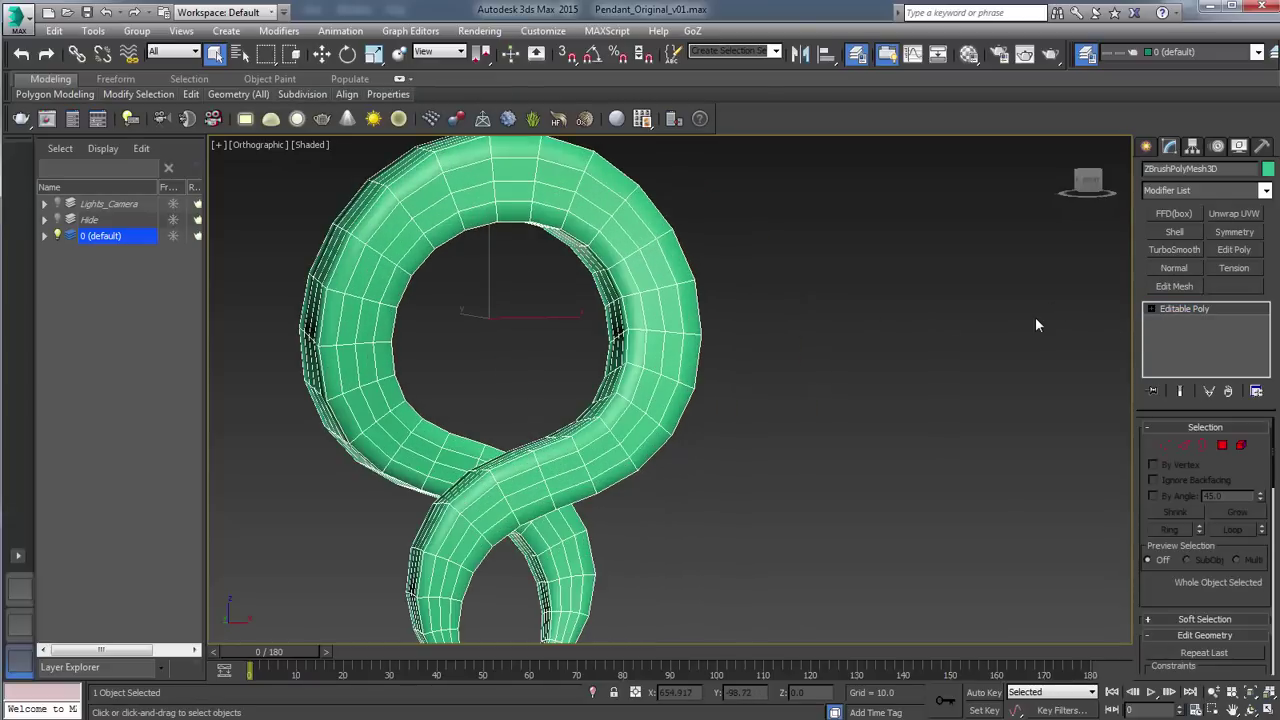
scroll(965, 314, "down", 3)
key("F4")
key("F4")
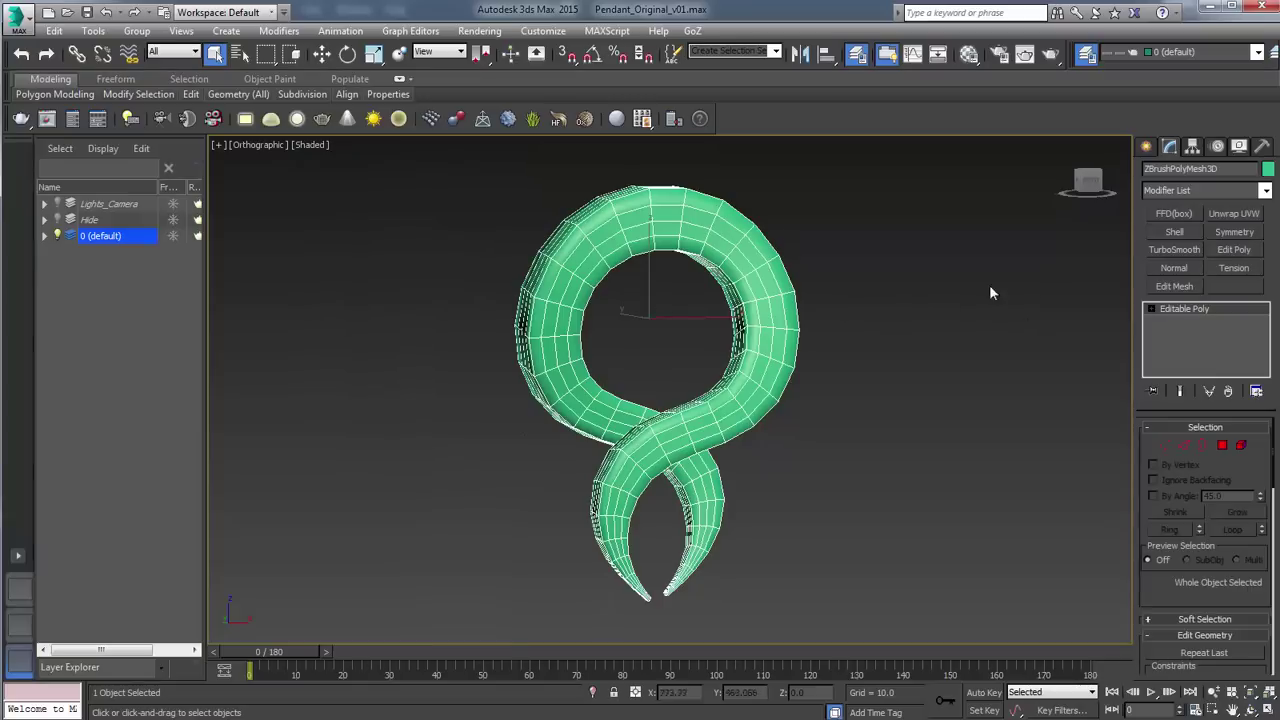
Add a TurboSmooth modifier to the pendant and view the ring's inner wall
left_click(1155, 249)
scroll(875, 270, "up", 4)
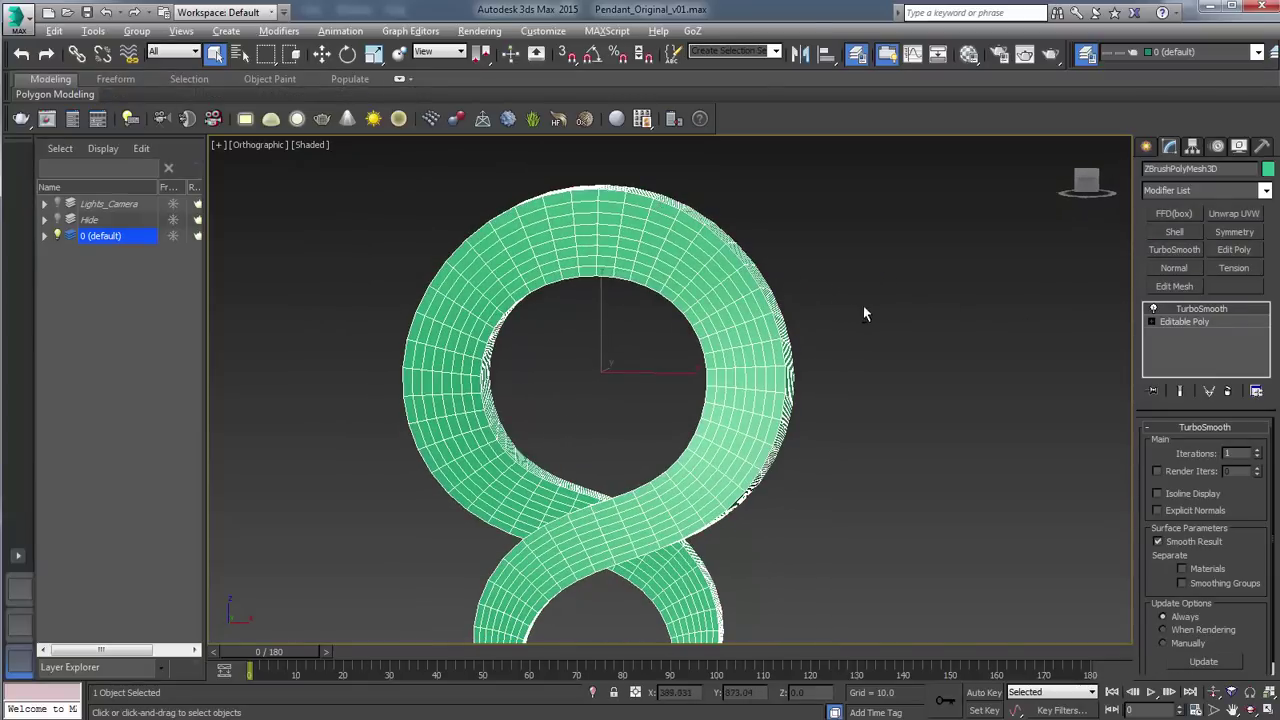
left_click_drag(866, 314, 779, 349)
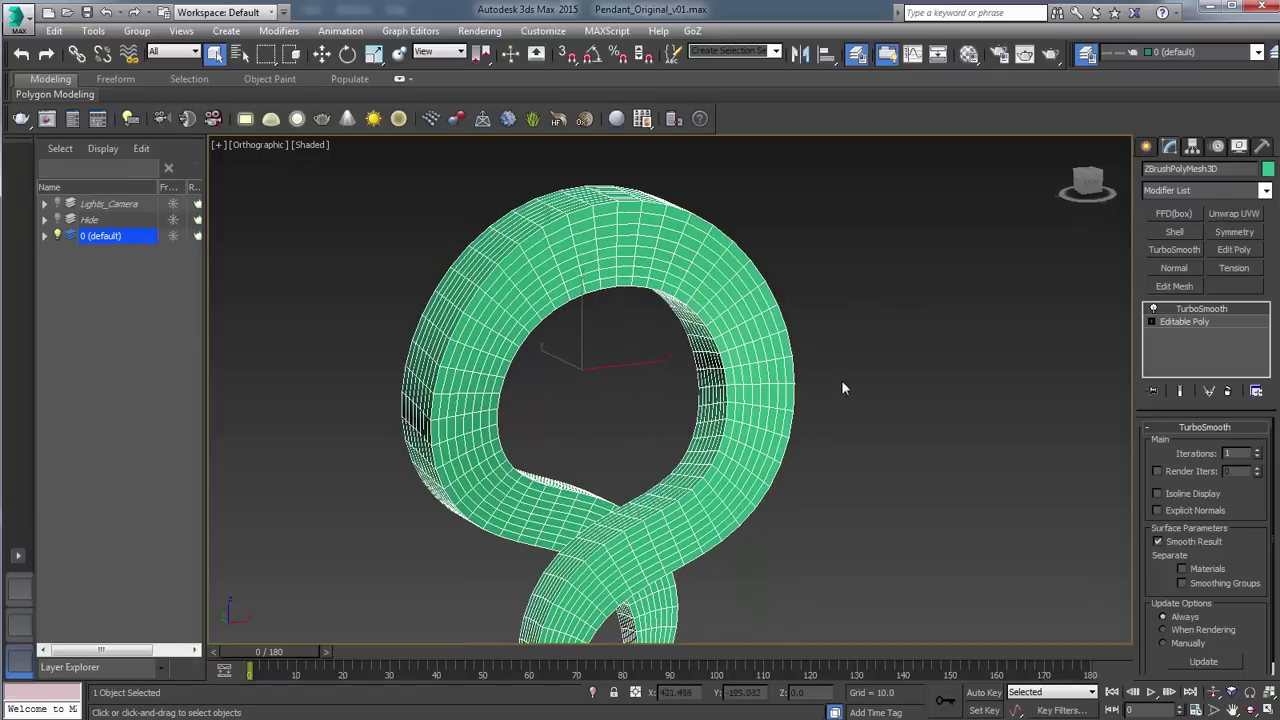
left_click_drag(841, 380, 866, 350)
scroll(866, 350, "up", 2)
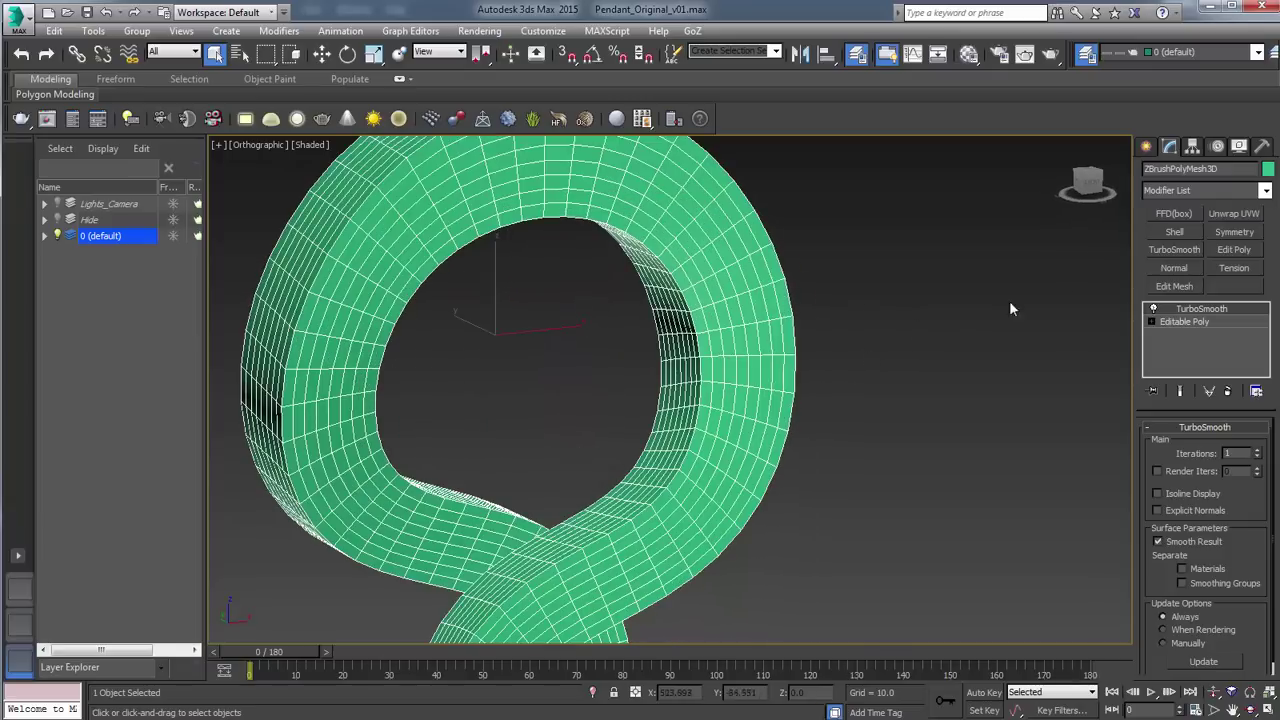
Try TurboSmooth at 2 iterations and lower it again, previewing the pendant each time
left_click(1257, 450)
left_click(942, 398)
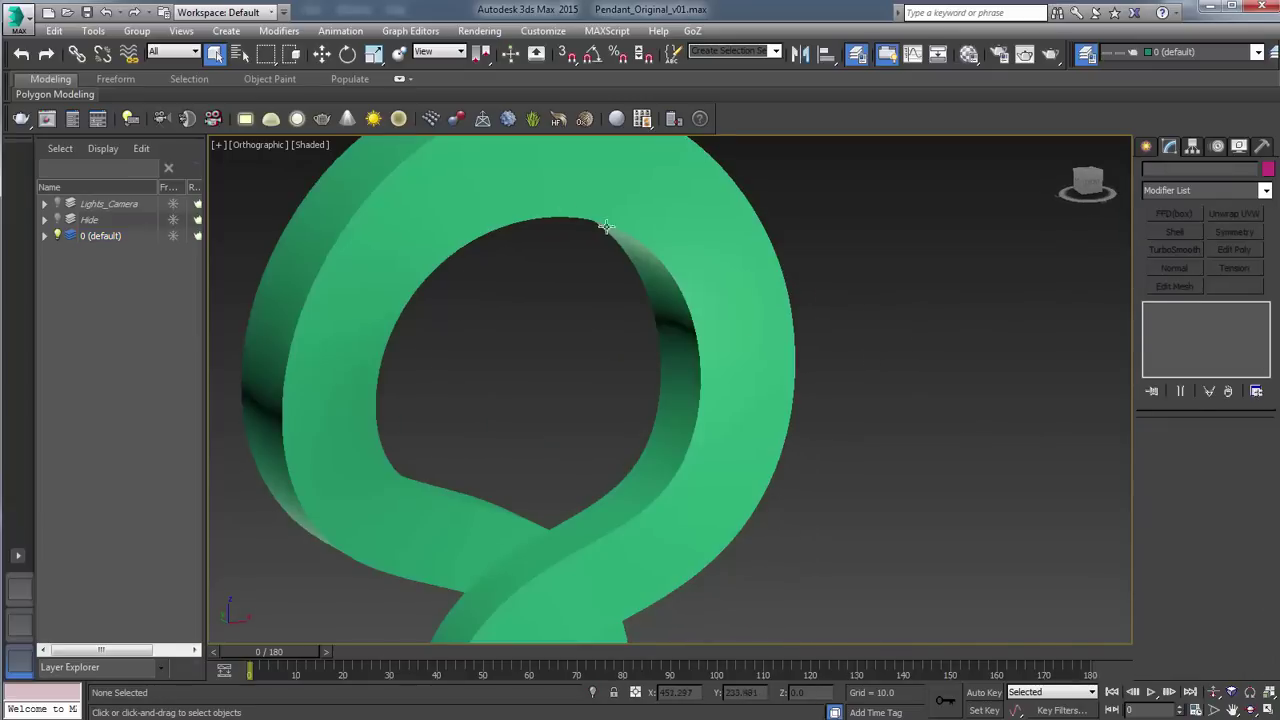
left_click(713, 424)
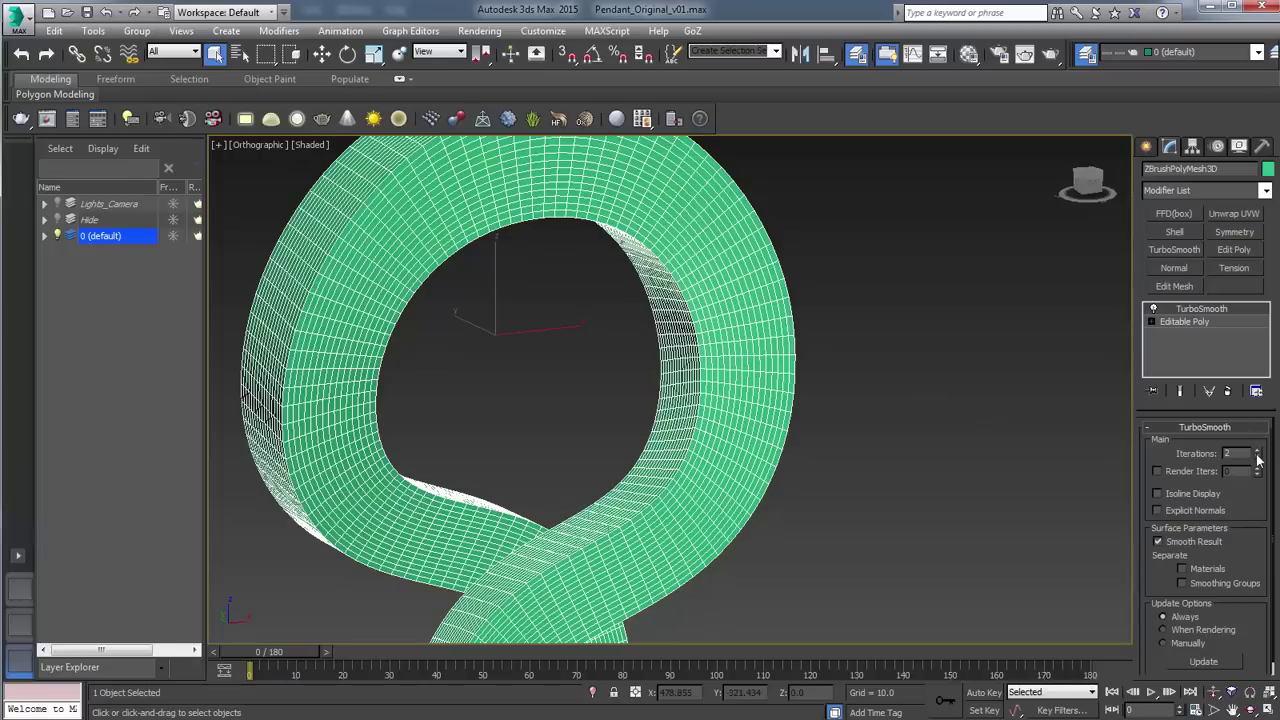
left_click(1257, 458)
left_click(945, 401)
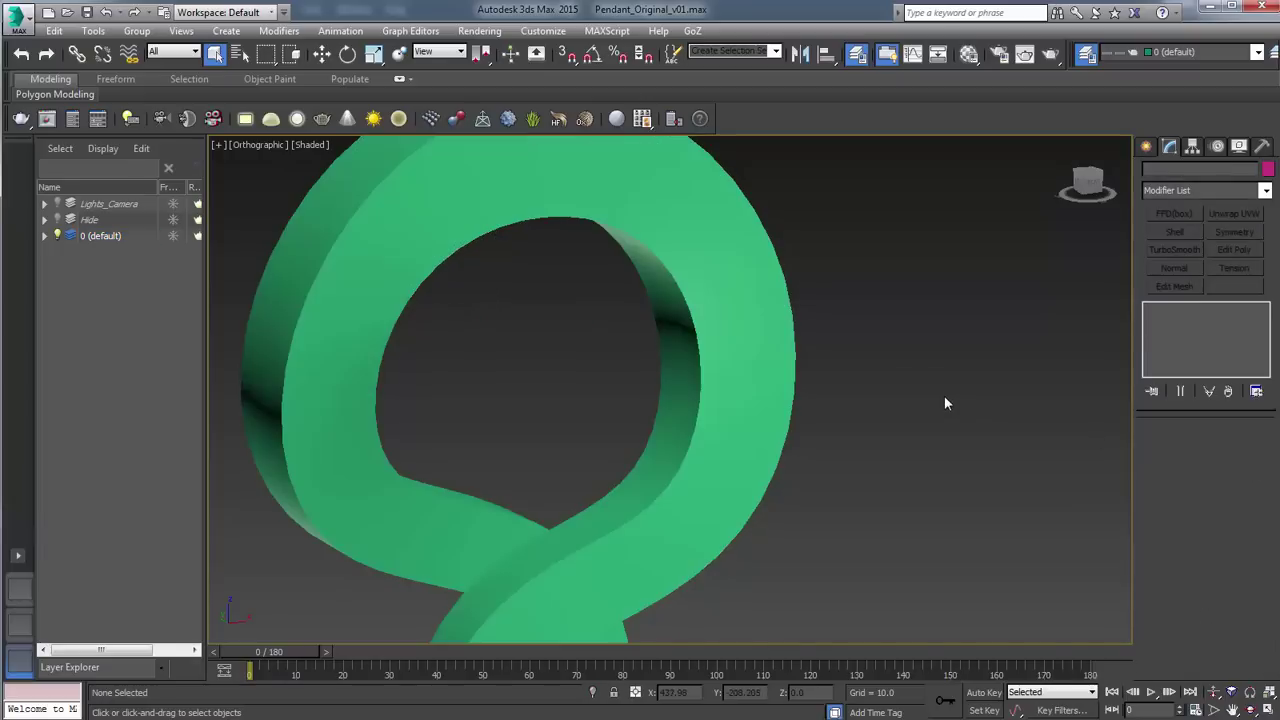
left_click(781, 384)
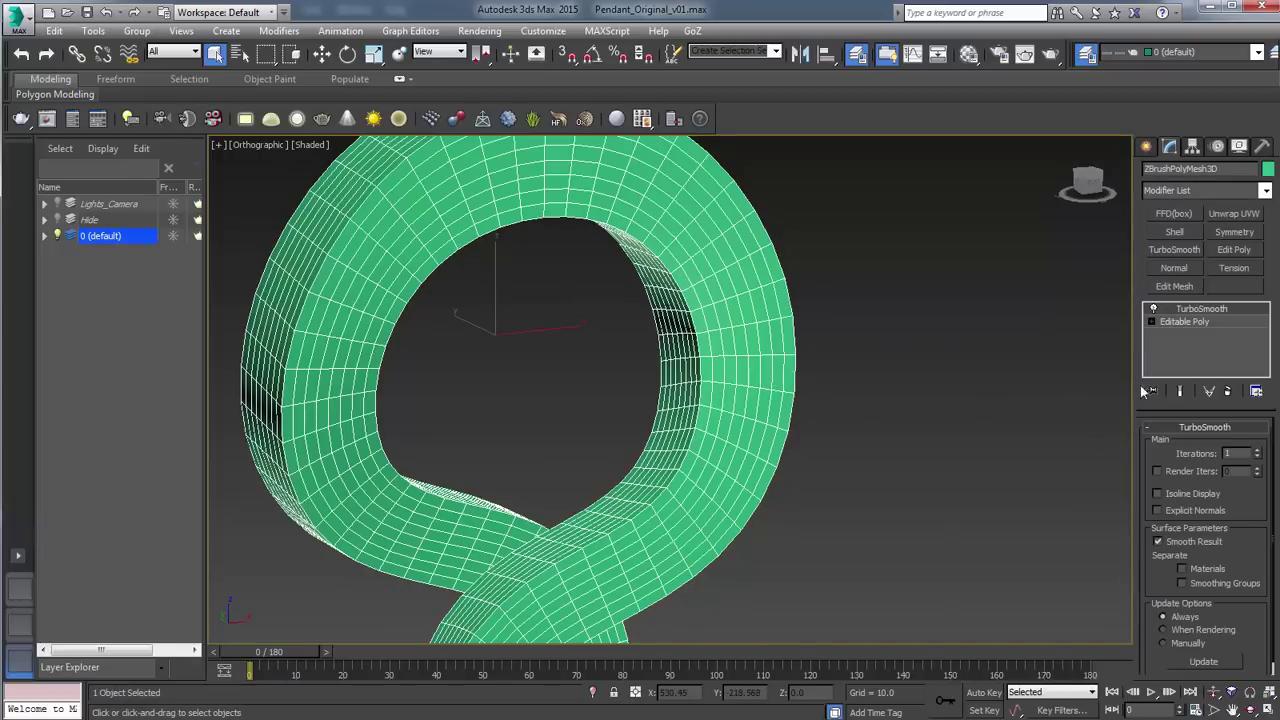
left_click(1258, 458)
left_click(889, 365)
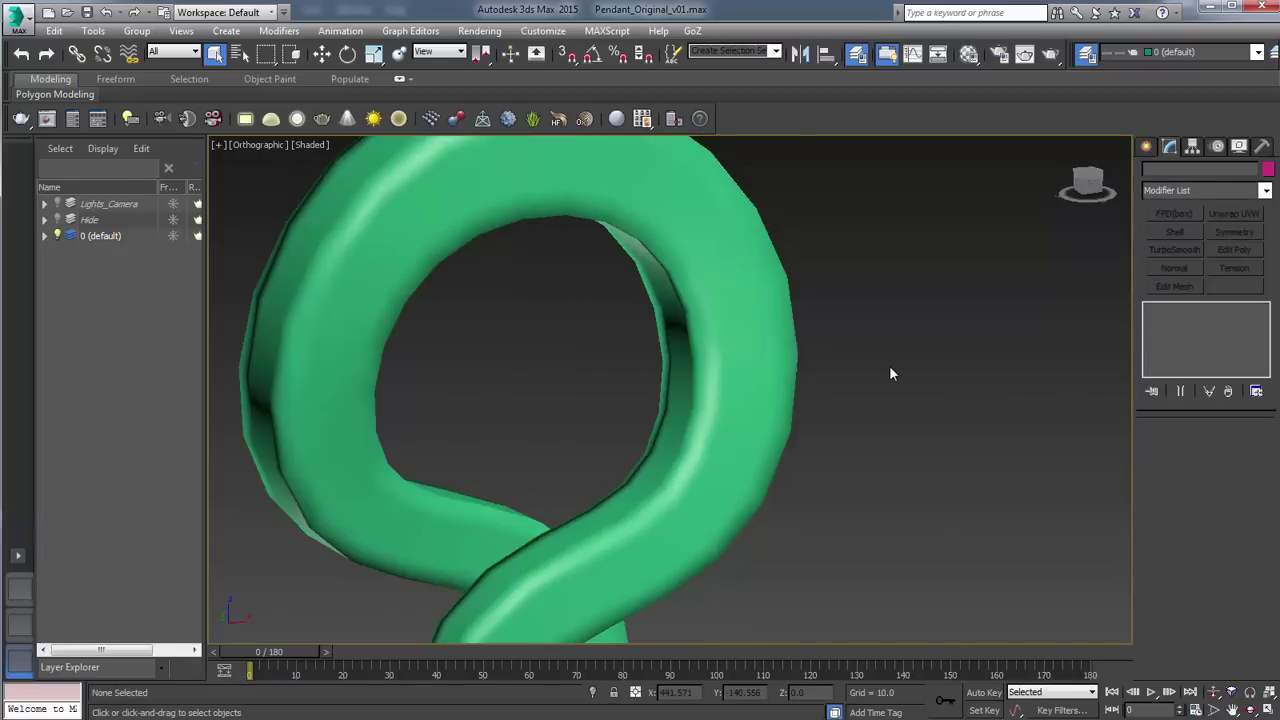
left_click(729, 329)
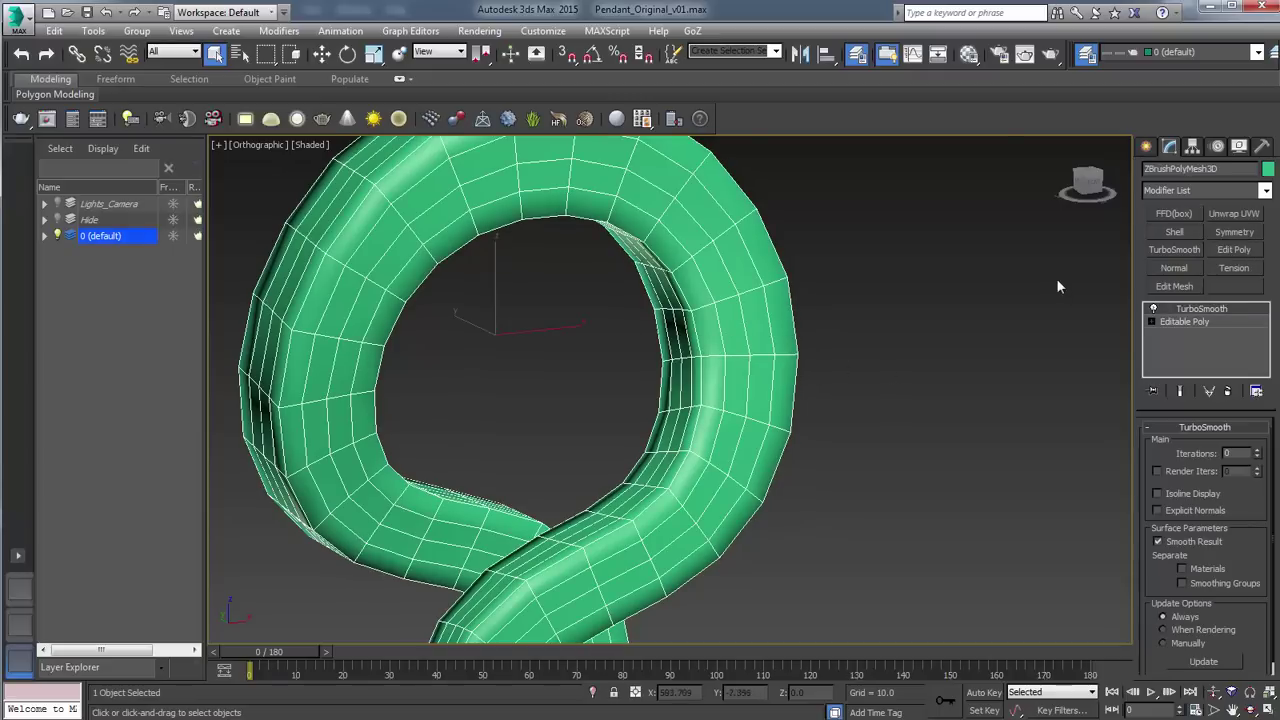
Test and then delete a second TurboSmooth, leaving the original at 1 iteration
left_click(1153, 250)
left_click(924, 324)
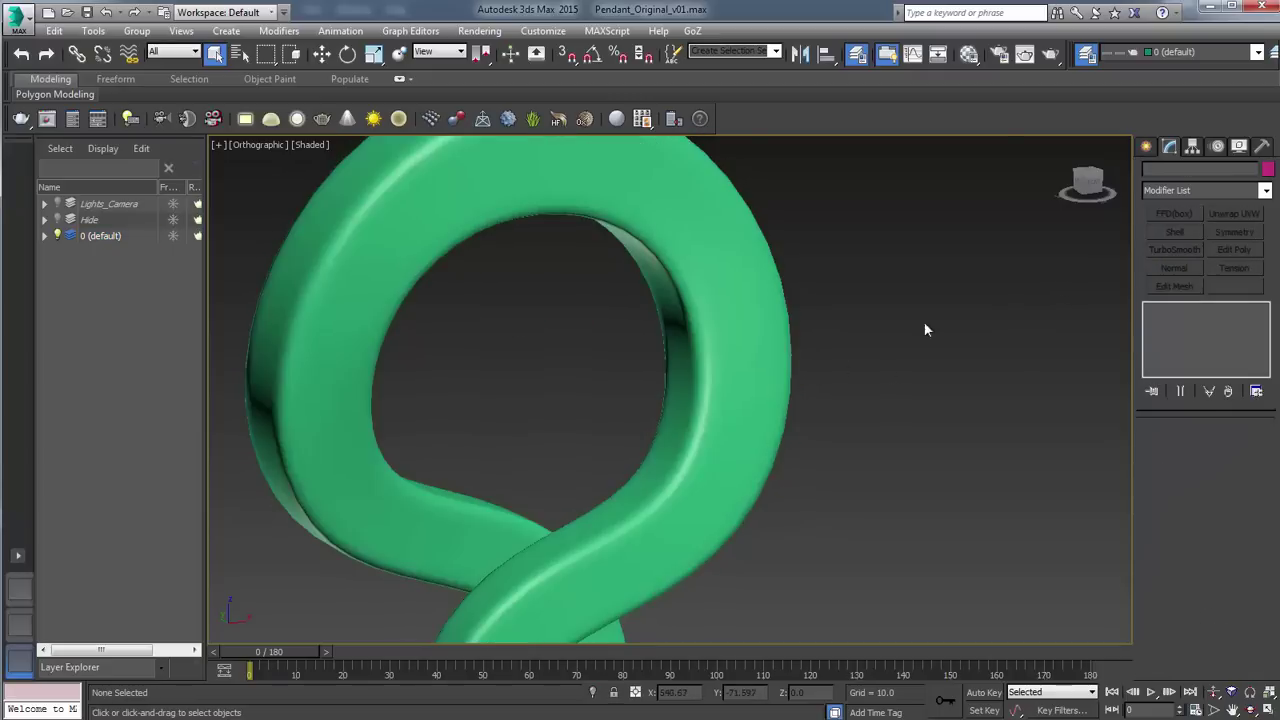
left_click(753, 324)
left_click(1256, 449)
left_click(856, 366)
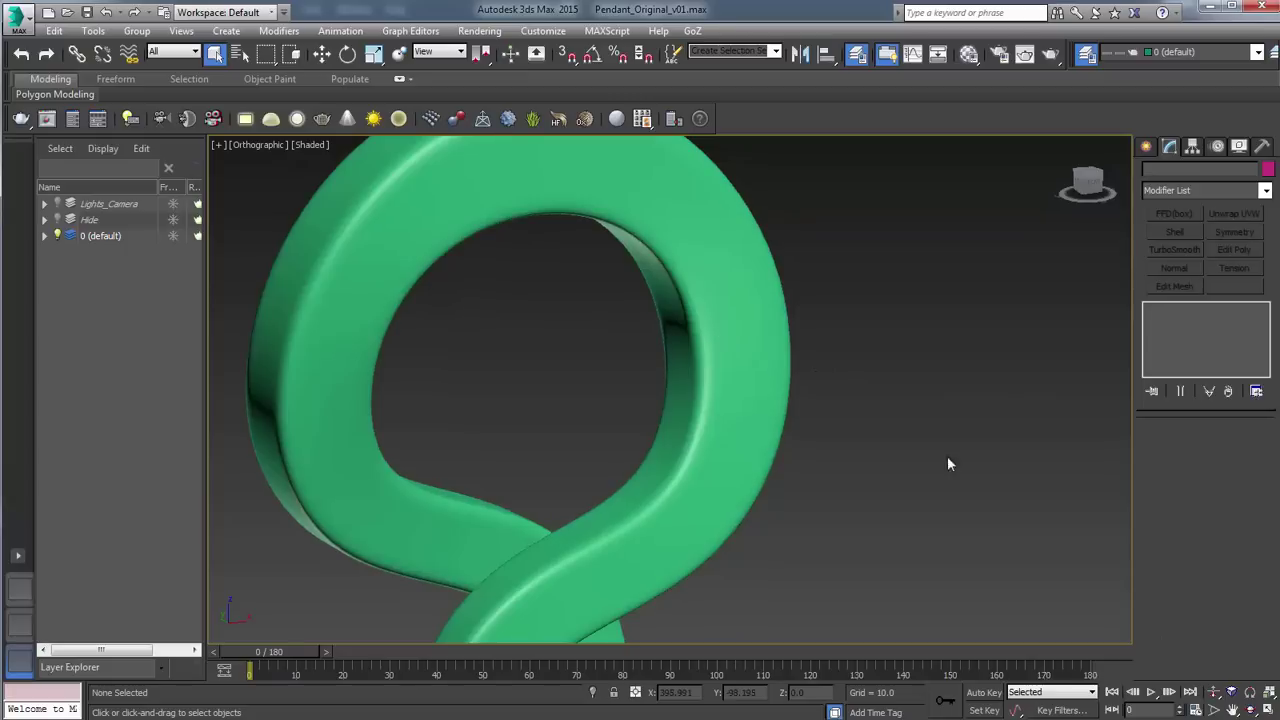
key("ctrl+z")
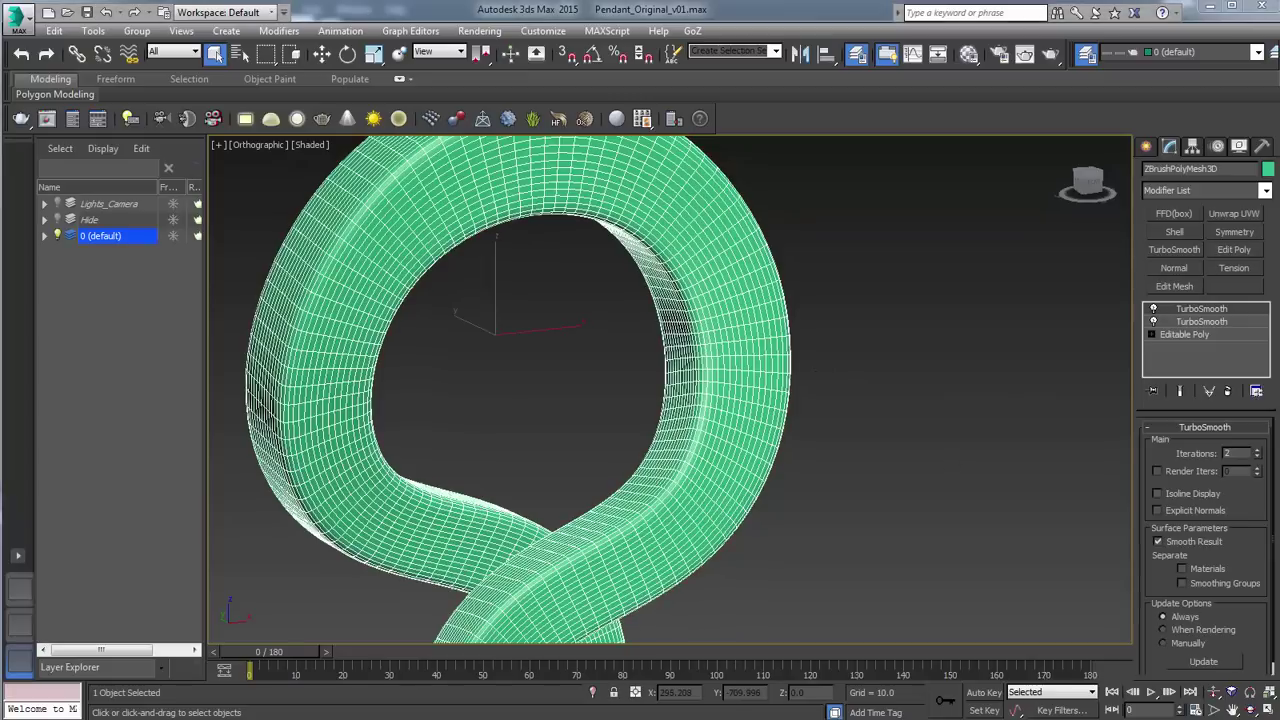
left_click(1154, 310)
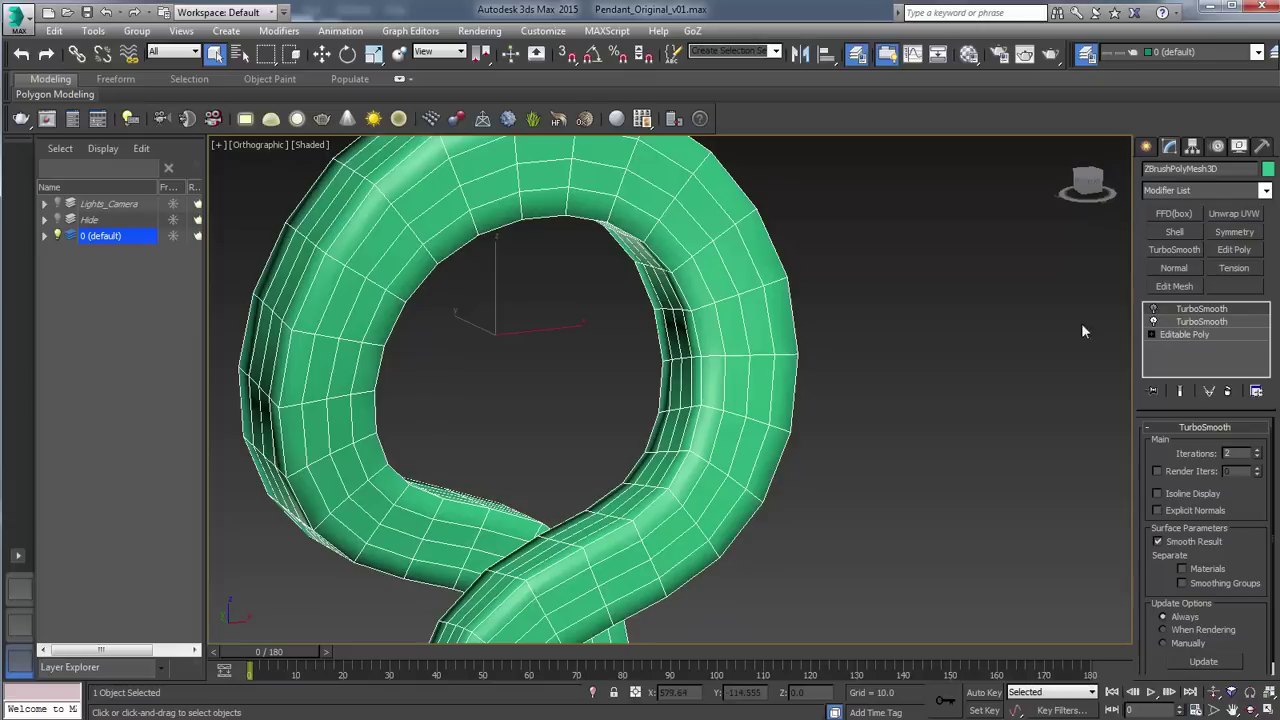
left_click(1230, 390)
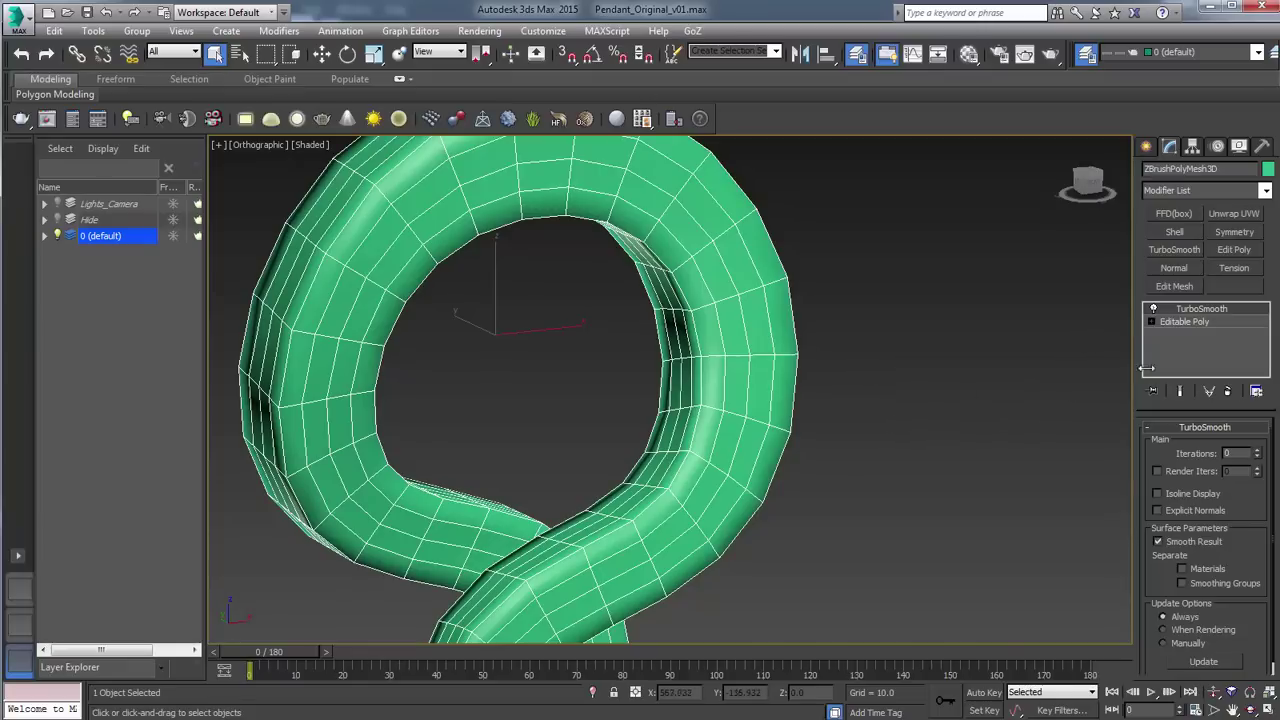
left_click(1258, 451)
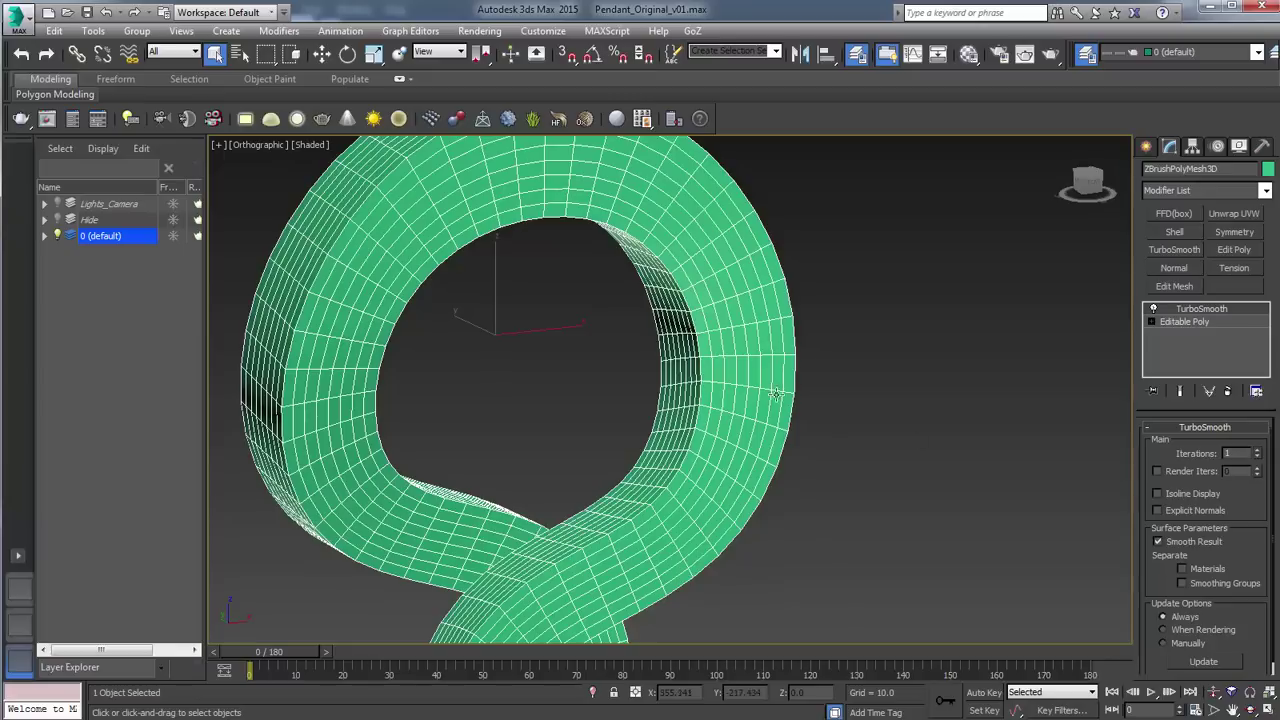
scroll(867, 368, "down", 5)
left_click_drag(836, 360, 818, 327)
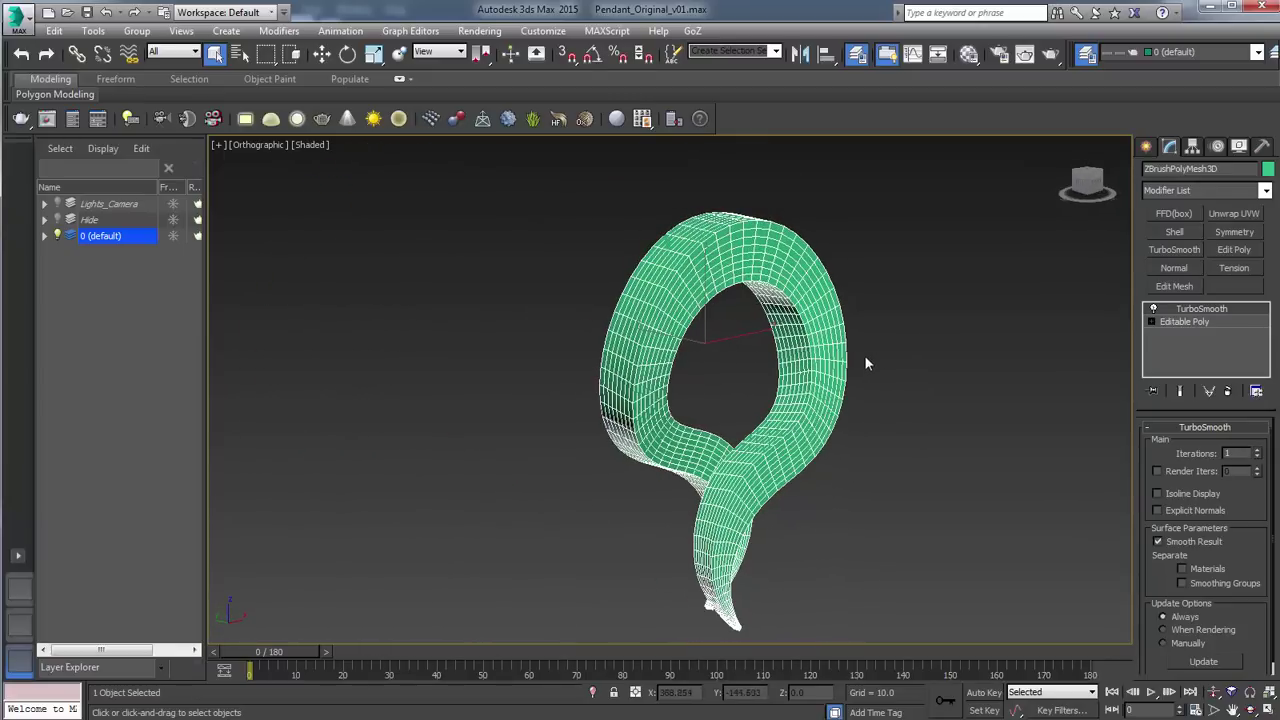
Collapse the TurboSmooth stack to an Editable Mesh and frame the dense mesh in Front view
left_click(870, 378)
left_click(834, 373)
right_click(1197, 308)
left_click(1215, 458)
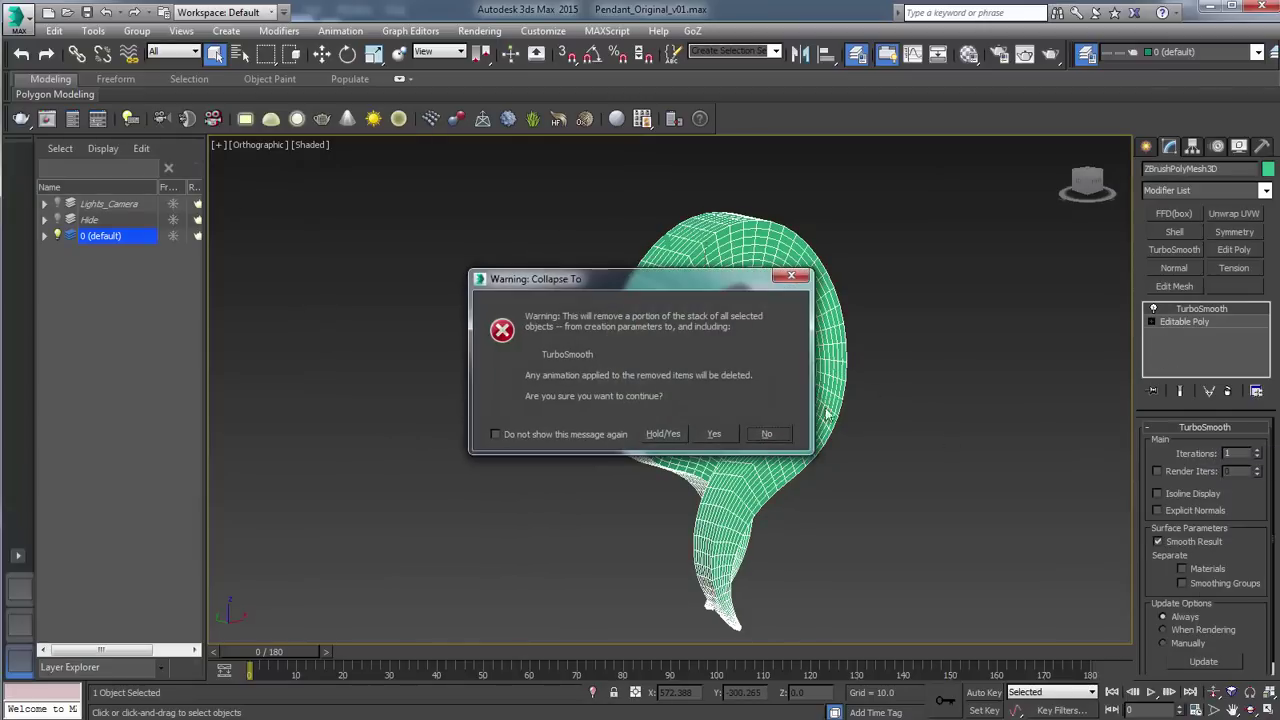
left_click(715, 436)
right_click(756, 428)
key("f")
scroll(740, 399, "up", 3)
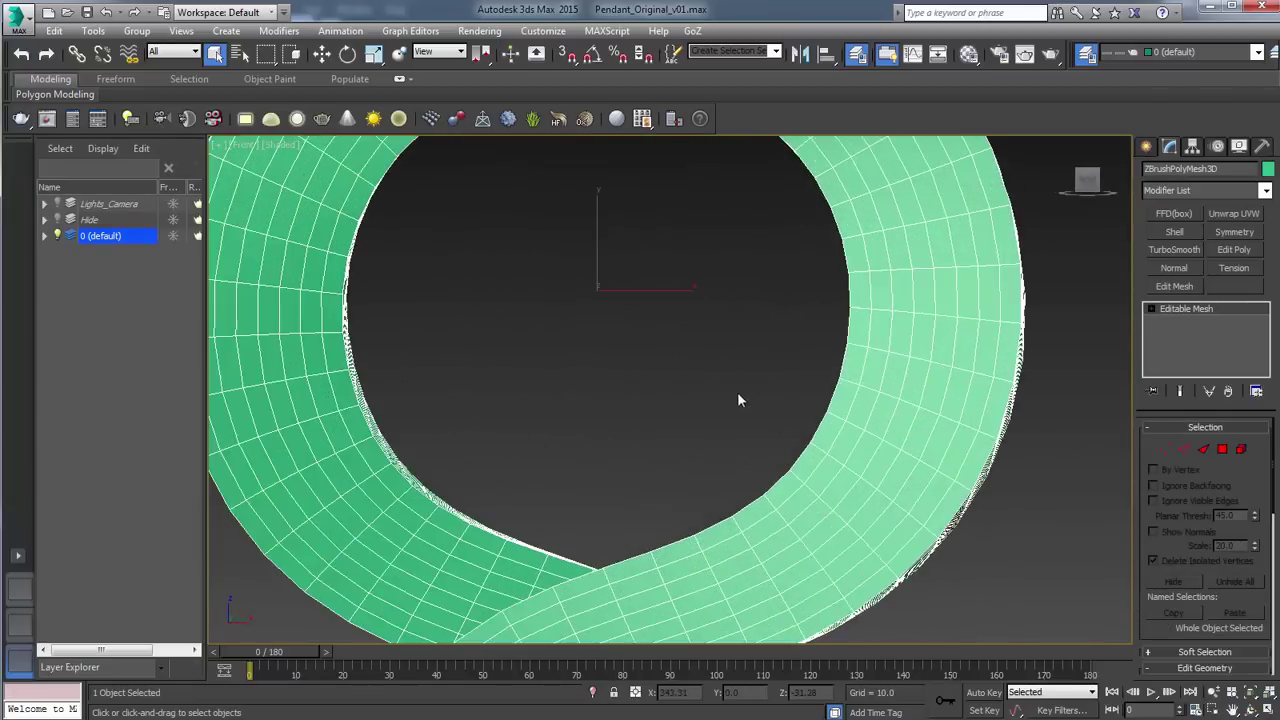
left_click_drag(740, 399, 859, 333)
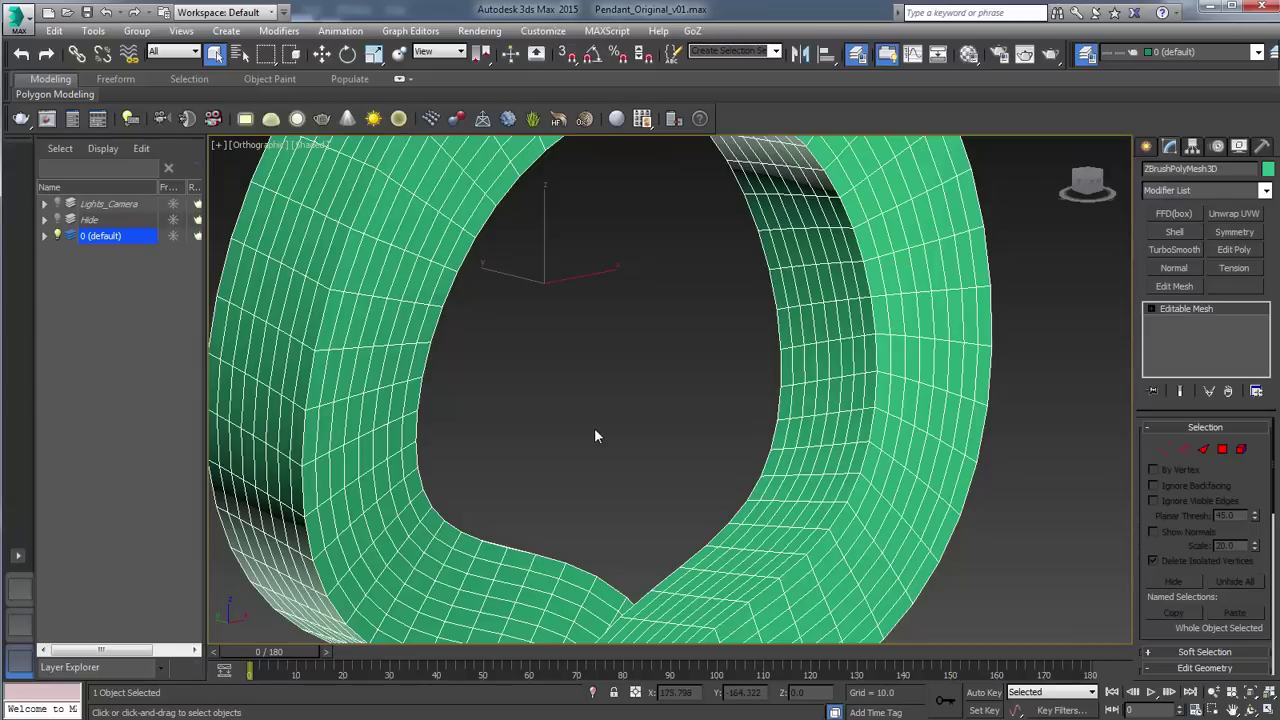
right_click(616, 440)
key("f")
key("z")
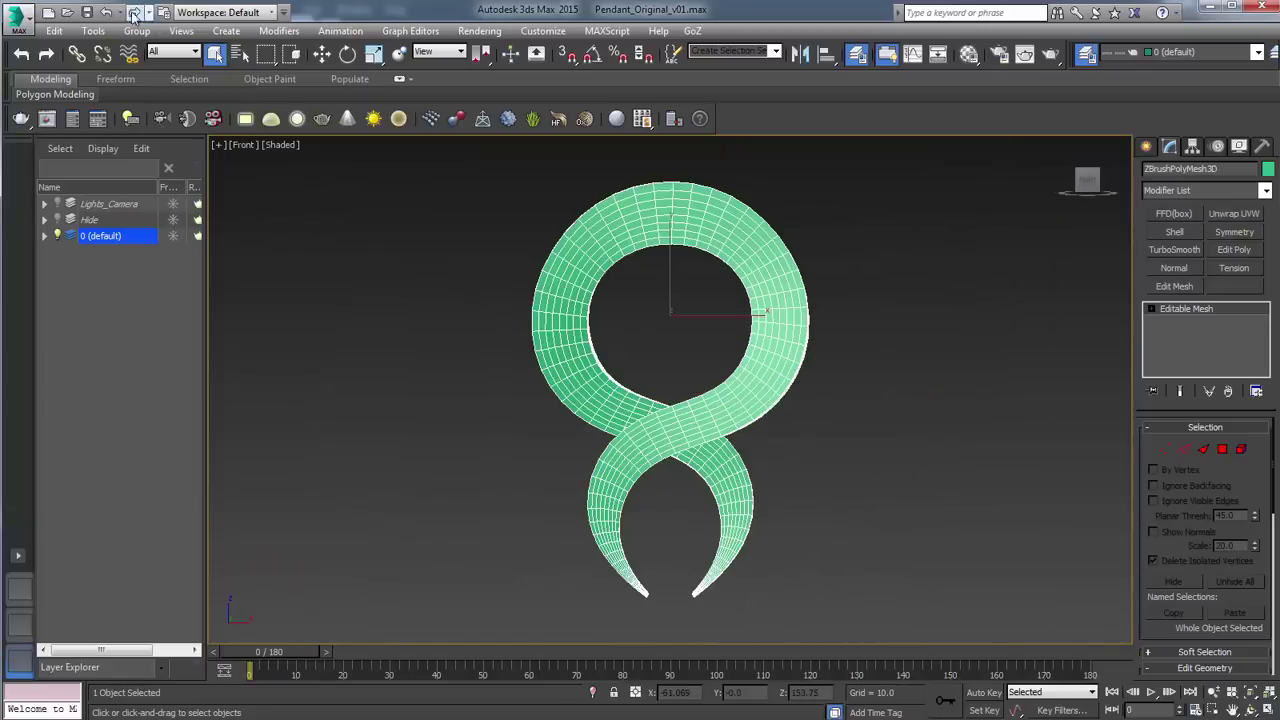
Export the selected pendant as OBJ file ToZBrush_B using the ZBrush preset
left_click(30, 24)
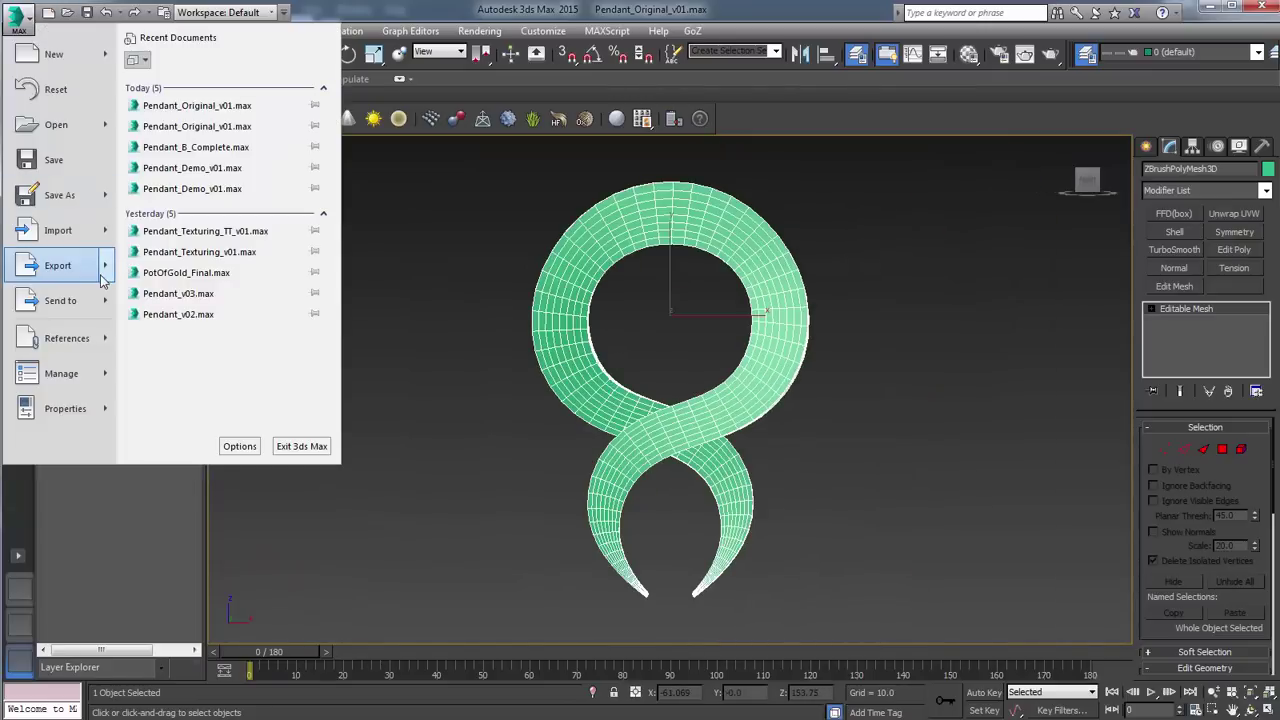
mouse_move(100, 266)
left_click(47, 130)
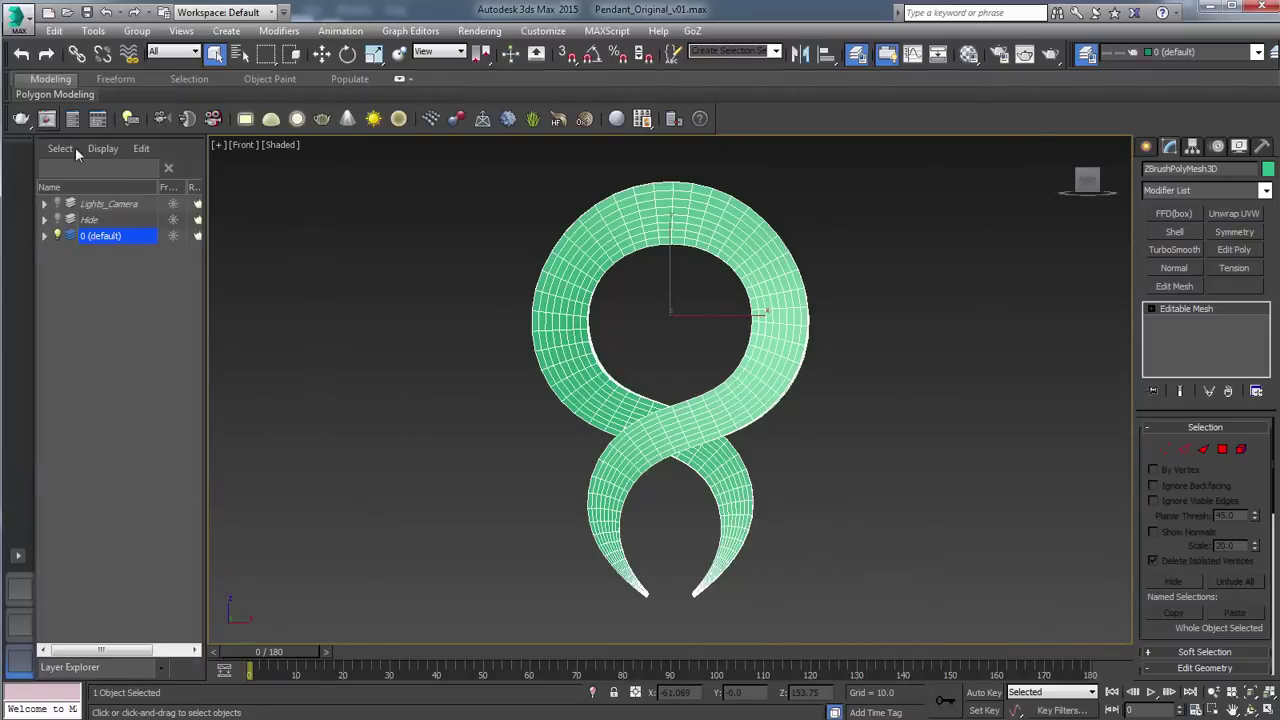
left_click(354, 218)
left_click(382, 558)
key("BackSpace")
type("Brush_B")
left_click(1027, 556)
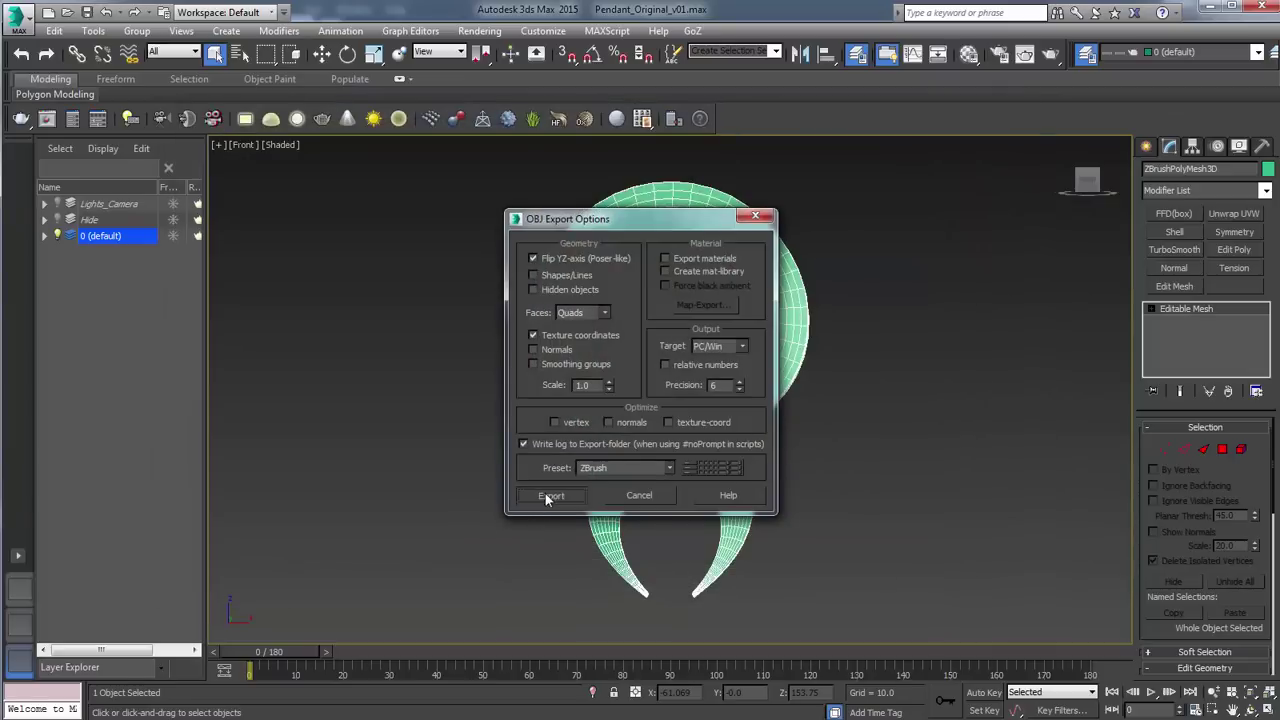
left_click(547, 494)
left_click(792, 502)
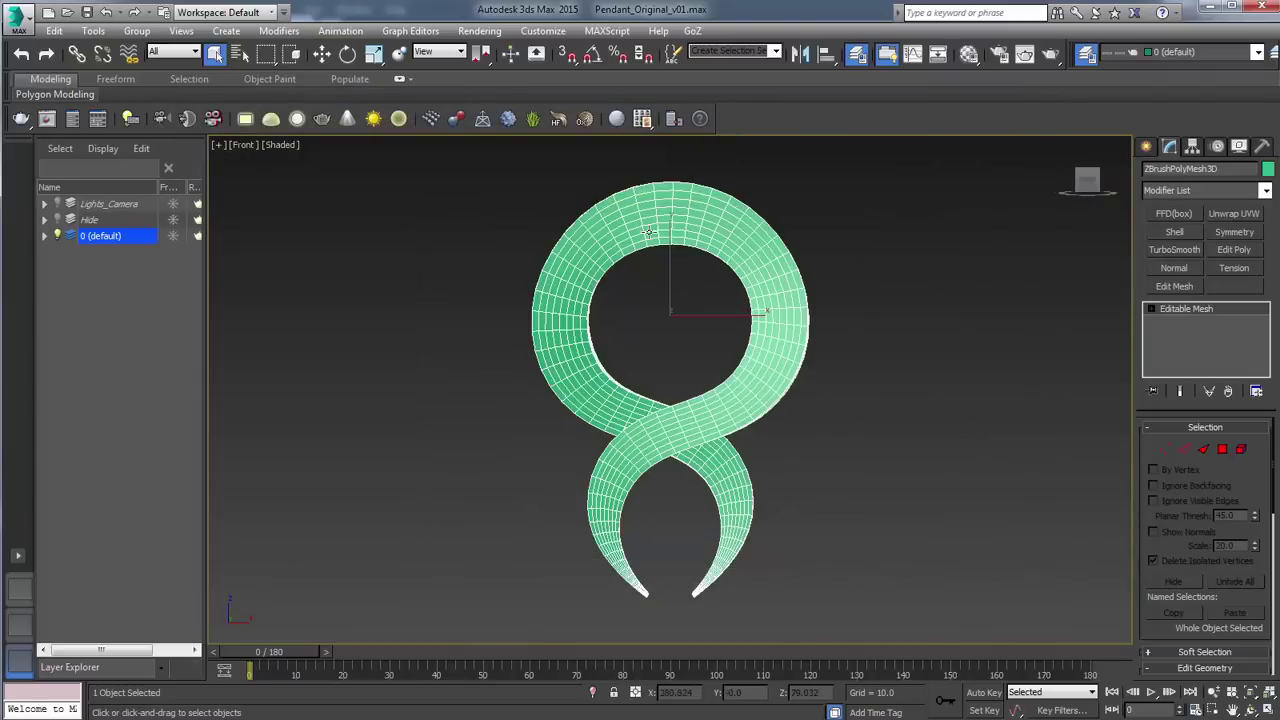
scroll(718, 378, "up", 6)
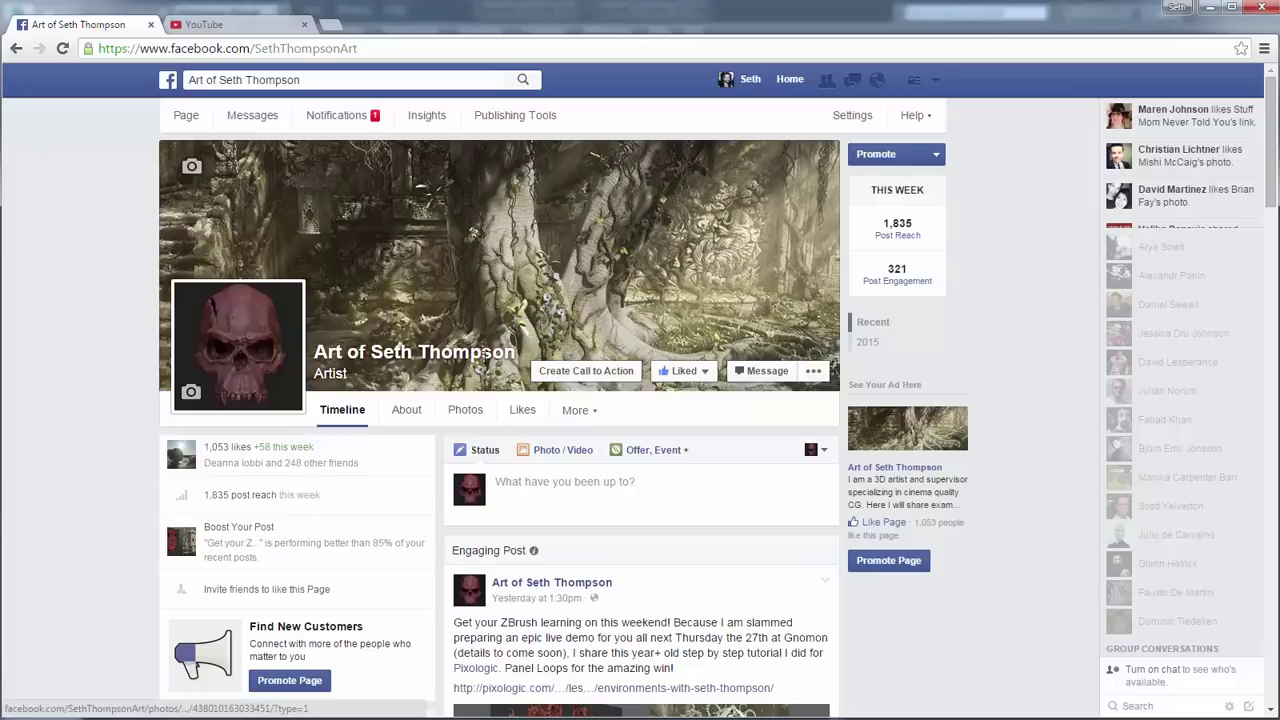
Go to the page's Videos section and view the ZBrush mesh preparation video under All Videos
left_click(592, 418)
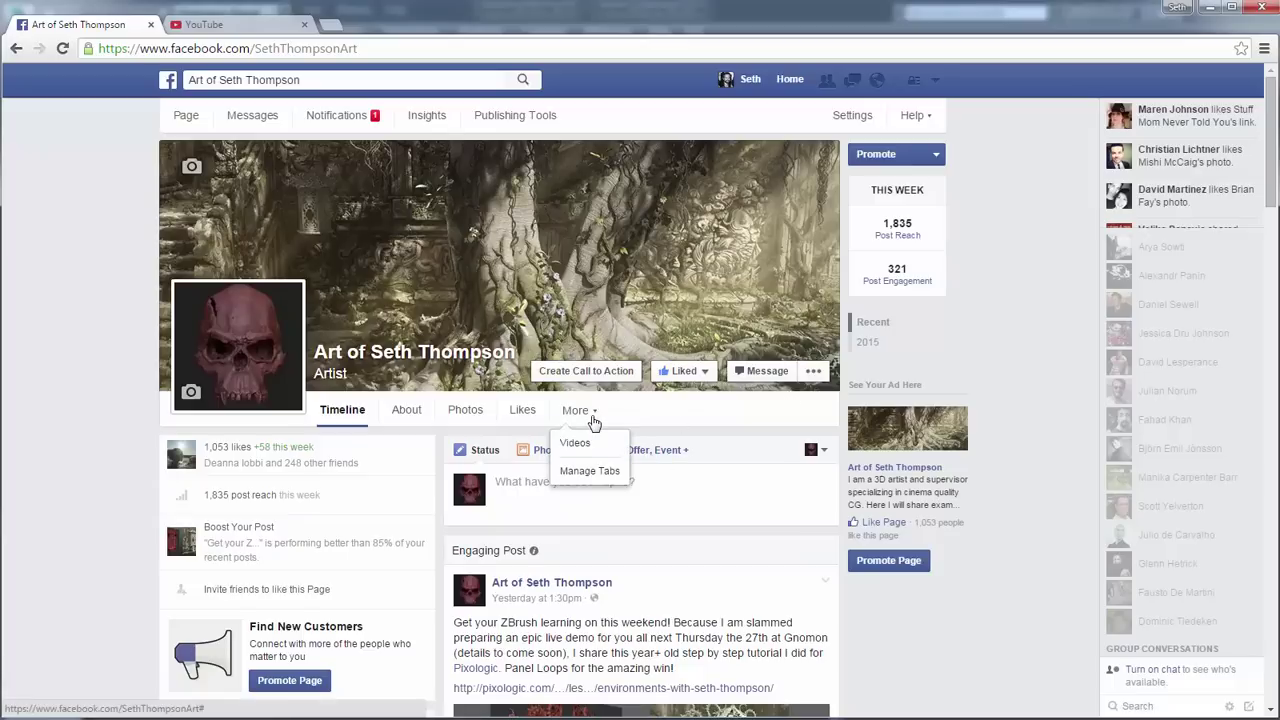
left_click(577, 444)
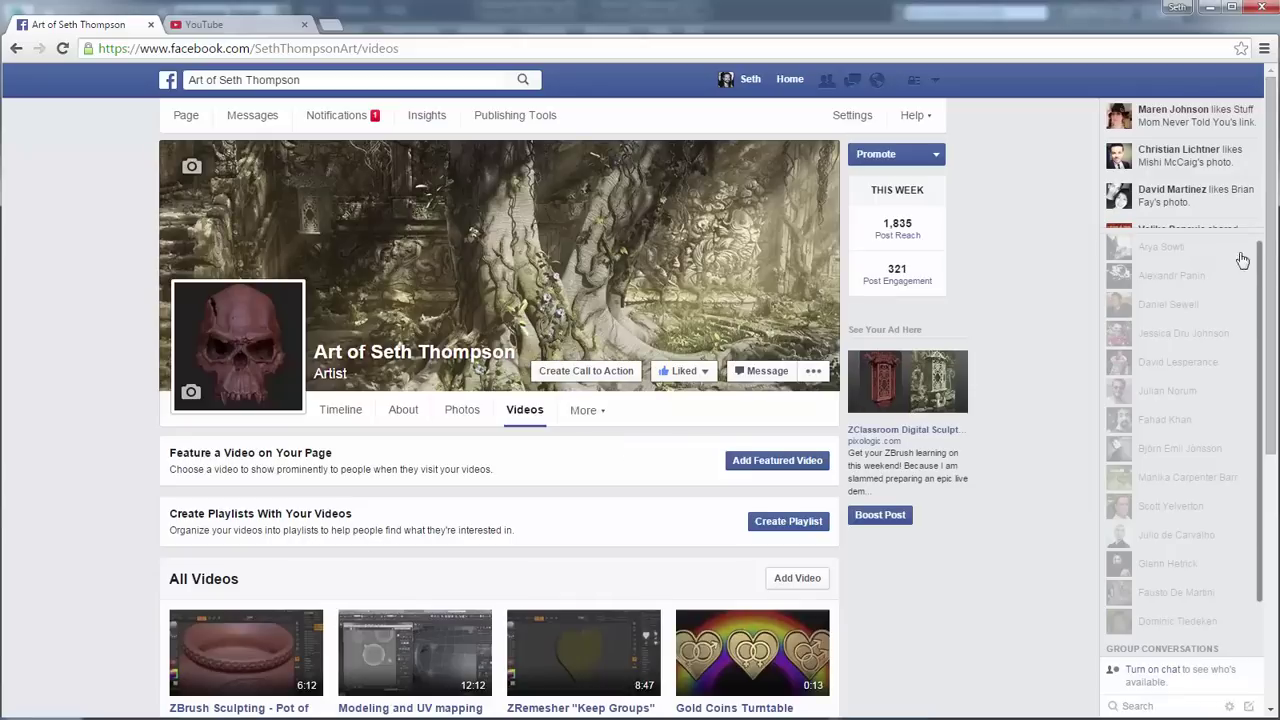
scroll(1272, 272, "down", 3)
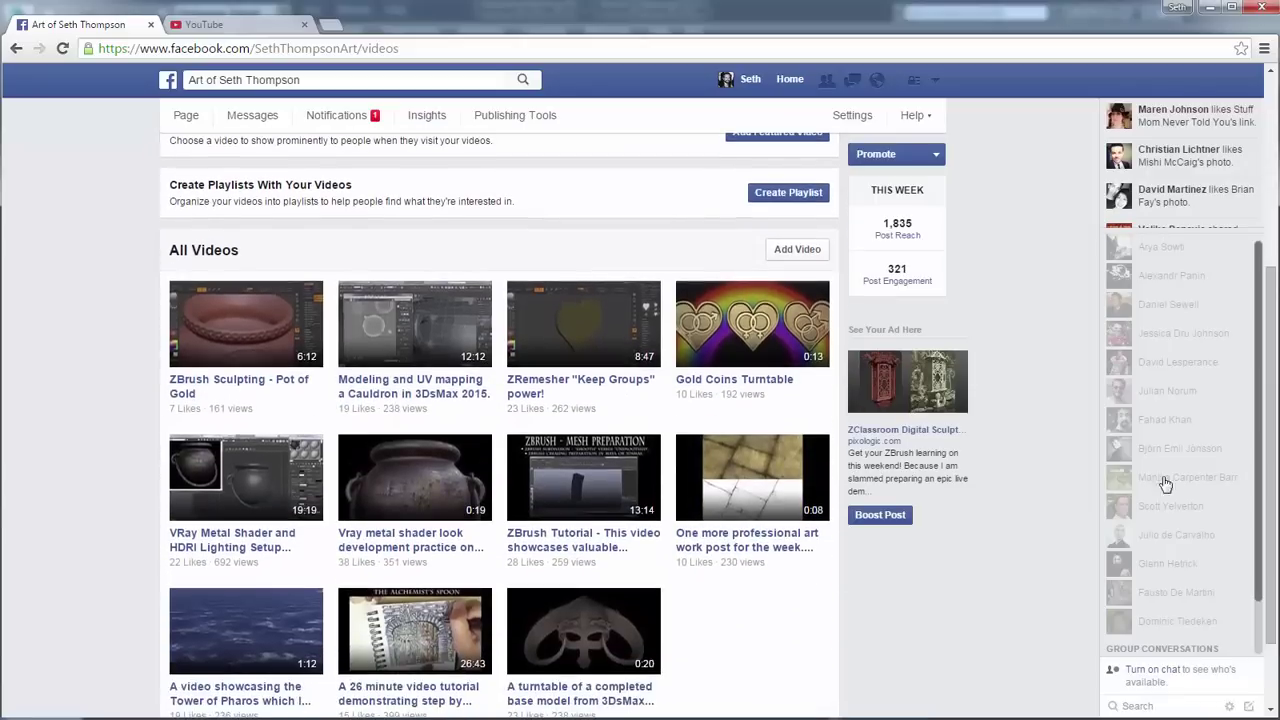
left_click(577, 494)
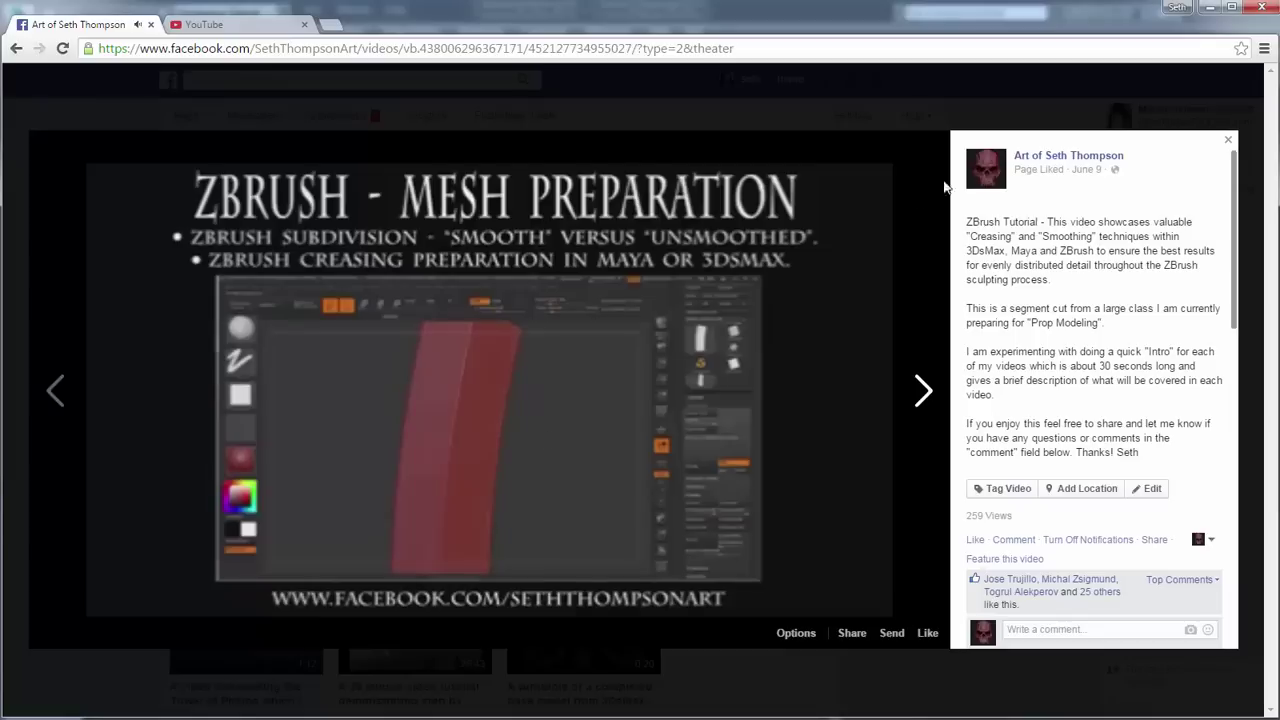
left_click(962, 121)
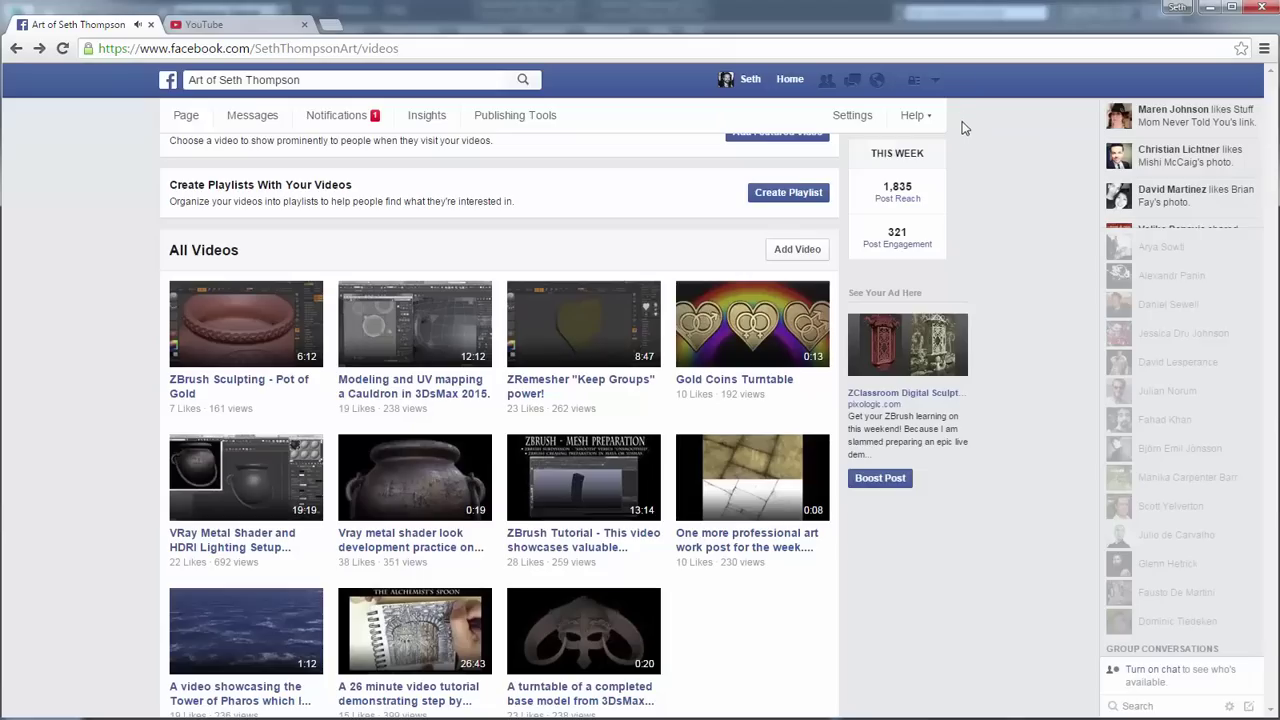
In the YouTube tab, search for the artist's channel by name and open it from the results
left_click(259, 30)
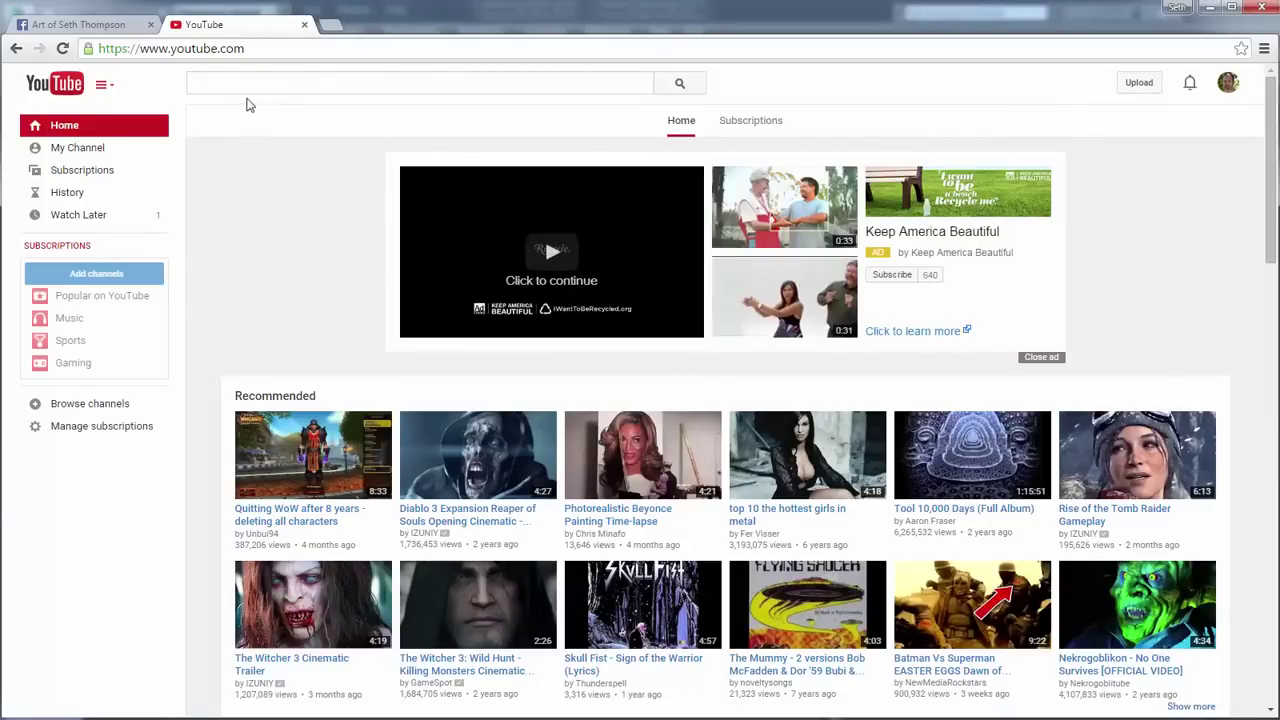
left_click(221, 81)
type("Seth")
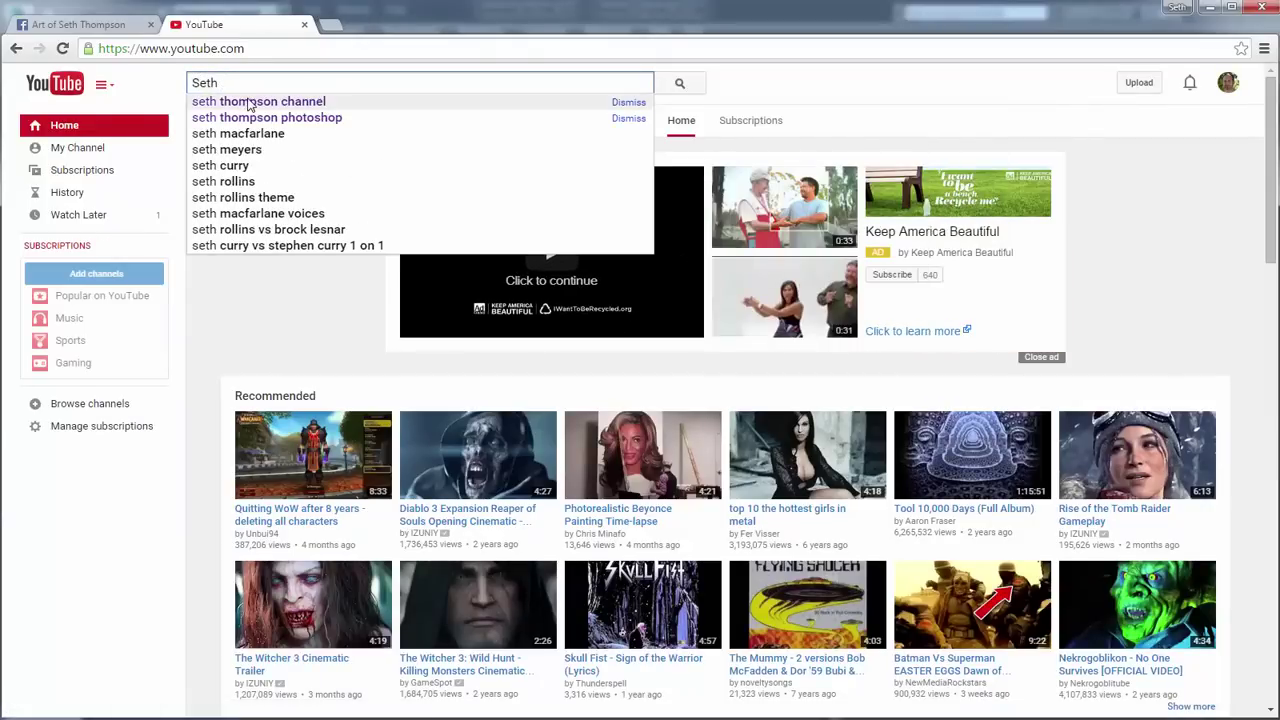
left_click(252, 101)
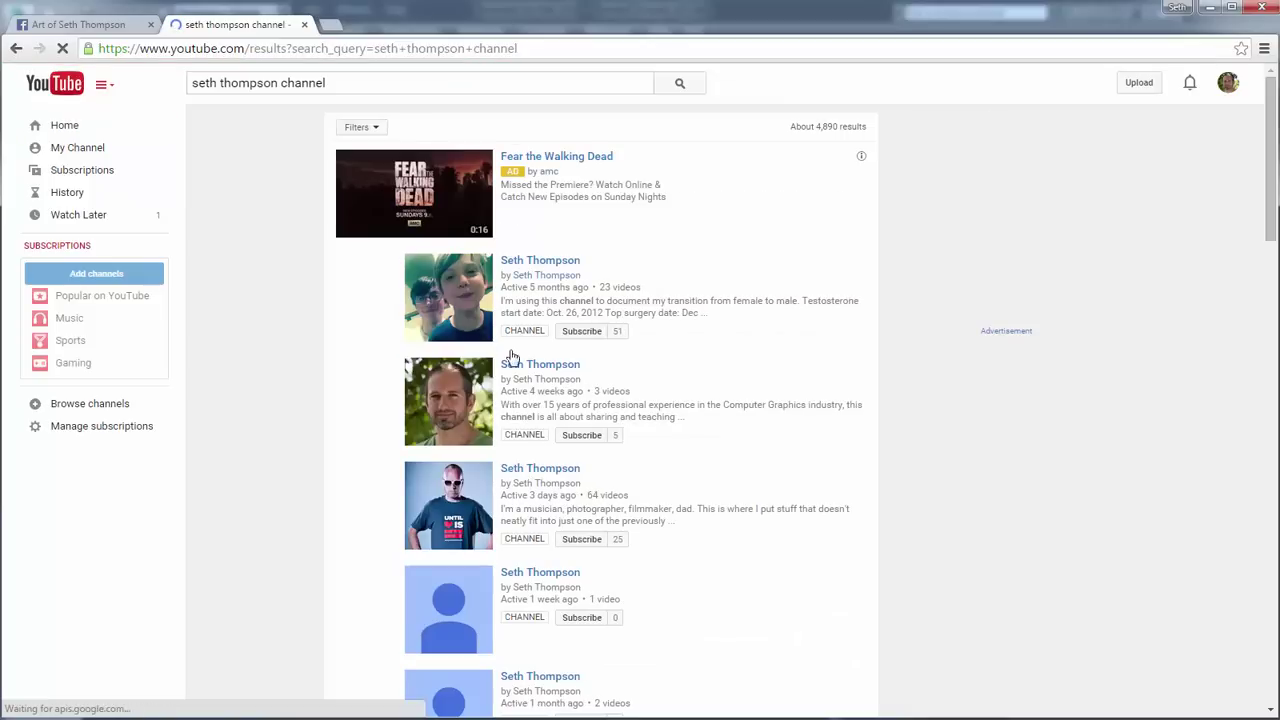
left_click(523, 366)
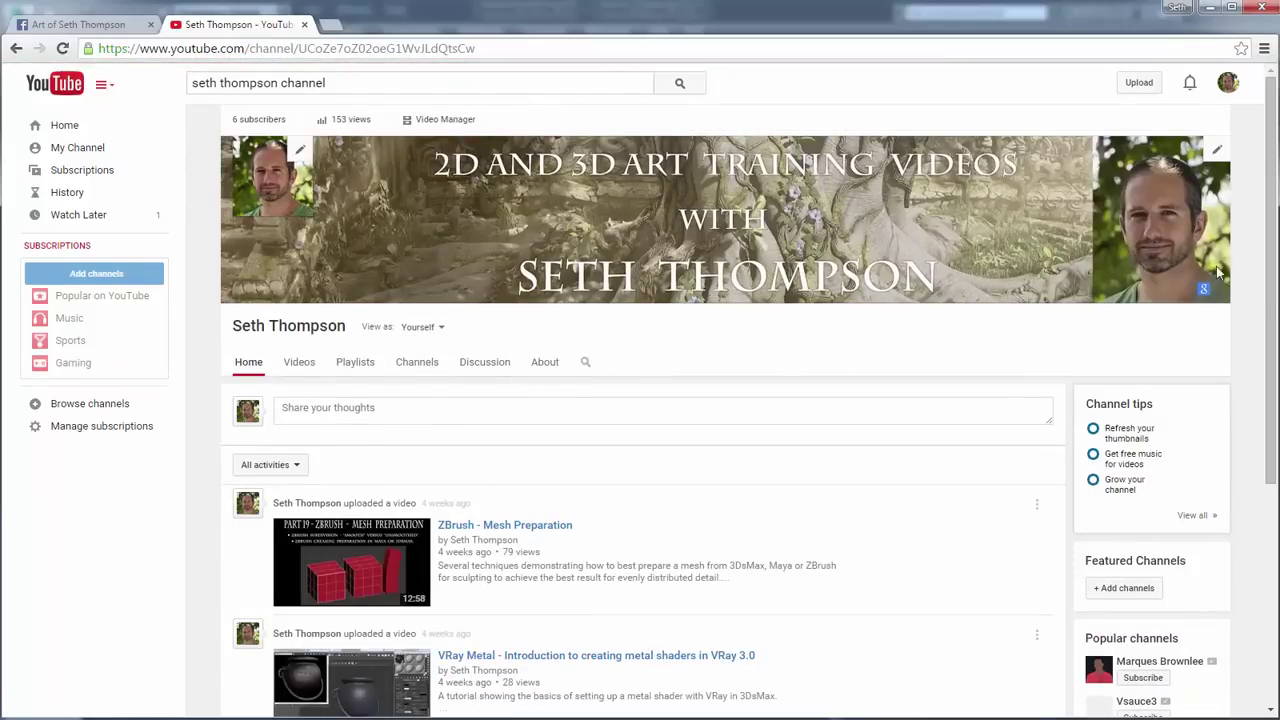
scroll(1230, 280, "down", 3)
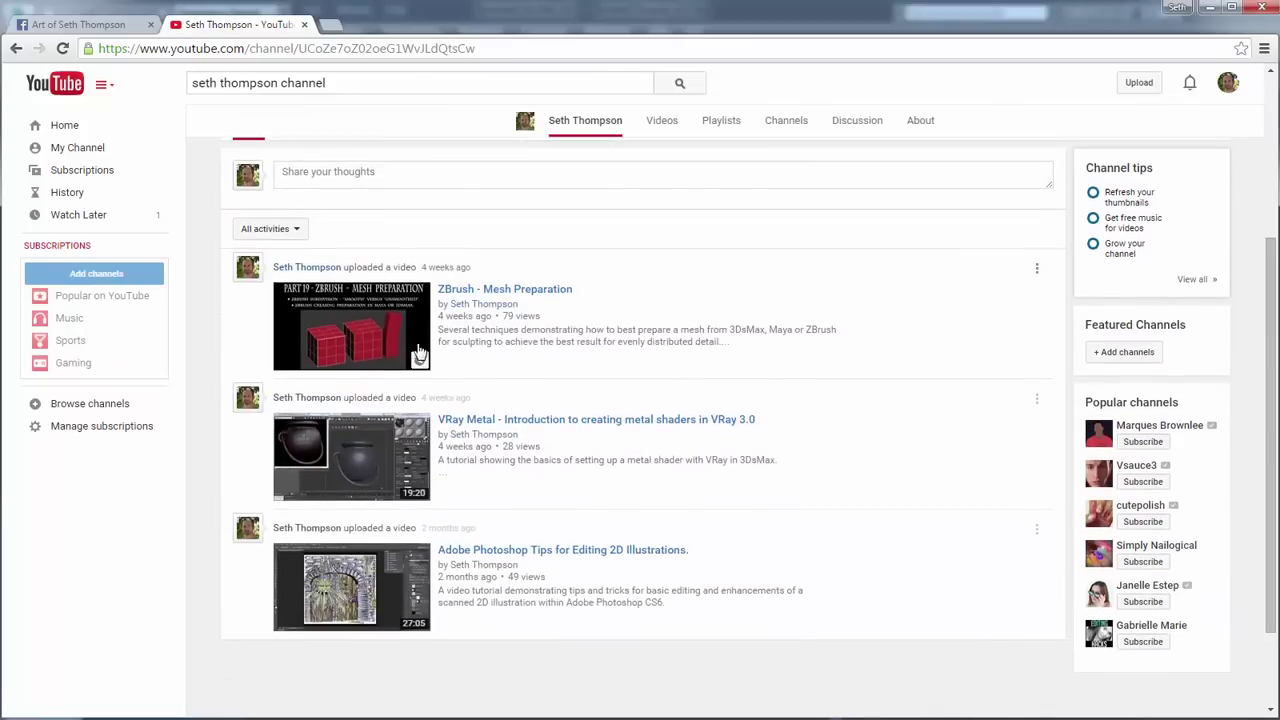